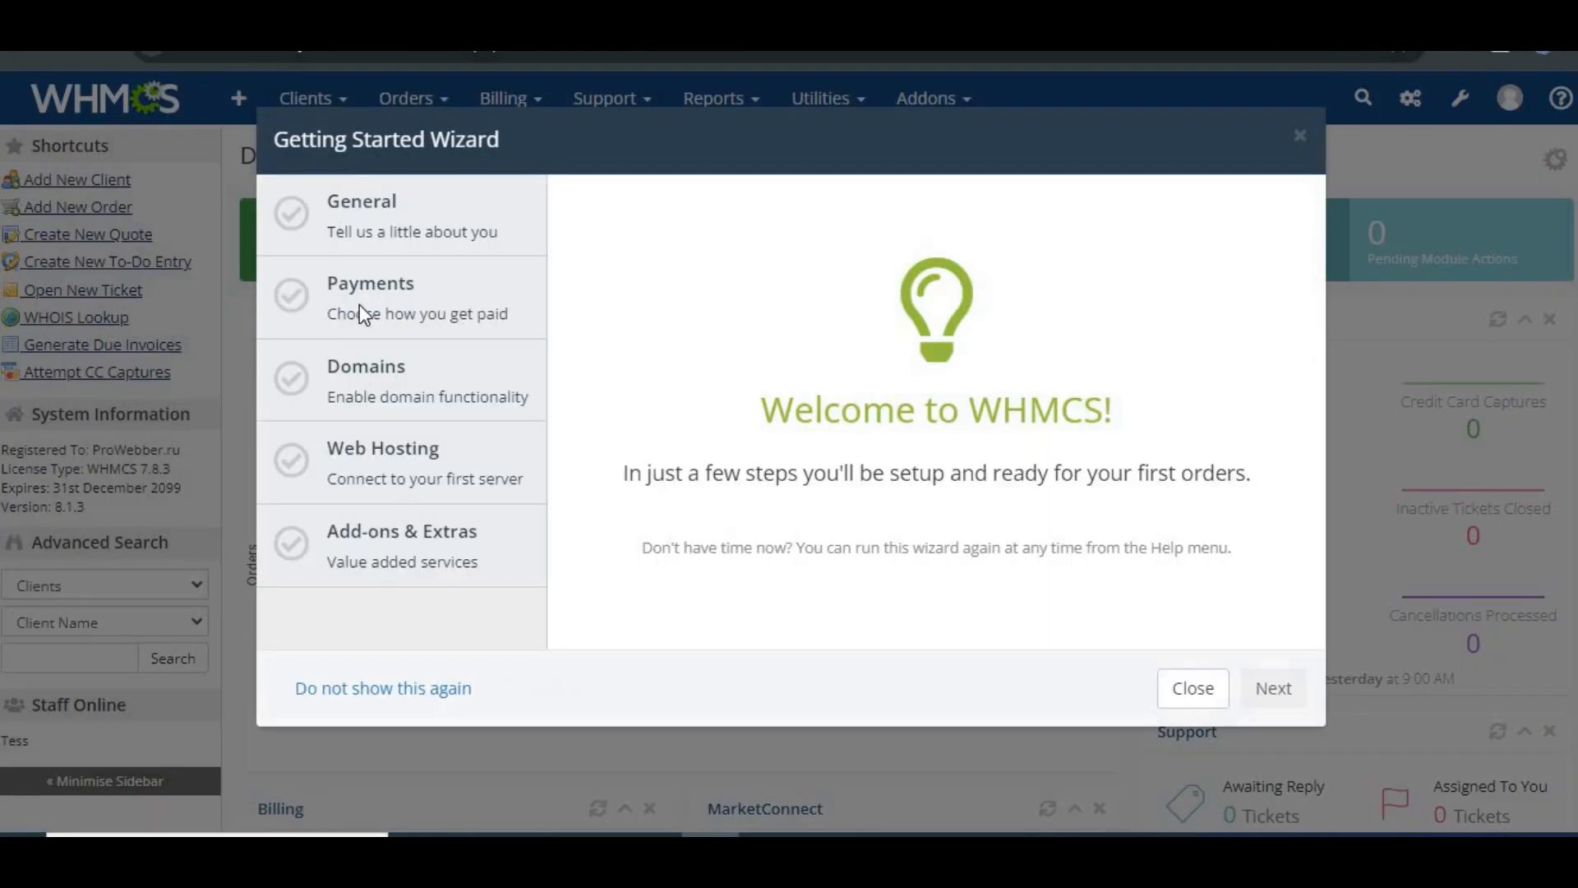
Step: Close the Getting Started Wizard and open the Products/Services configuration from System Settings
{"action": "left_click", "coordinate": [1190, 688]}
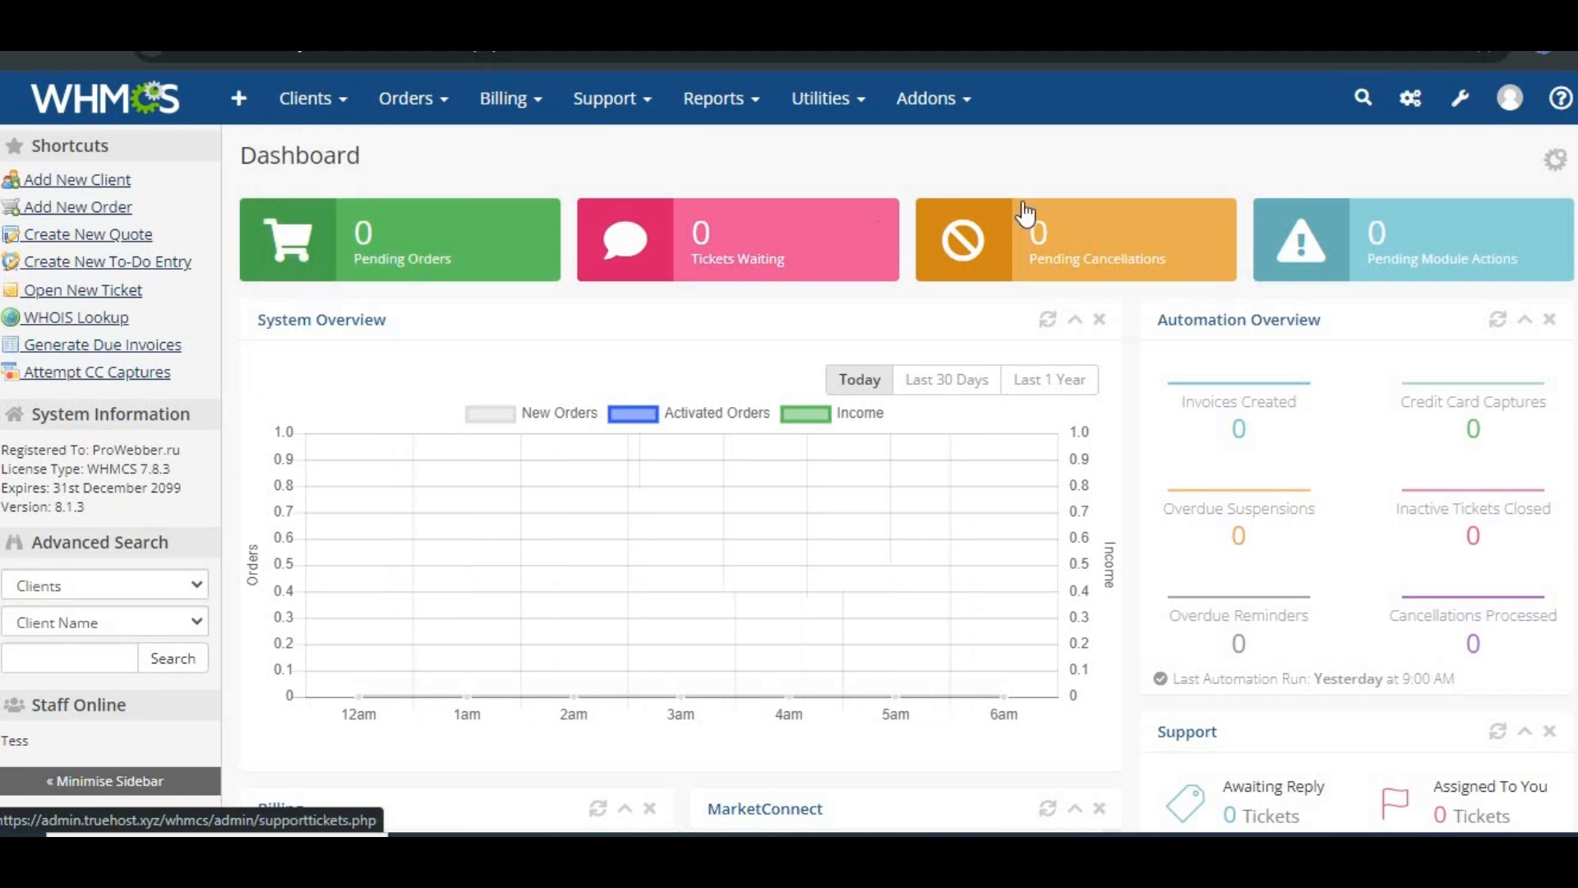
{"action": "left_click", "coordinate": [1461, 100]}
{"action": "left_click", "coordinate": [1462, 103]}
{"action": "left_click", "coordinate": [1462, 104]}
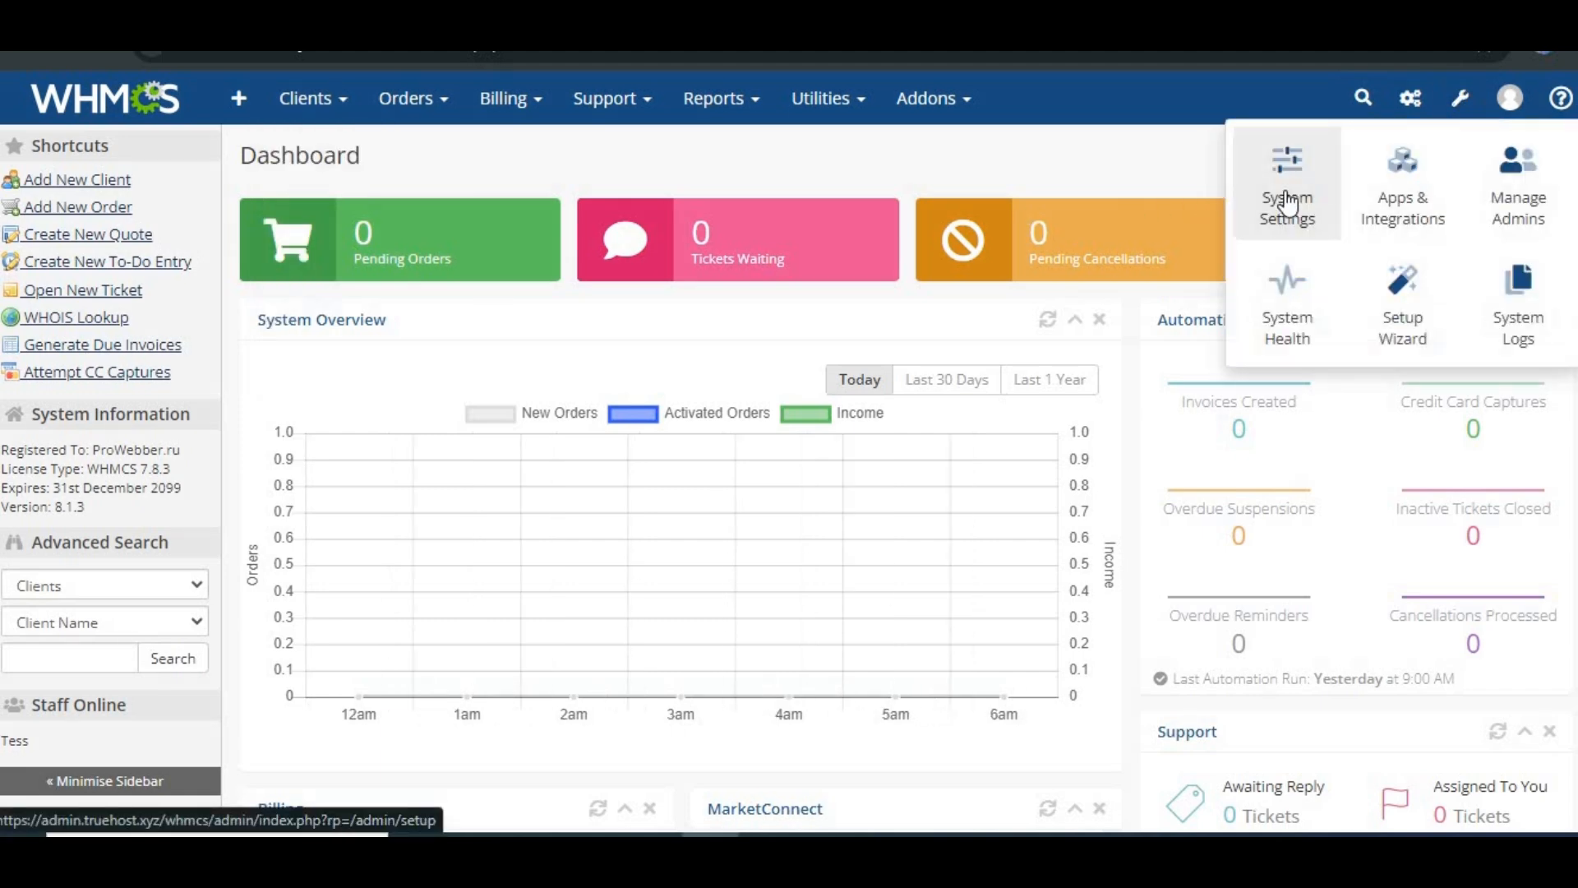
{"action": "left_click", "coordinate": [1288, 203]}
{"action": "scroll", "coordinate": [674, 531], "scroll_direction": "down", "scroll_amount": 1}
{"action": "left_click", "coordinate": [393, 373]}
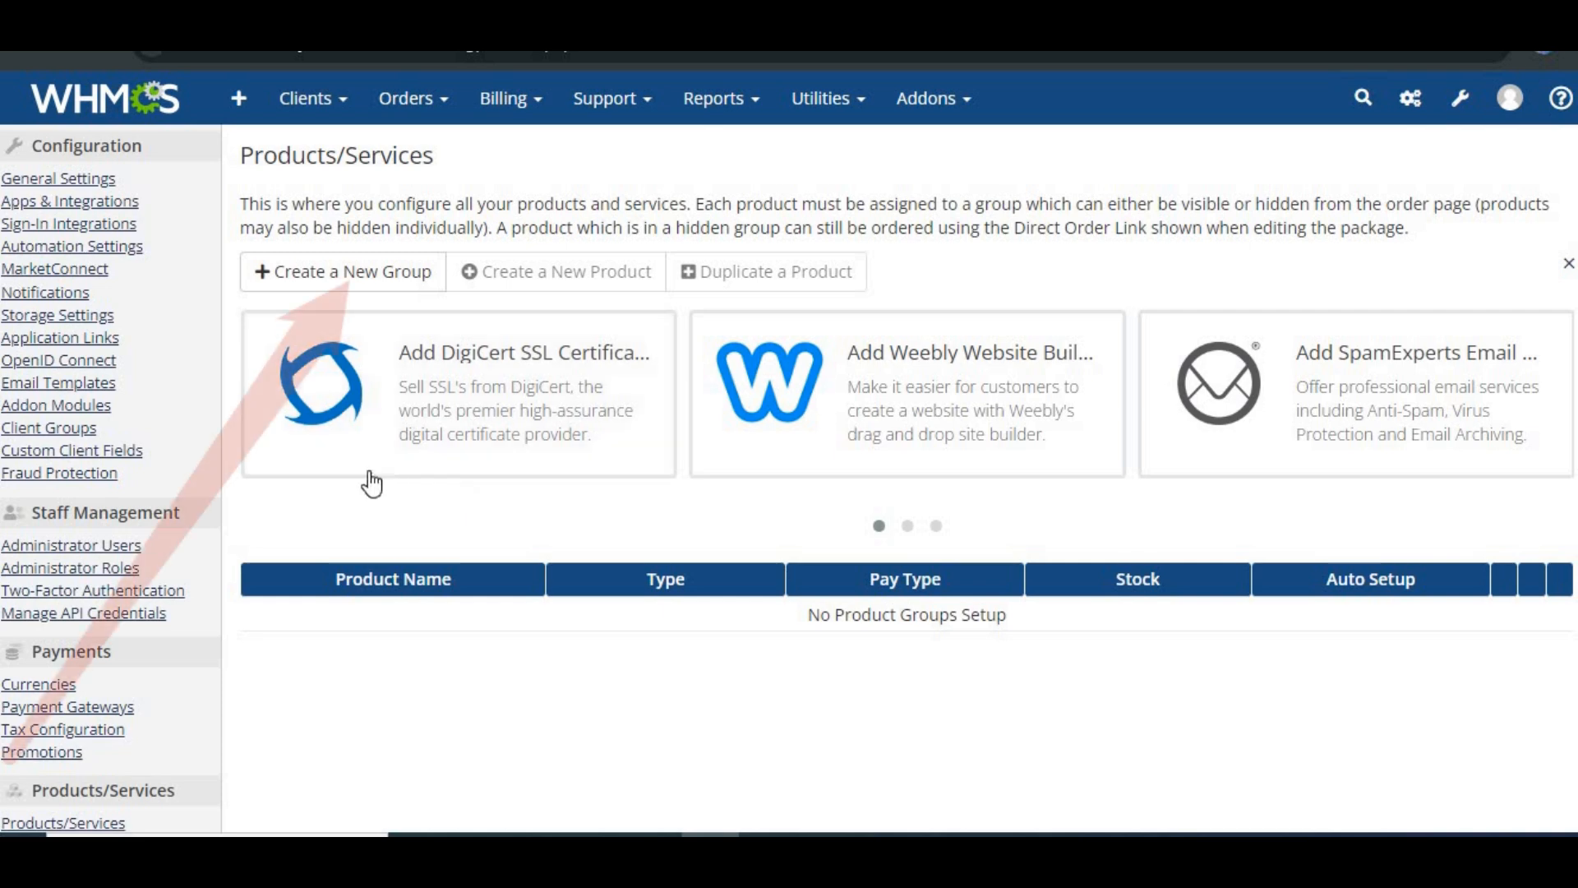
Step: Create a new product group named Shared Hosting Plans
{"action": "left_click", "coordinate": [364, 284]}
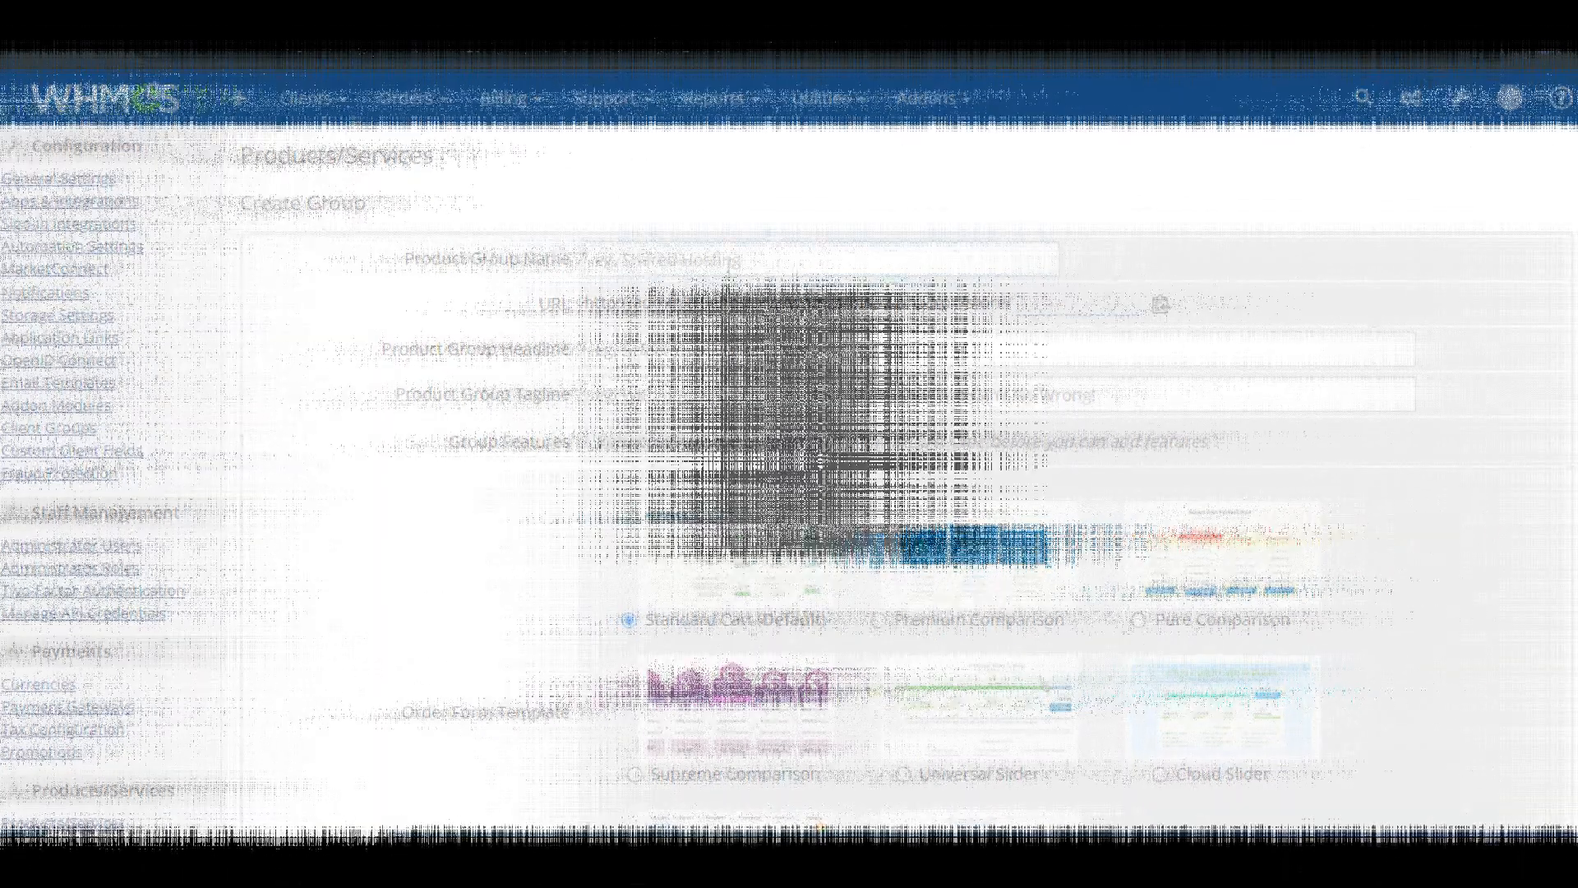
{"action": "left_click", "coordinate": [707, 262]}
{"action": "type", "text": "Shared Hosting Plans"}
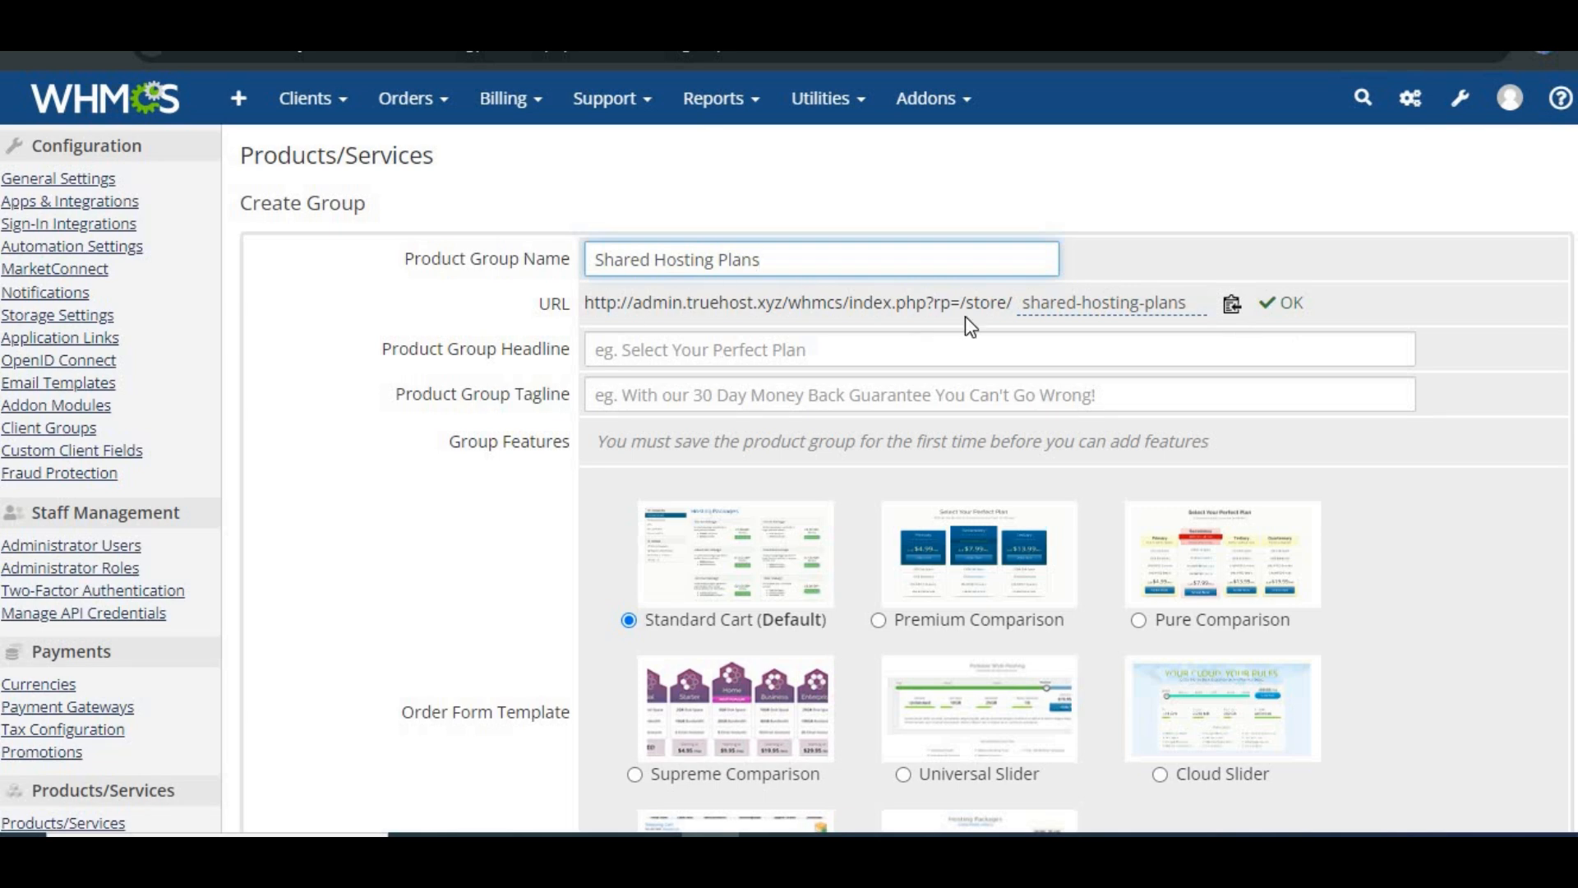
Step: Set the product group headline to Choose Your Hosting Plan
{"action": "scroll", "coordinate": [949, 367], "scroll_direction": "down", "scroll_amount": 2}
{"action": "left_click", "coordinate": [698, 228]}
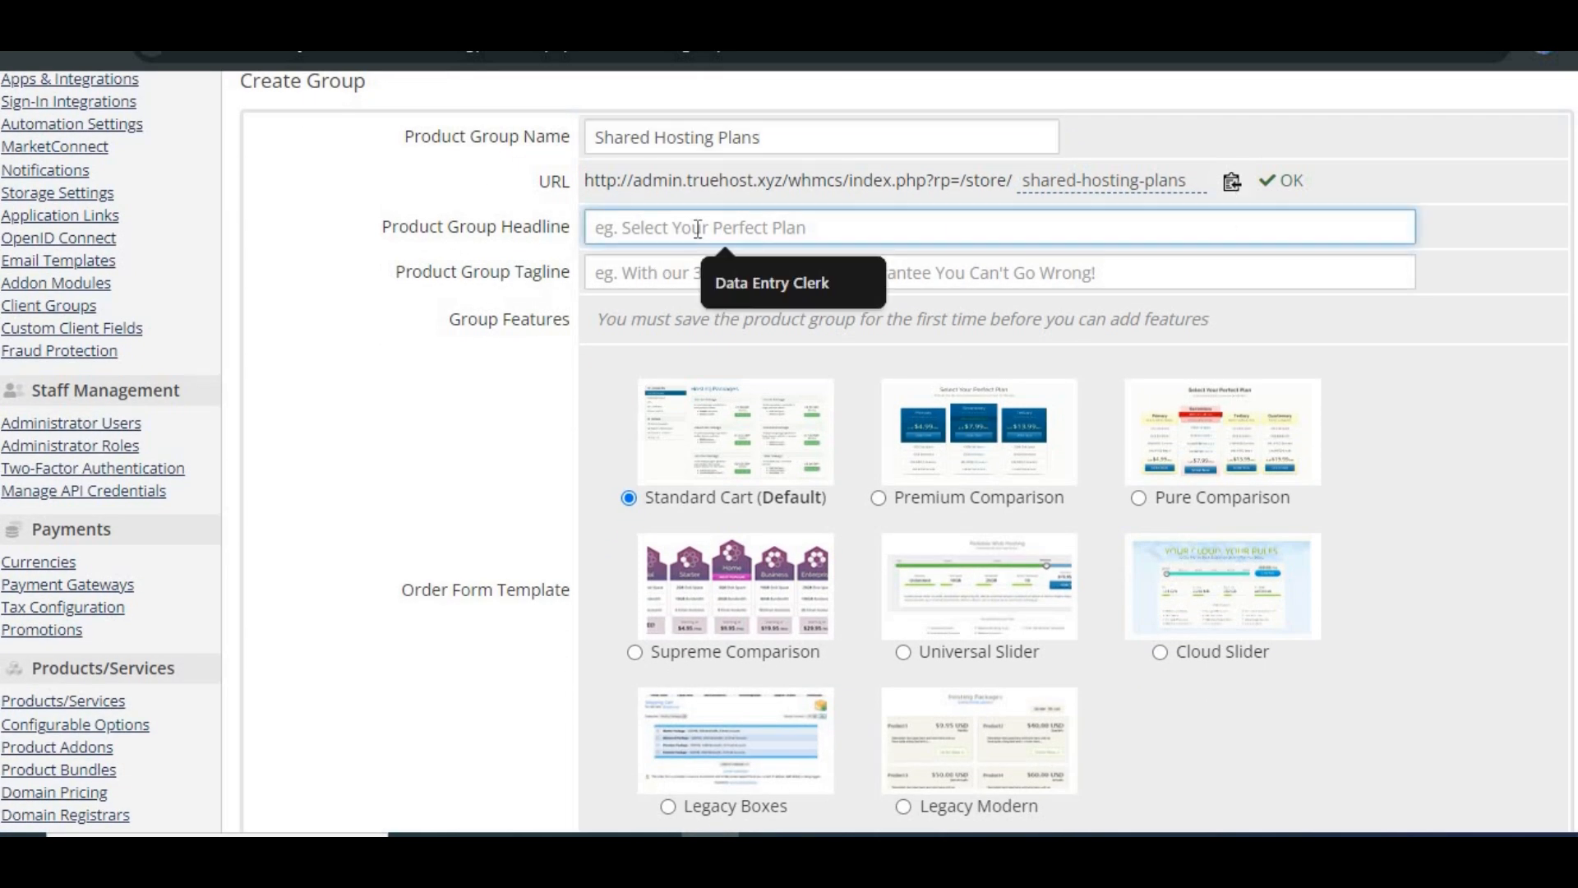
{"action": "type", "text": "Chh"}
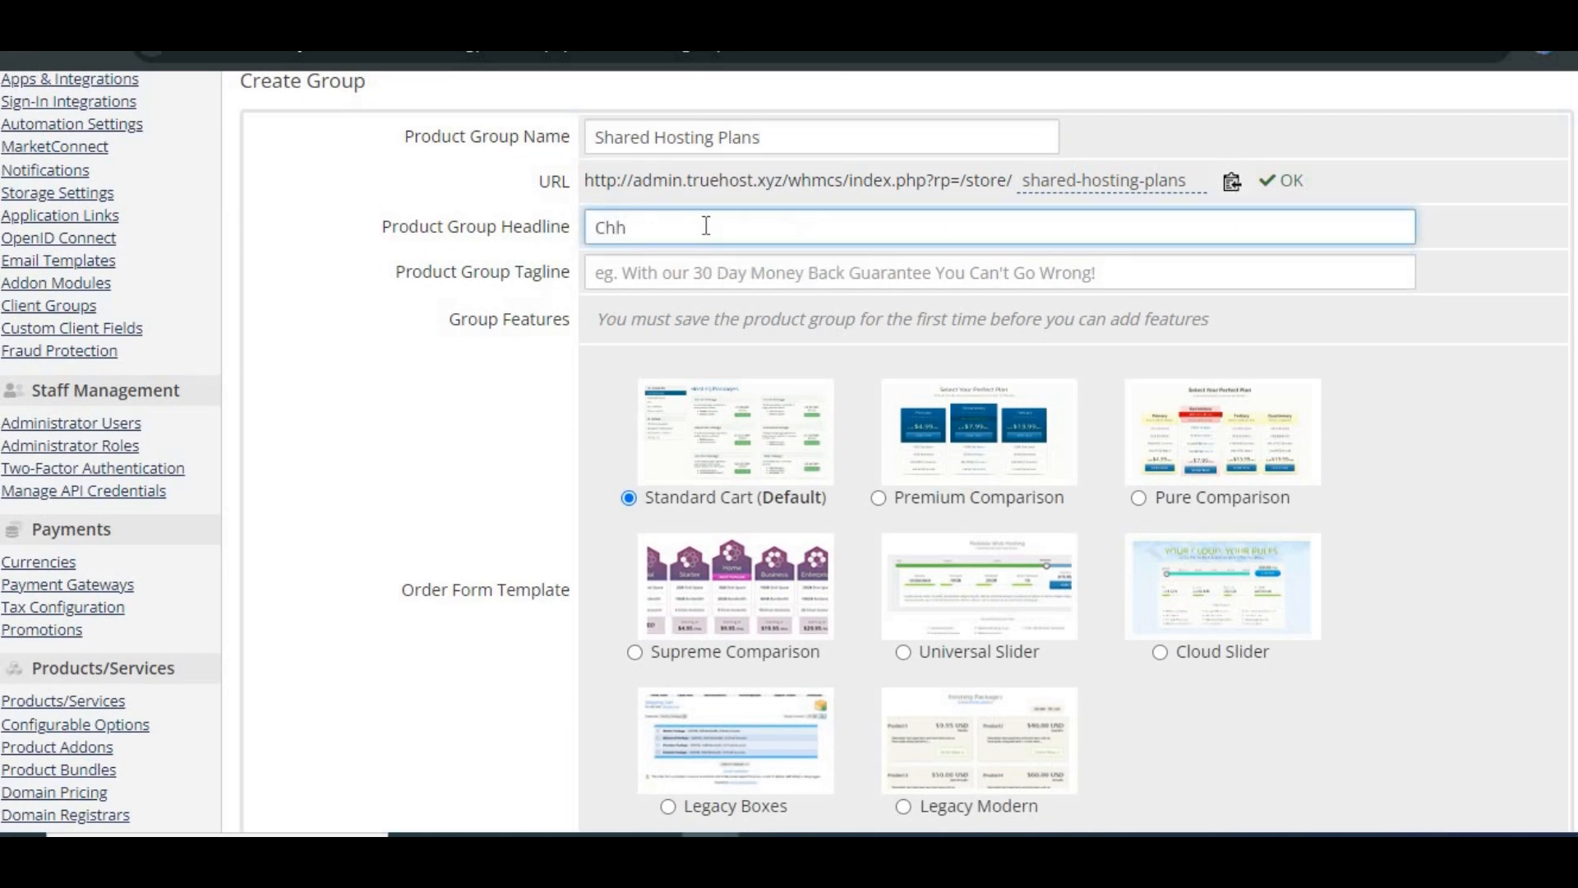
{"action": "type", "text": "ose Your Hosting Plan"}
Step: Set the product group tagline to With Free Setup and 24/7 Support
{"action": "left_click", "coordinate": [680, 270]}
{"action": "type", "text": "With "}
{"action": "type", "text": "24/"}
{"action": "key", "text": "BackSpace"}
{"action": "key", "text": "BackSpace"}
{"action": "key", "text": "BackSpace"}
{"action": "type", "text": "Free Setup and "}
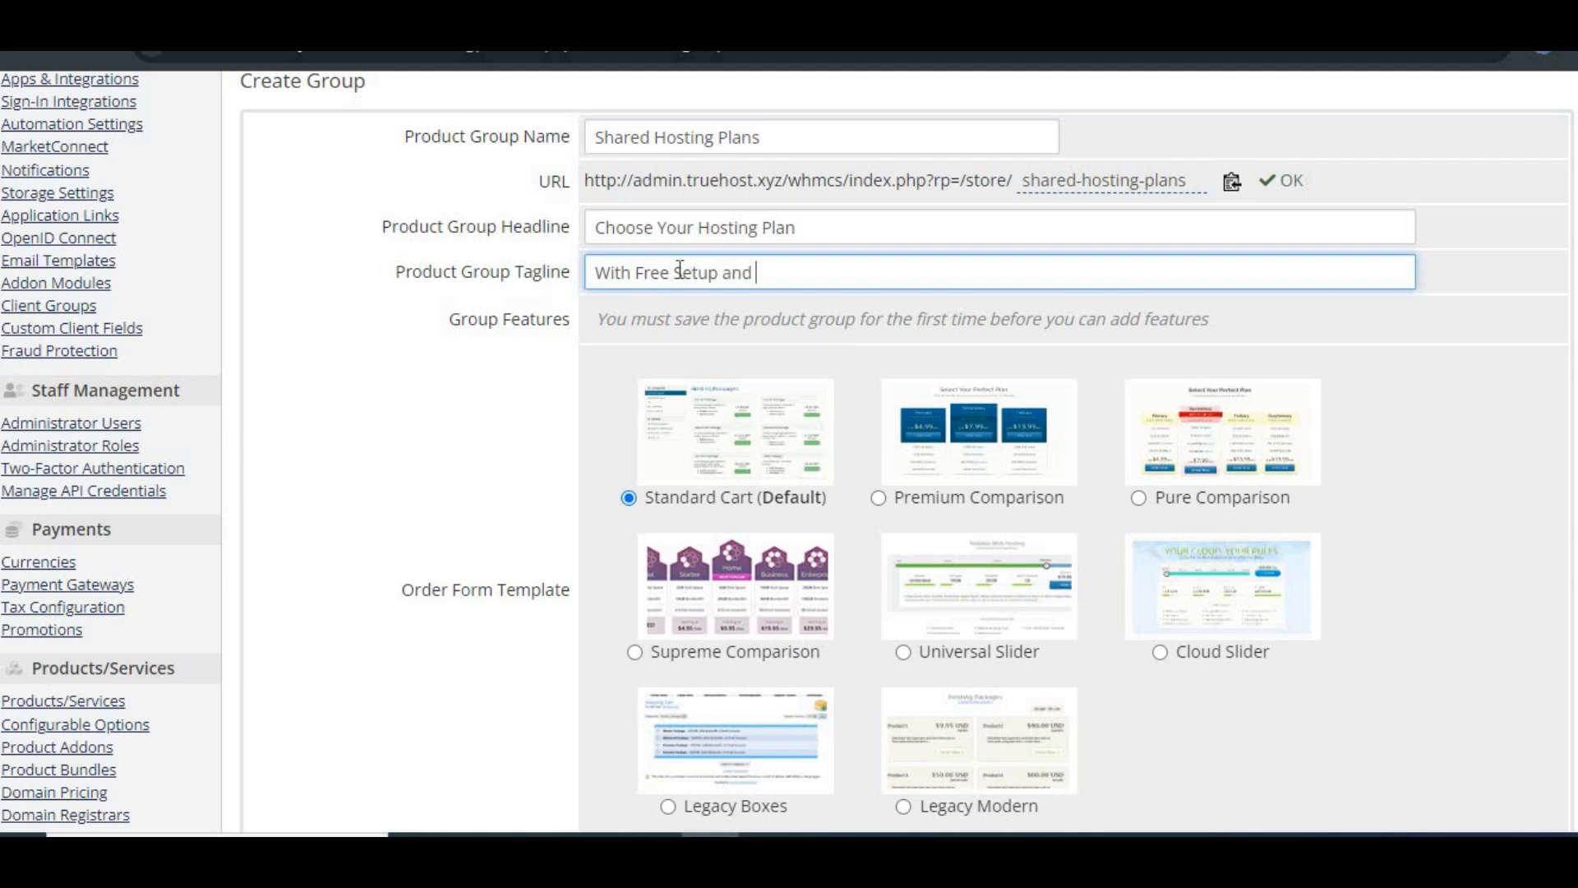
{"action": "type", "text": "24/7 Support"}
Step: Choose the Premium Comparison order form template for the group
{"action": "left_click", "coordinate": [634, 440]}
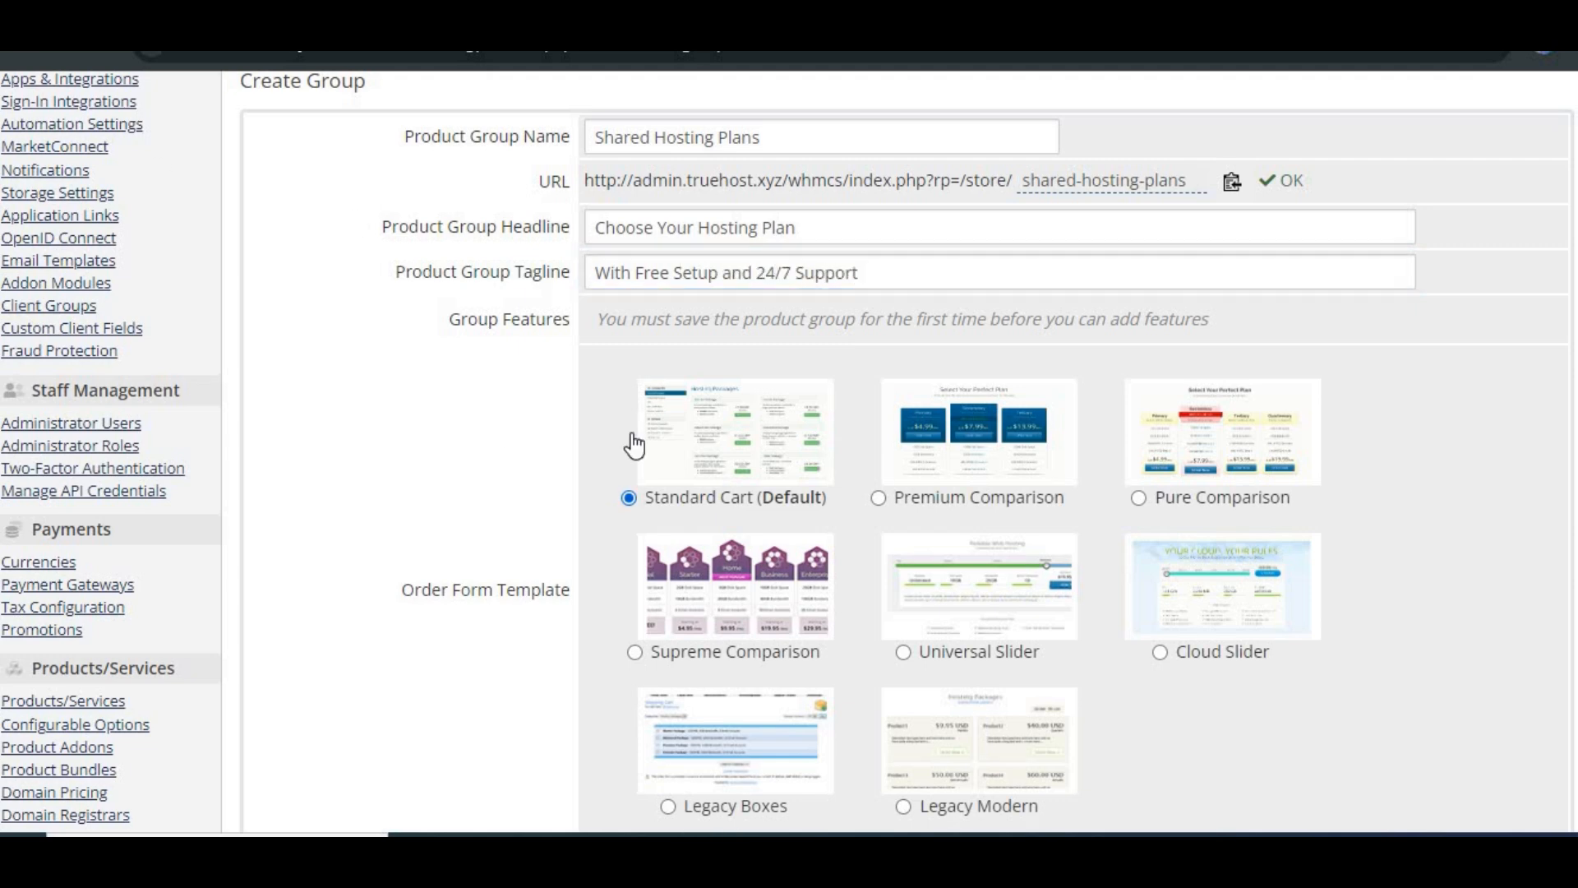
{"action": "scroll", "coordinate": [896, 268], "scroll_direction": "down", "scroll_amount": 3}
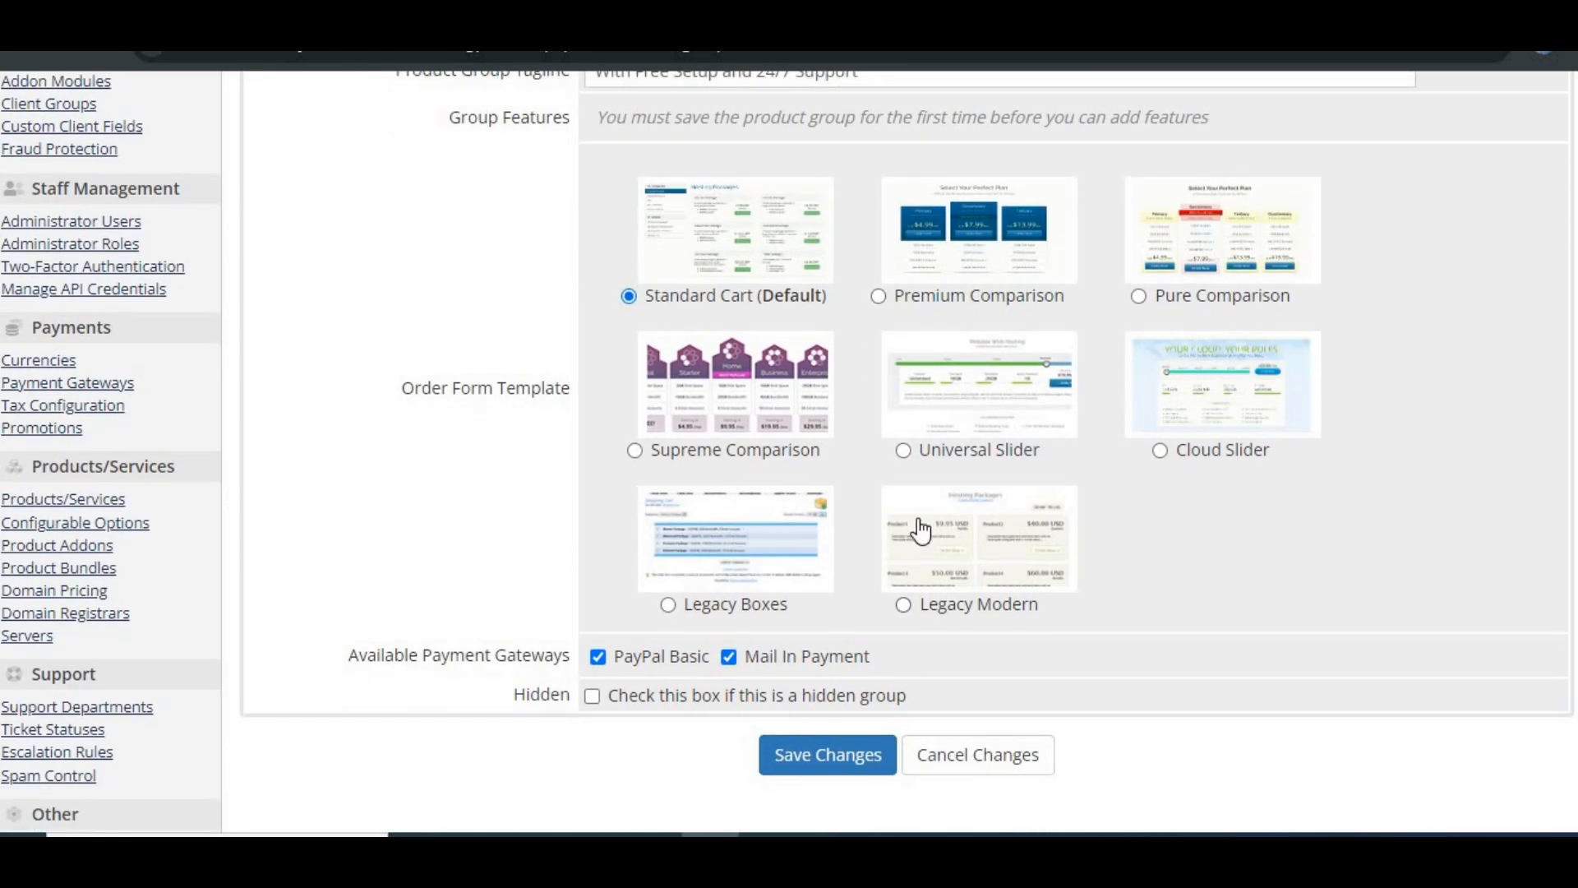
{"action": "left_click", "coordinate": [879, 296]}
Step: Mark the product group as hidden and save the new group
{"action": "scroll", "coordinate": [1001, 526], "scroll_direction": "down", "scroll_amount": 1}
{"action": "scroll", "coordinate": [999, 523], "scroll_direction": "down", "scroll_amount": 3}
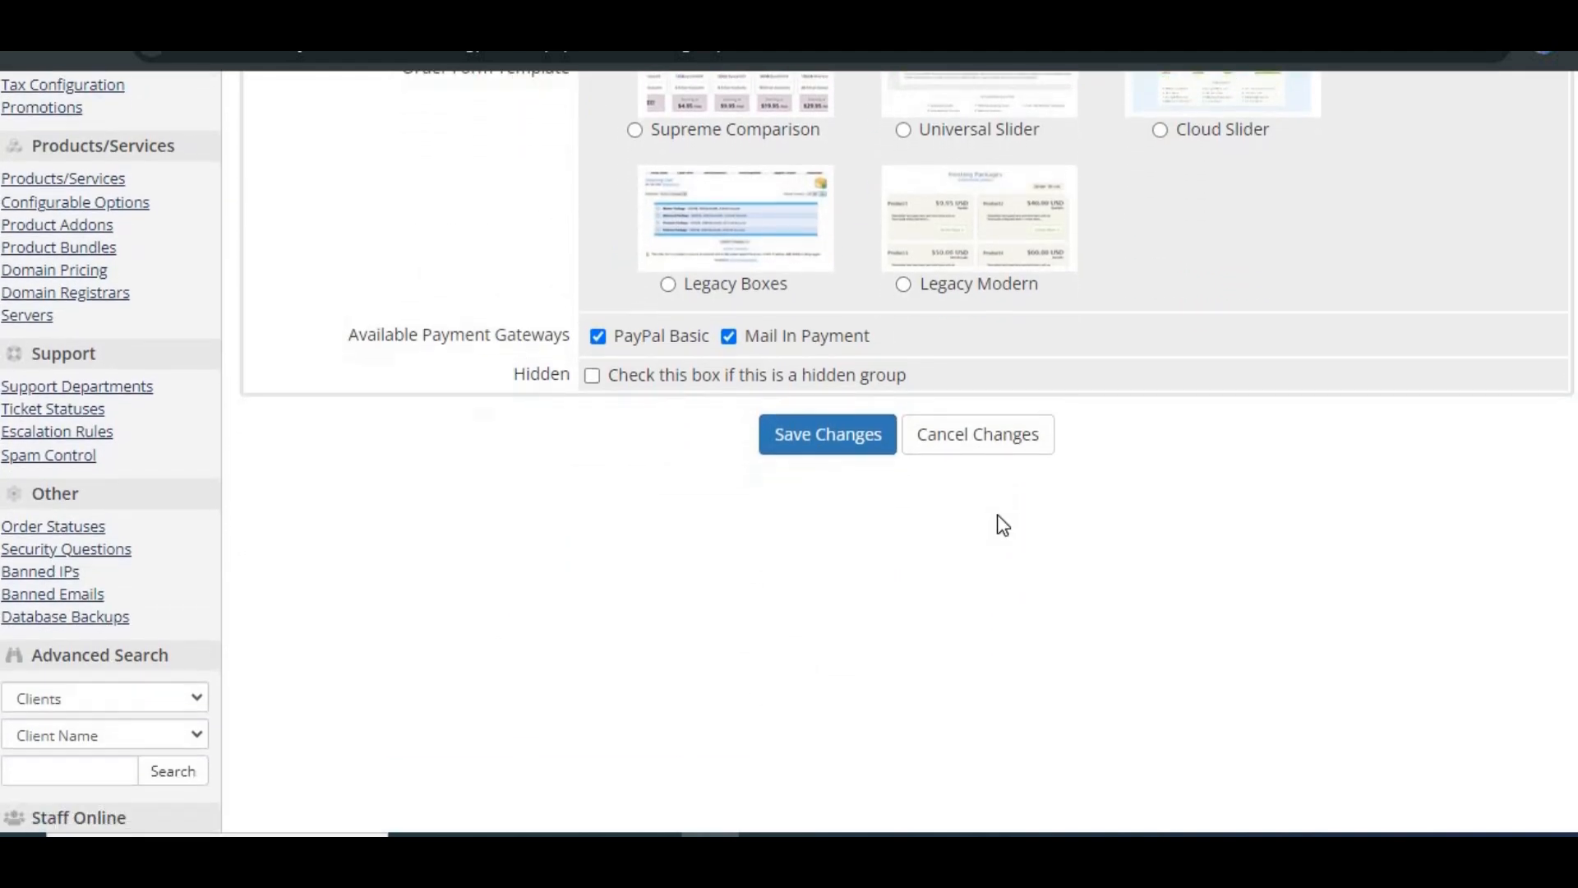
{"action": "left_click", "coordinate": [592, 376]}
{"action": "left_click", "coordinate": [825, 444]}
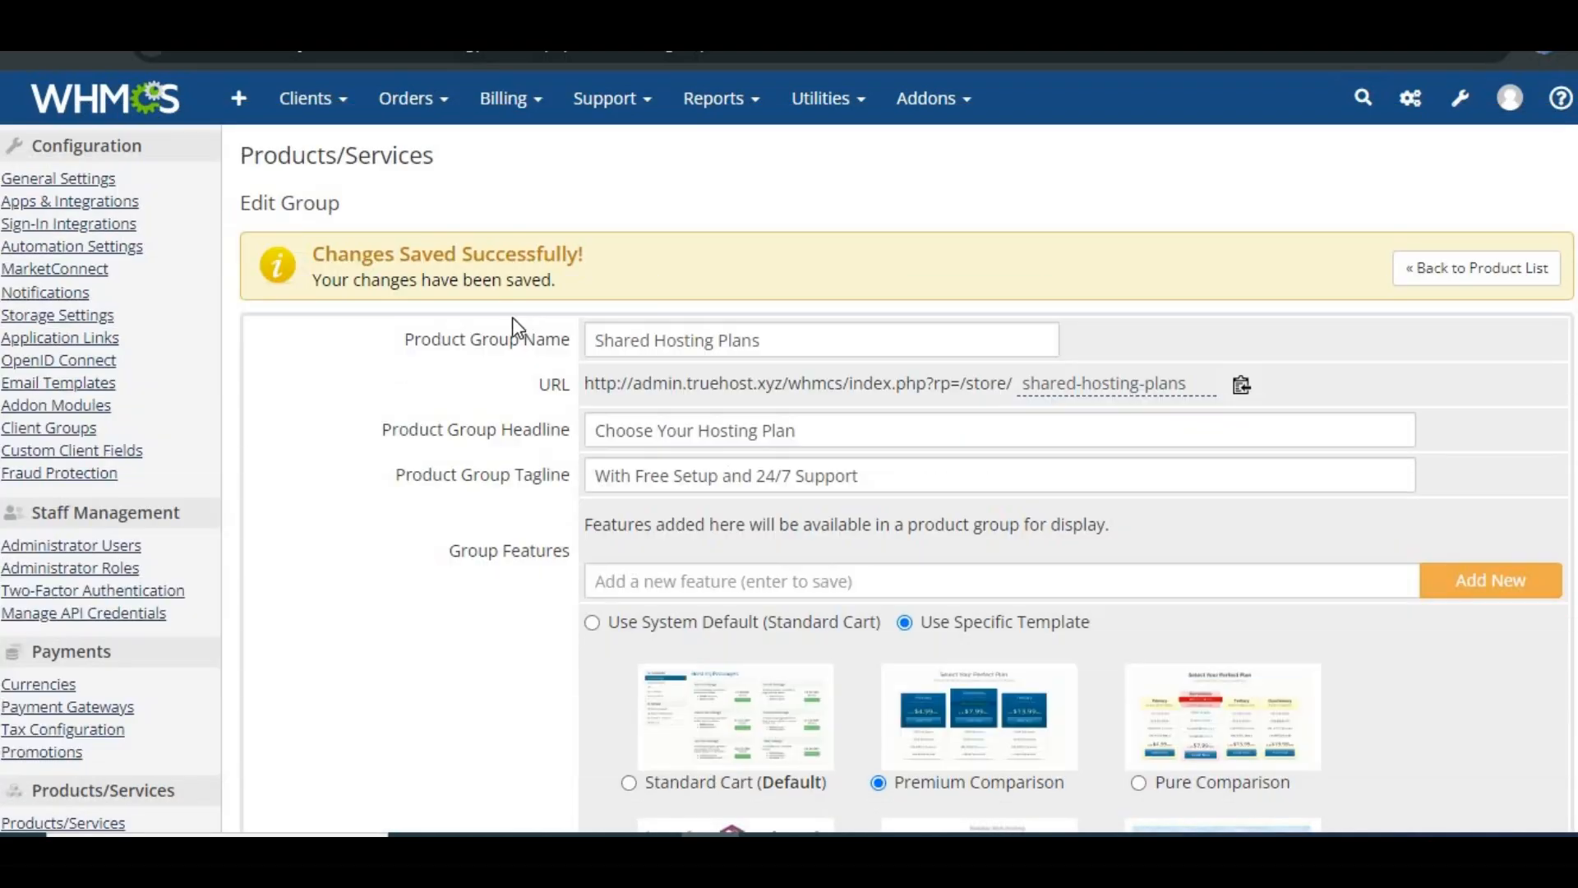
Step: Add the group feature 24/7 Support
{"action": "scroll", "coordinate": [451, 497], "scroll_direction": "down", "scroll_amount": 2}
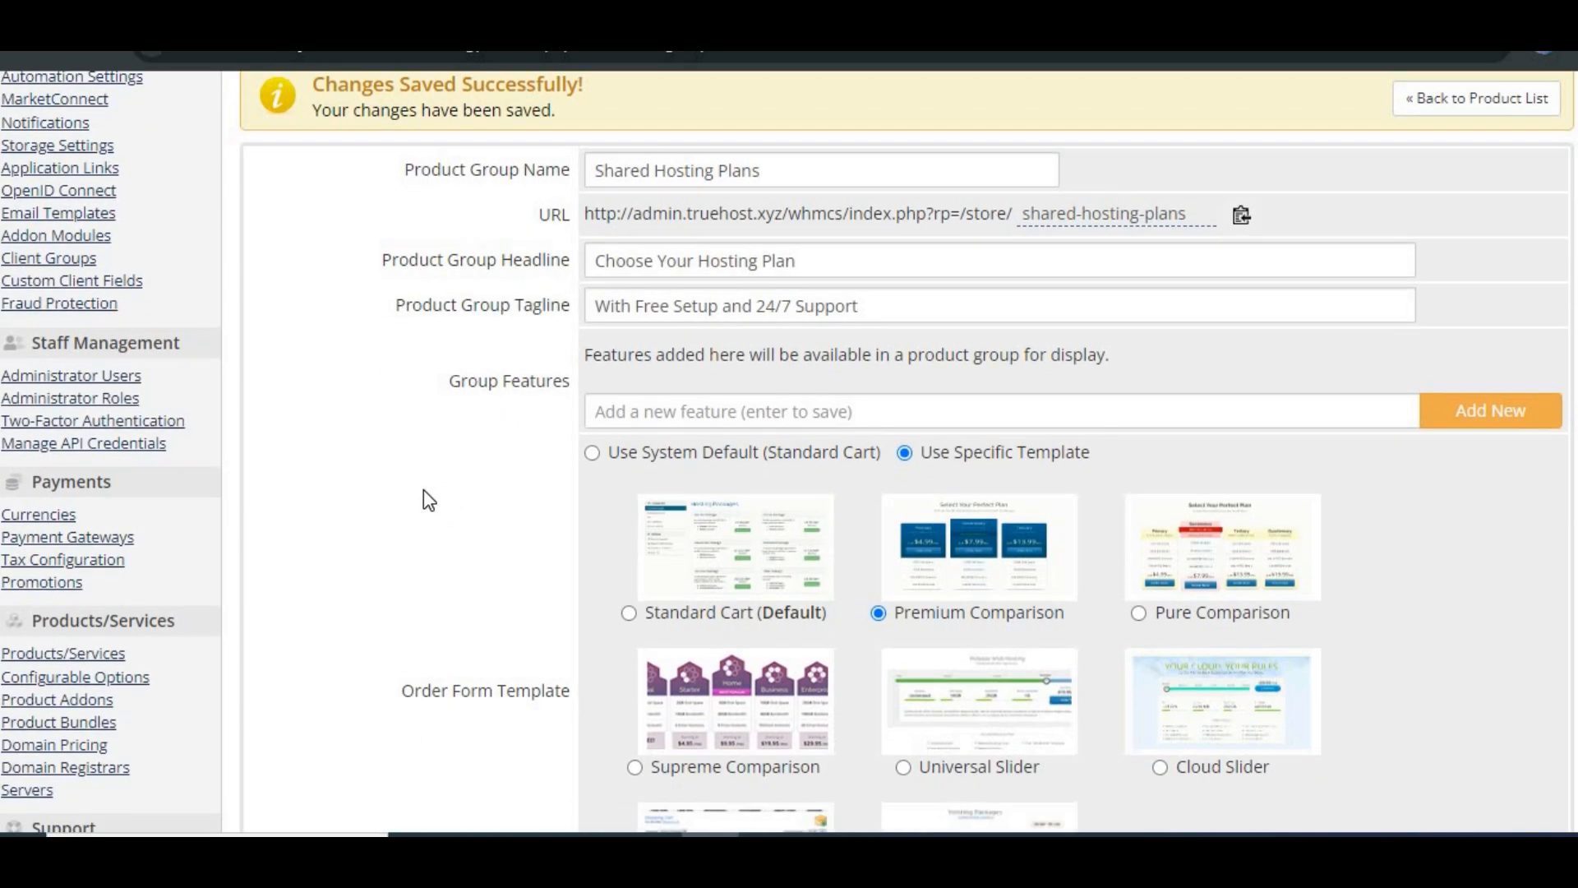
{"action": "scroll", "coordinate": [437, 493], "scroll_direction": "down", "scroll_amount": 3}
{"action": "scroll", "coordinate": [436, 493], "scroll_direction": "up", "scroll_amount": 4}
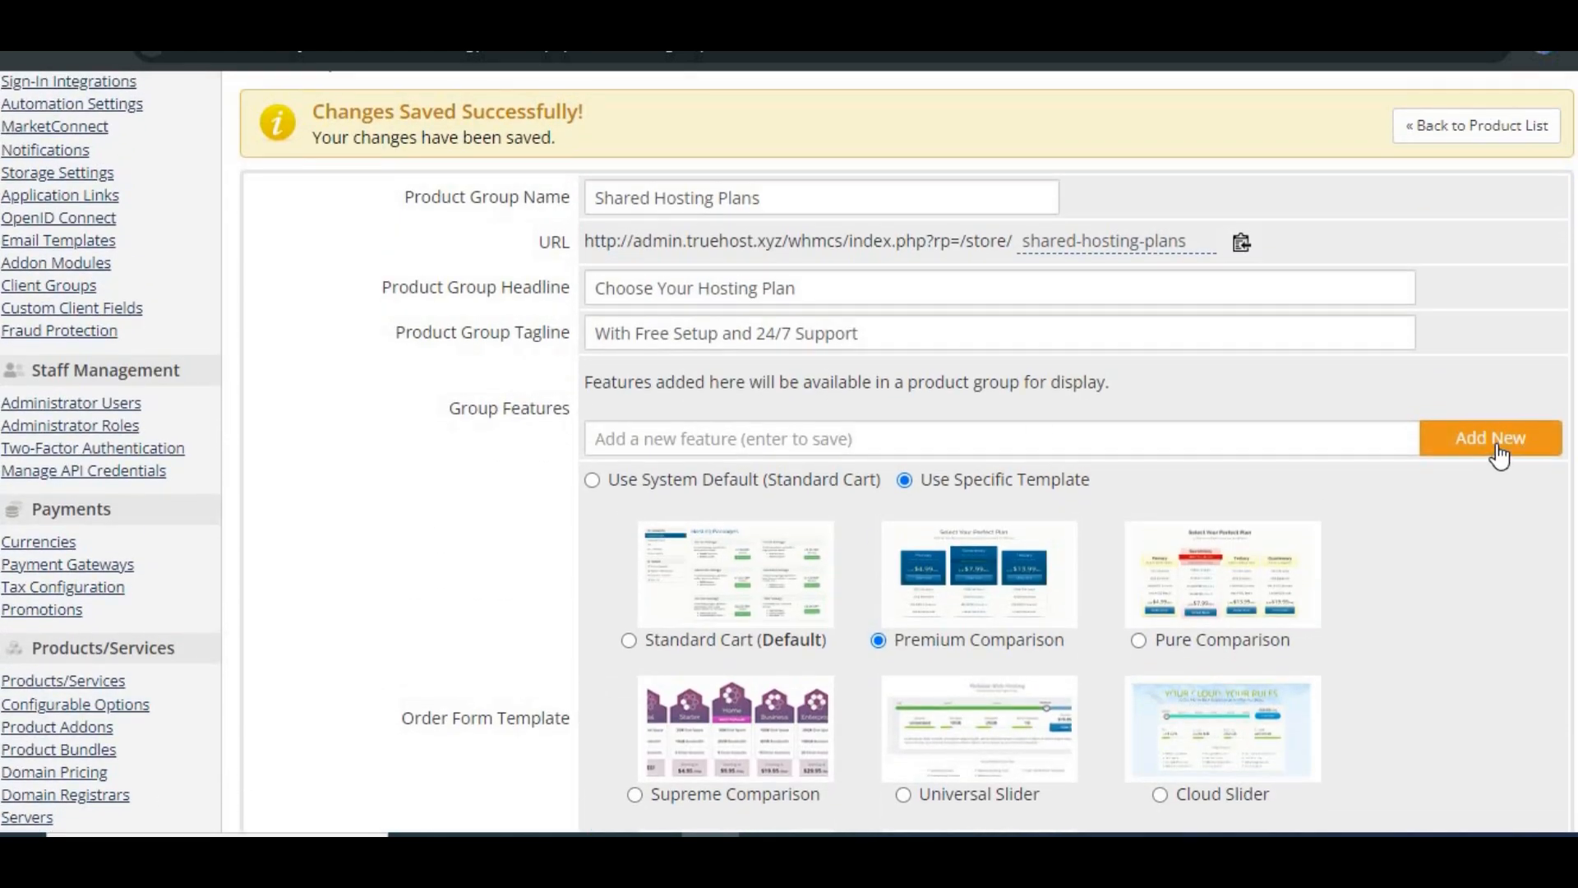
{"action": "left_click", "coordinate": [1195, 439]}
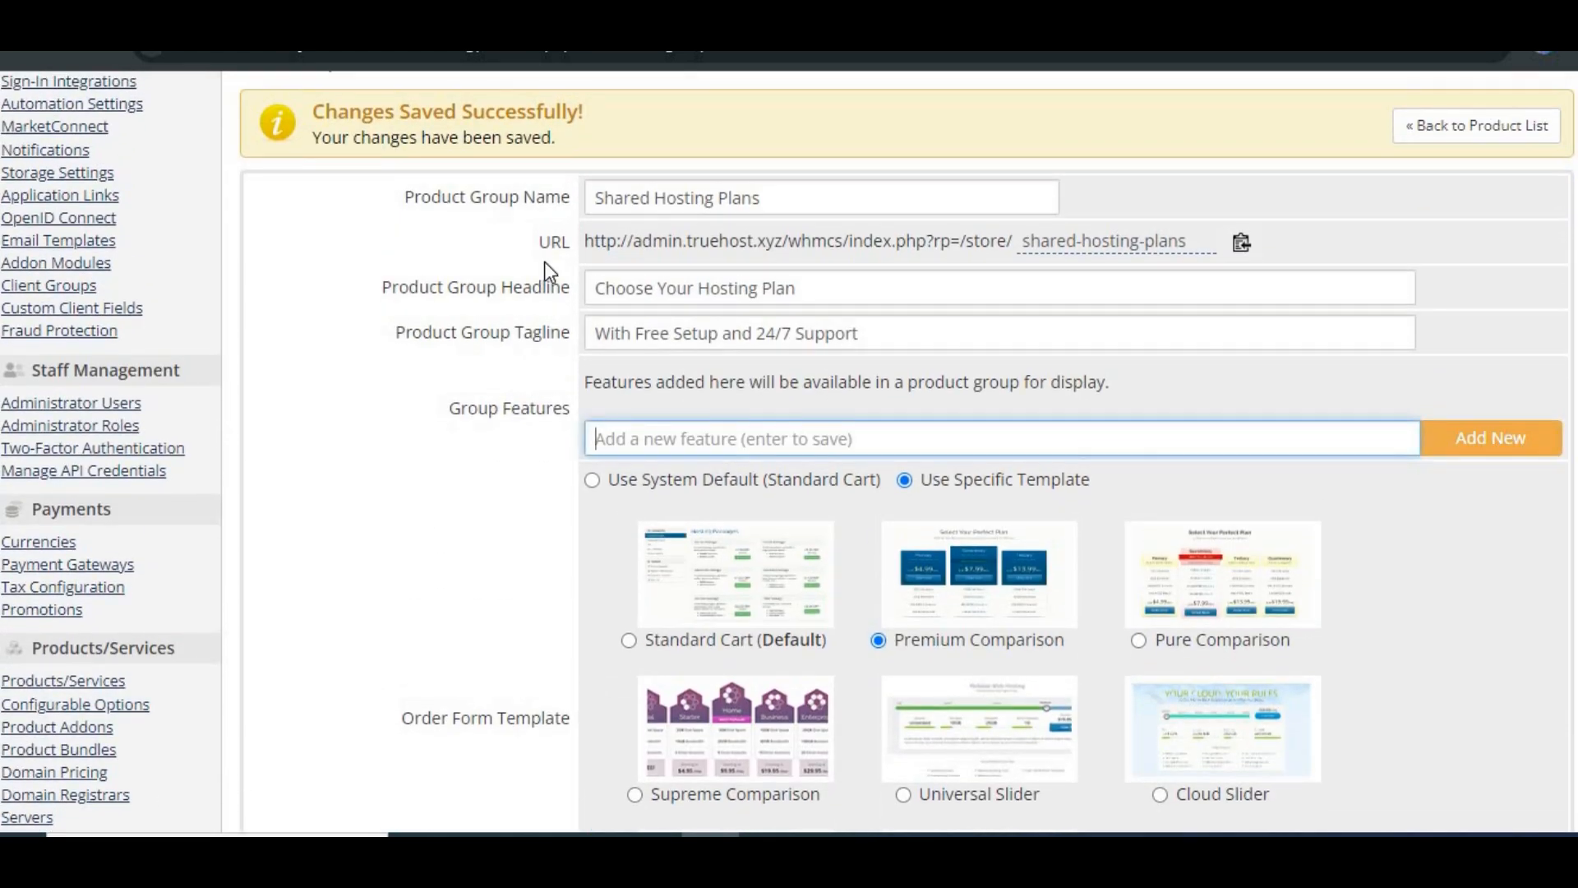
{"action": "left_click", "coordinate": [796, 451]}
{"action": "type", "text": "24/7 Support"}
{"action": "left_click", "coordinate": [1468, 448]}
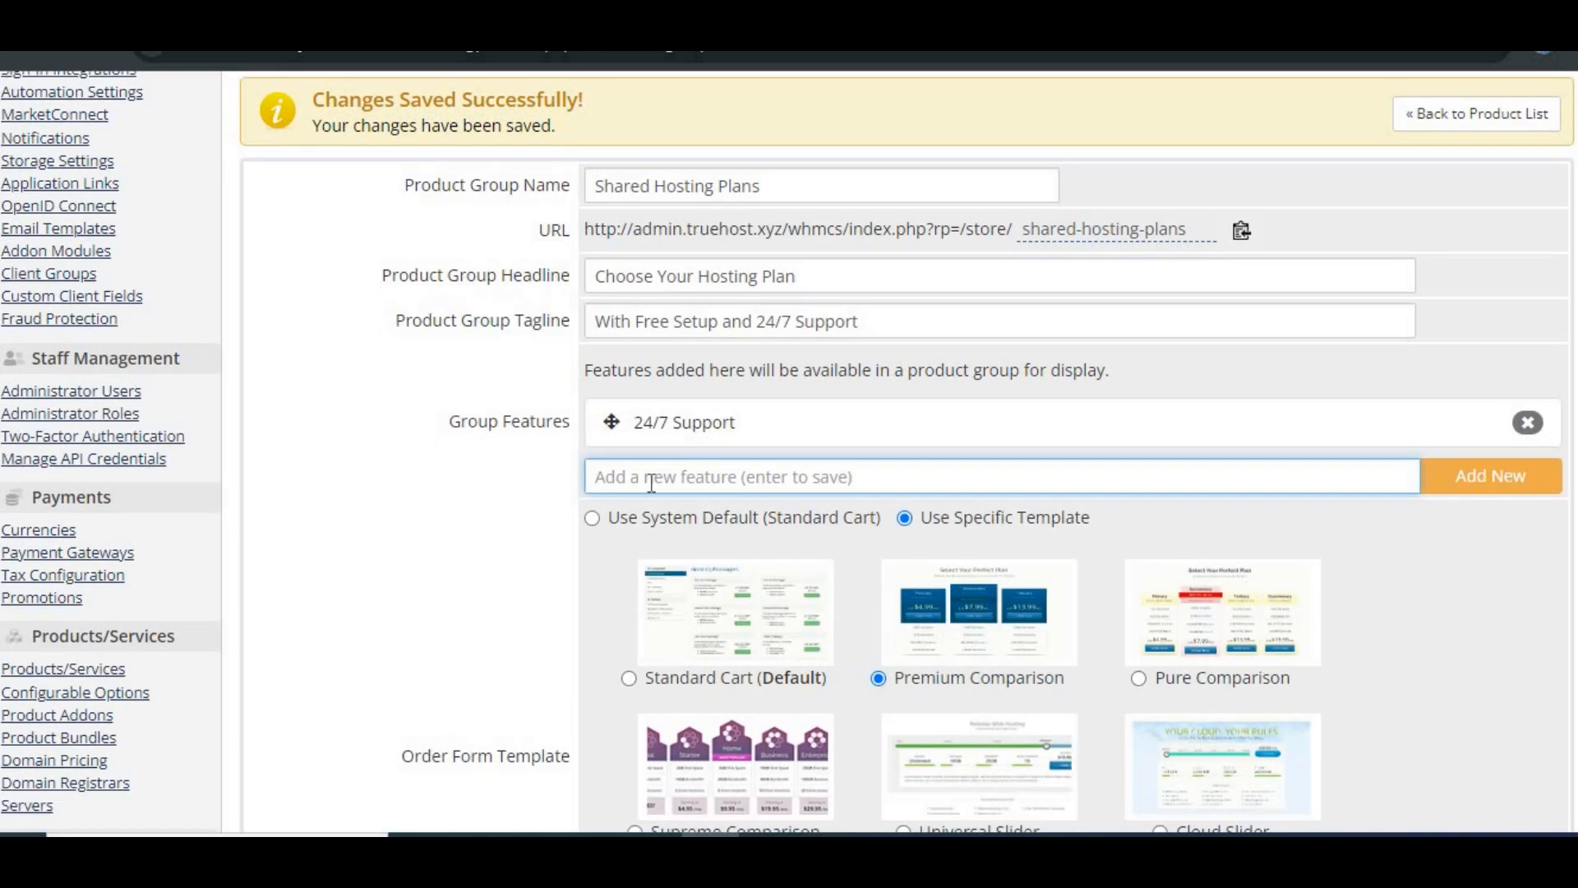
Step: Add the group features 99.9% Uptime Guarantee and Free SSL Certificates
{"action": "type", "text": "99.9% Uptime Guarantee"}
{"action": "left_click", "coordinate": [1440, 476]}
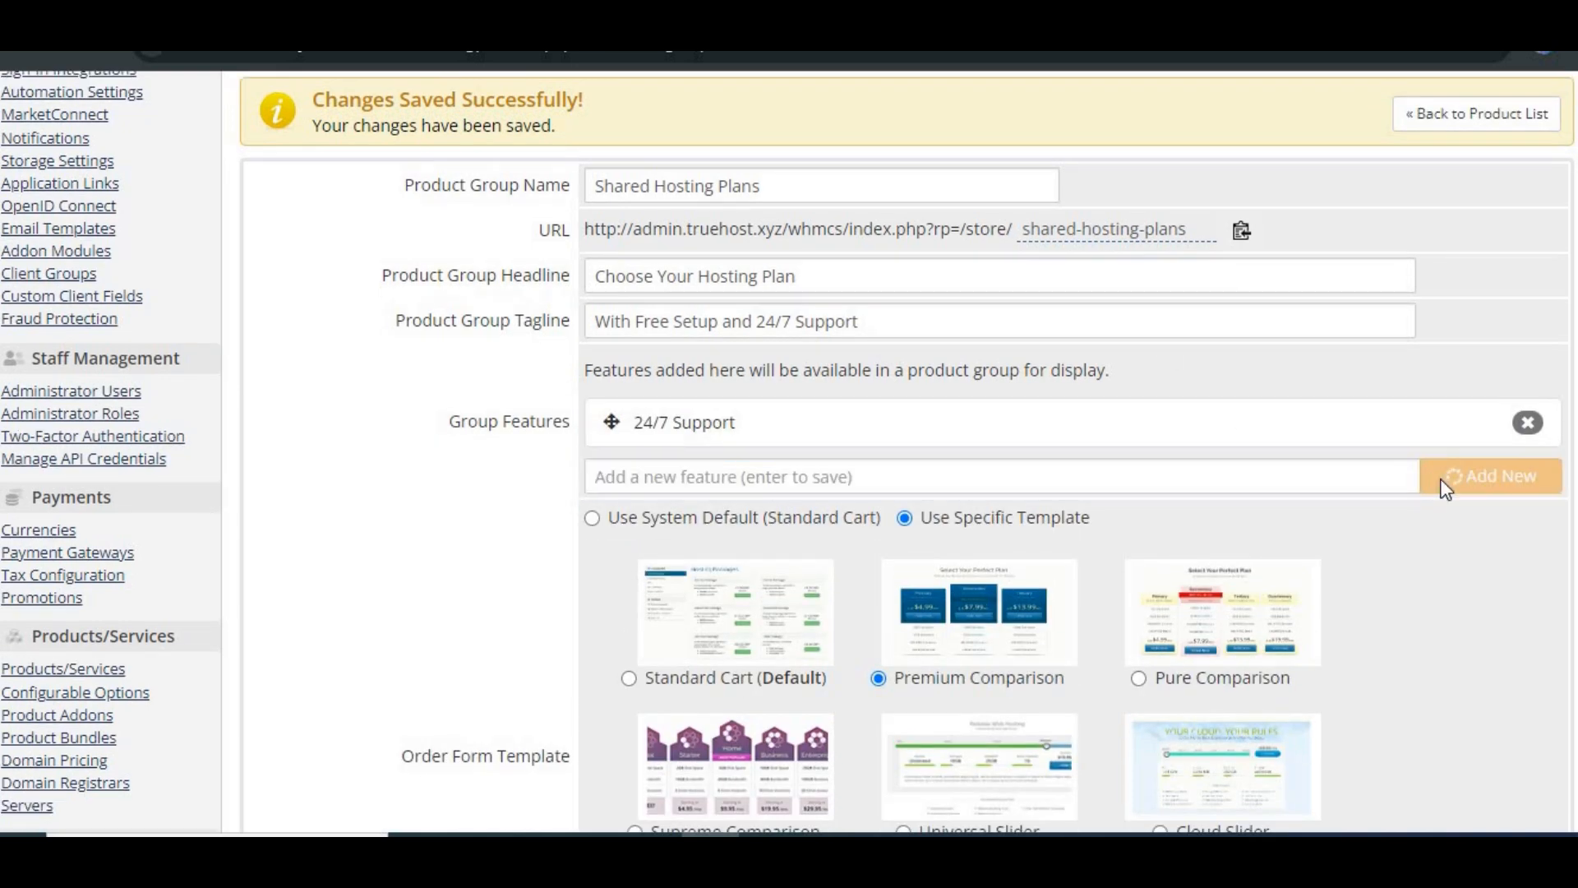
{"action": "type", "text": "Free SSL Certificates"}
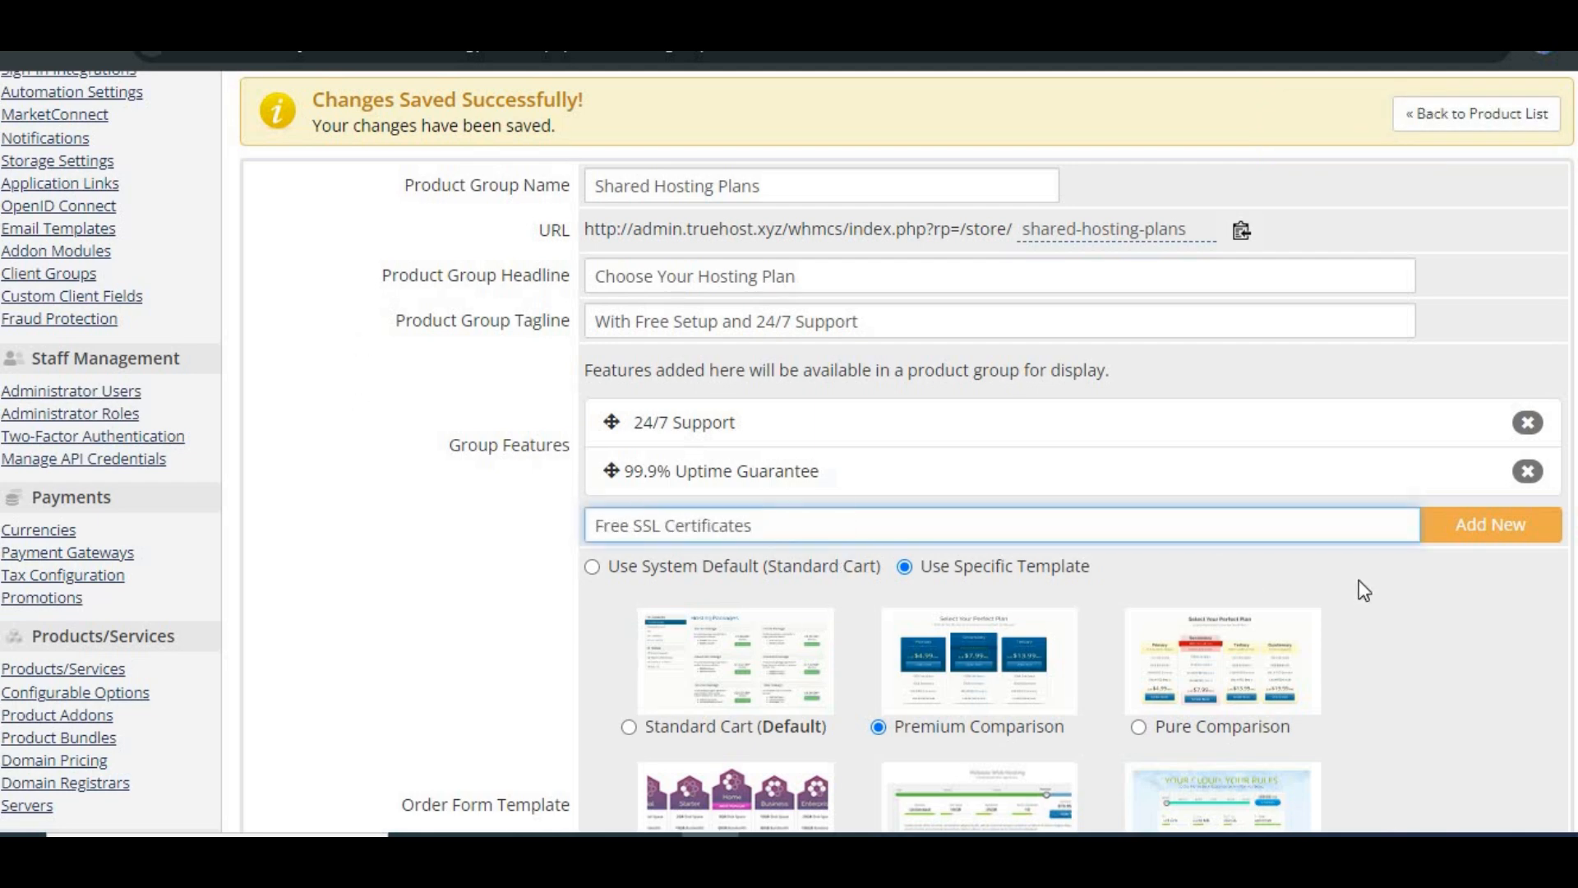
{"action": "left_click", "coordinate": [1423, 536]}
Step: Add the group features Daily Backups and Unlimited Bandwidth
{"action": "scroll", "coordinate": [1400, 614], "scroll_direction": "down", "scroll_amount": 2}
{"action": "left_click", "coordinate": [691, 408]}
{"action": "type", "text": "Daily Backups"}
{"action": "left_click", "coordinate": [1440, 417]}
{"action": "left_click", "coordinate": [840, 461]}
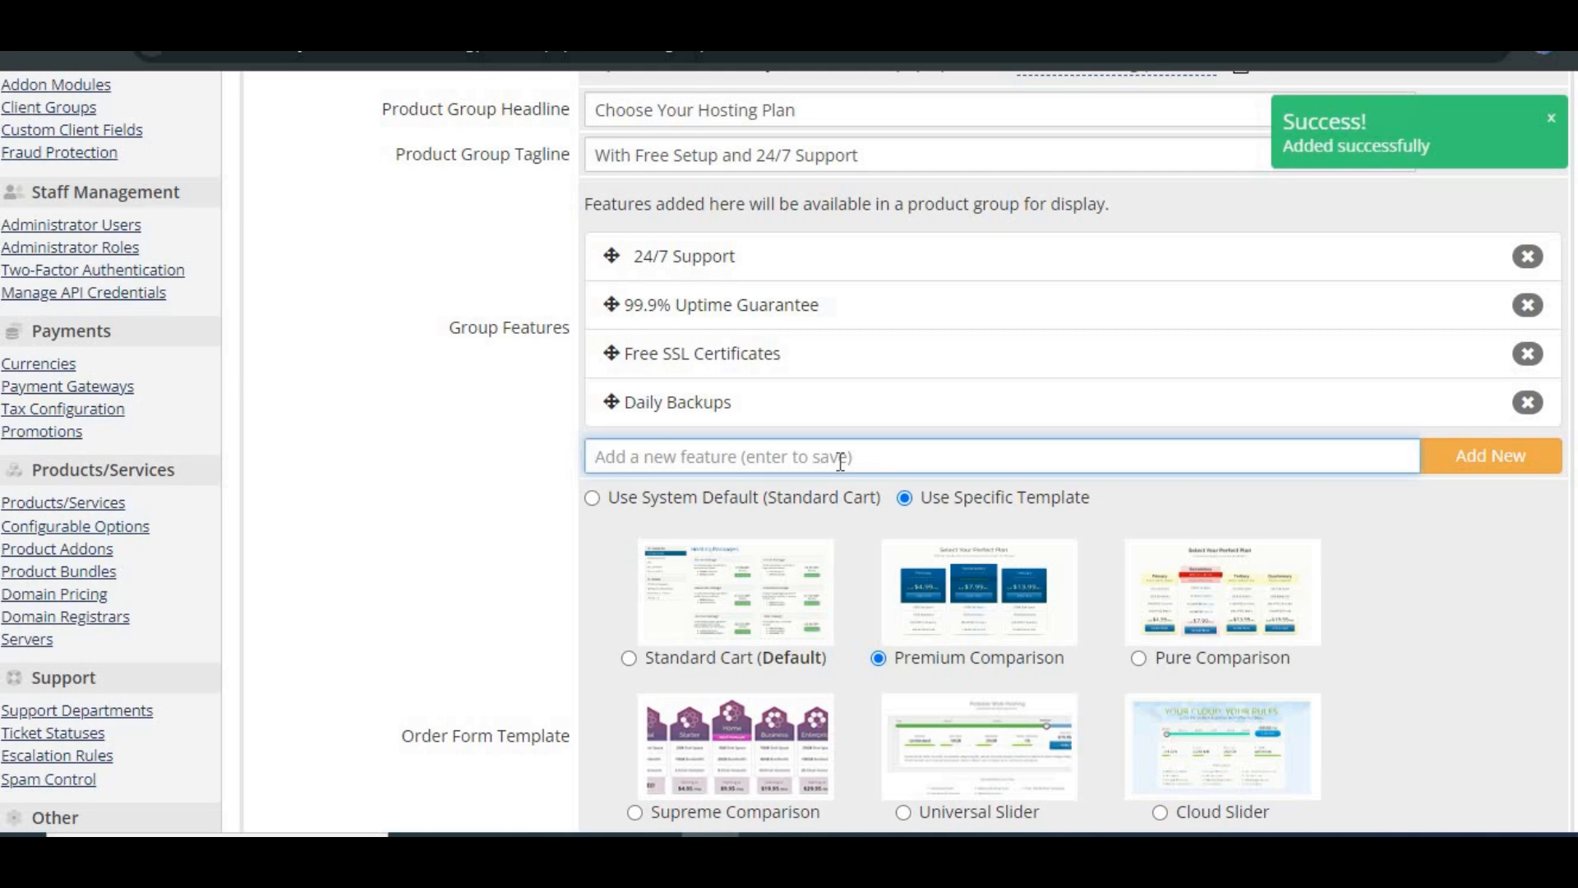
{"action": "type", "text": "Unlimited Bandwidth"}
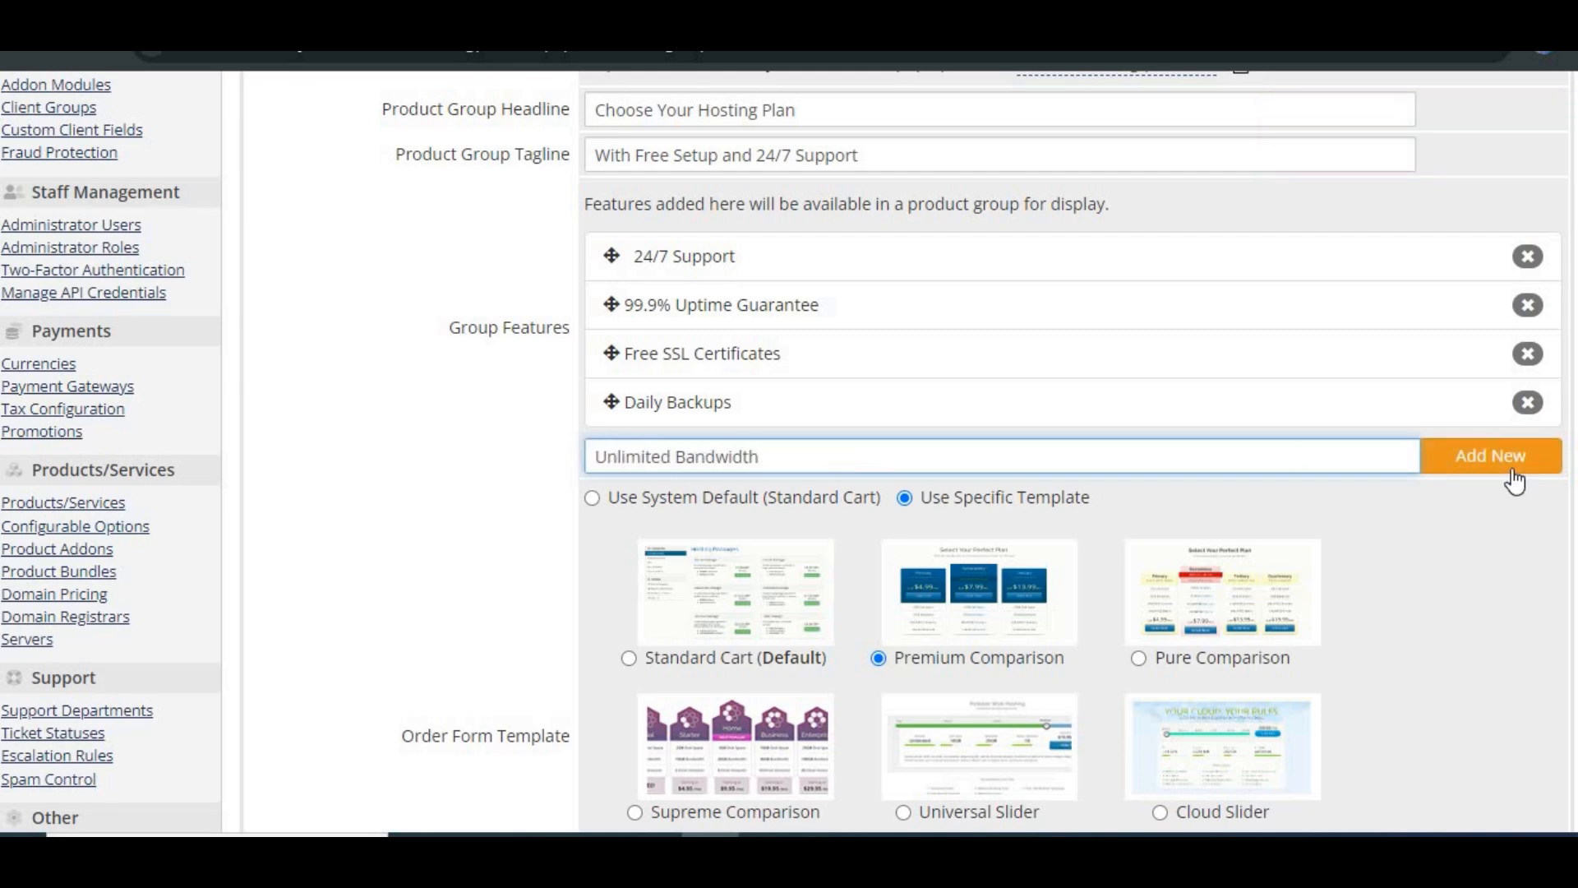
{"action": "left_click", "coordinate": [1510, 465]}
Step: Save the product group changes and return to the product list
{"action": "scroll", "coordinate": [1331, 464], "scroll_direction": "up", "scroll_amount": 1}
{"action": "scroll", "coordinate": [1332, 465], "scroll_direction": "down", "scroll_amount": 3}
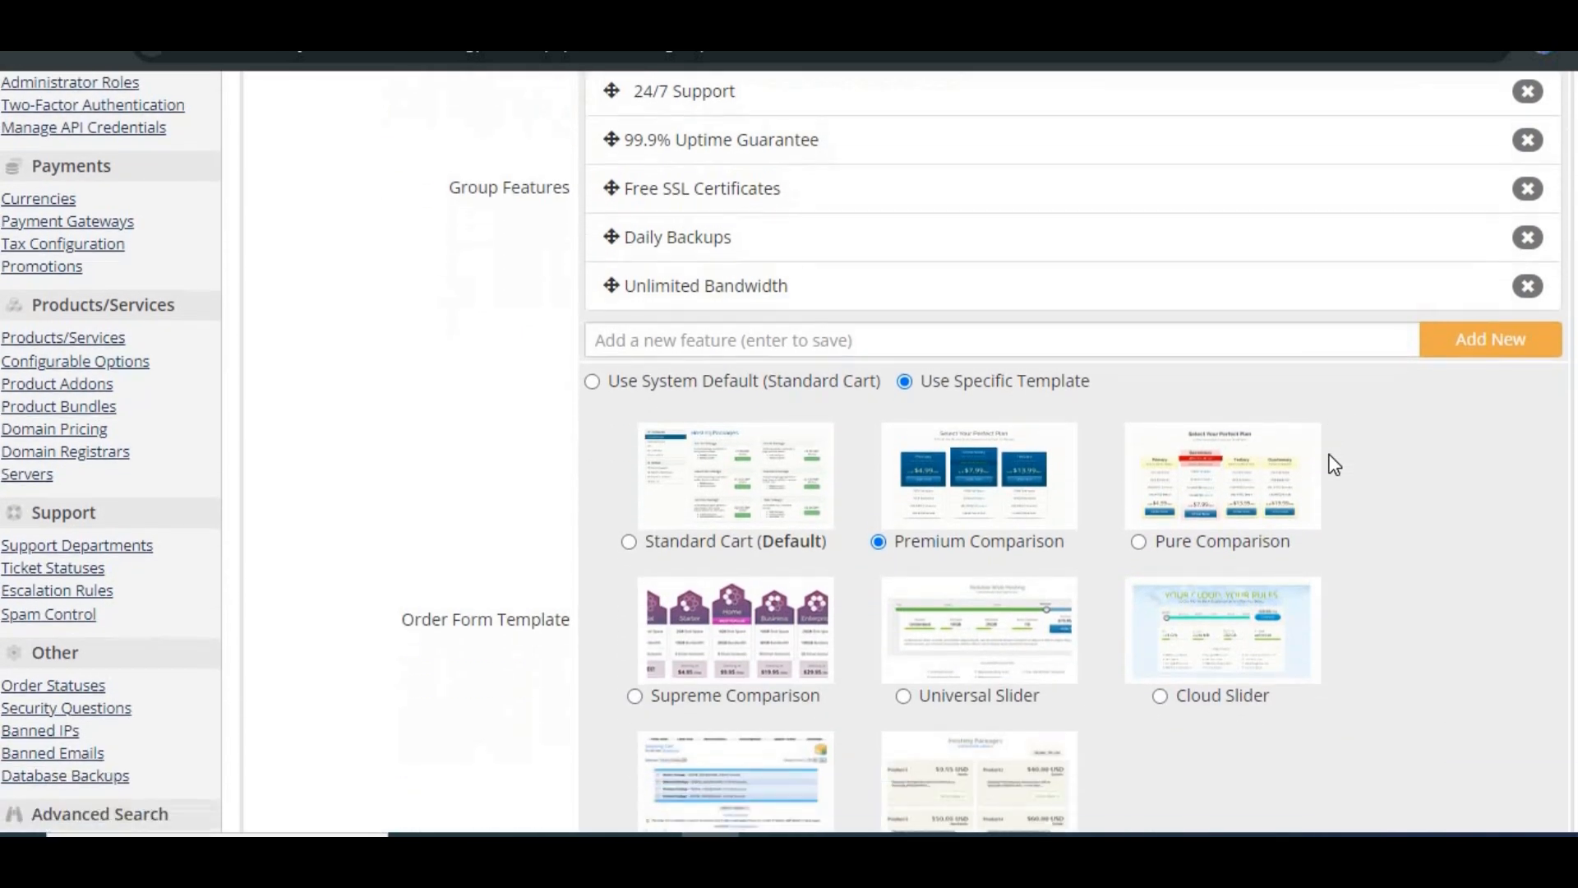
{"action": "scroll", "coordinate": [503, 551], "scroll_direction": "up", "scroll_amount": 2}
{"action": "scroll", "coordinate": [959, 637], "scroll_direction": "down", "scroll_amount": 5}
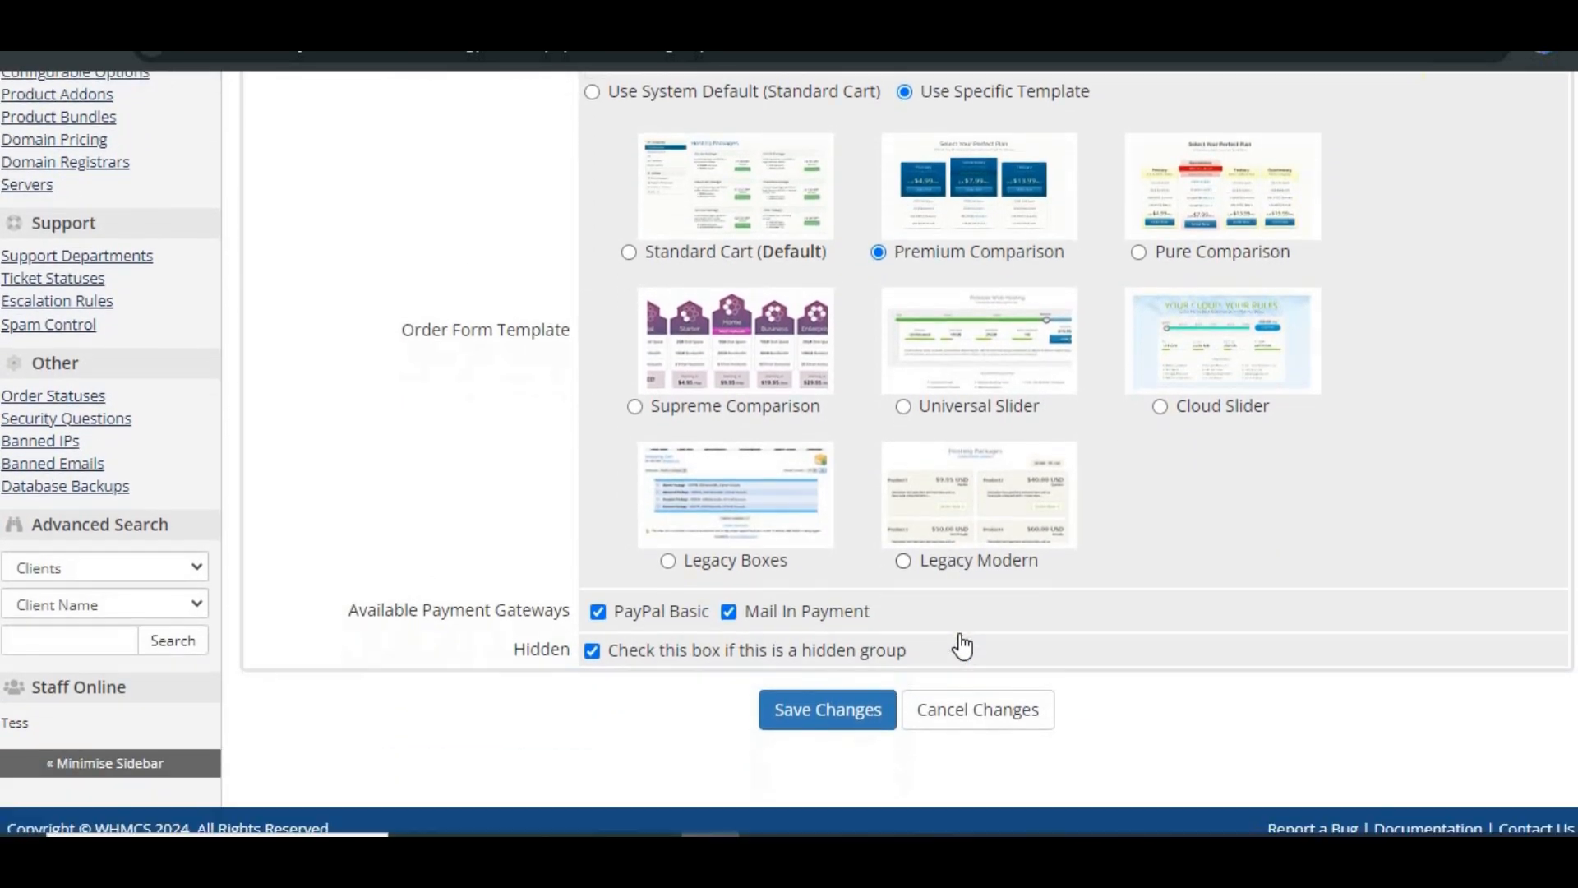
{"action": "left_click", "coordinate": [837, 705]}
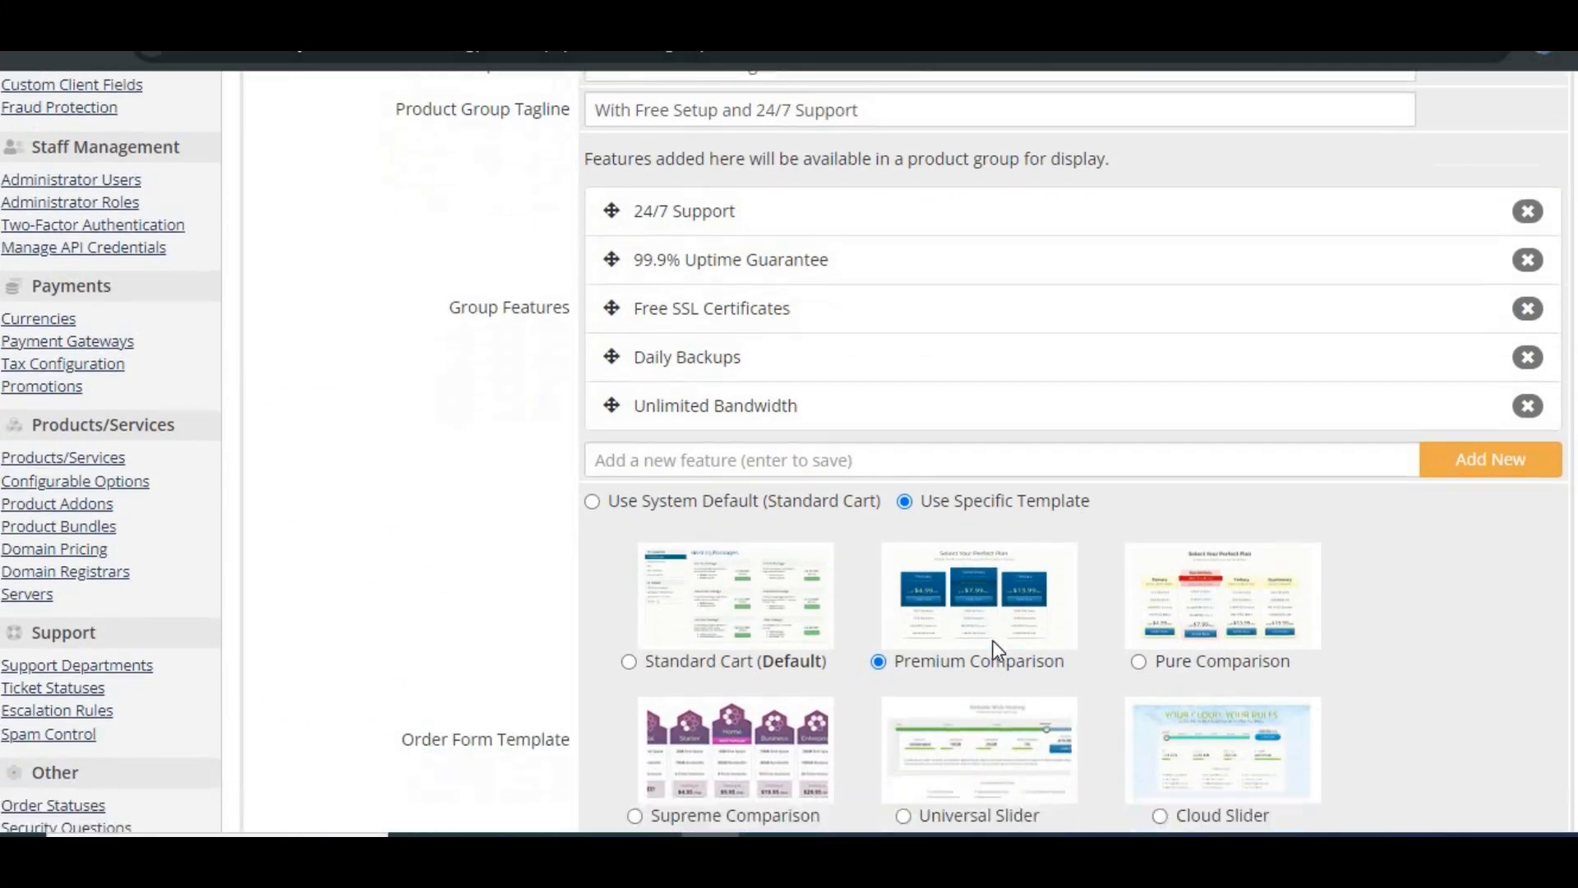
{"action": "scroll", "coordinate": [997, 650], "scroll_direction": "down", "scroll_amount": 3}
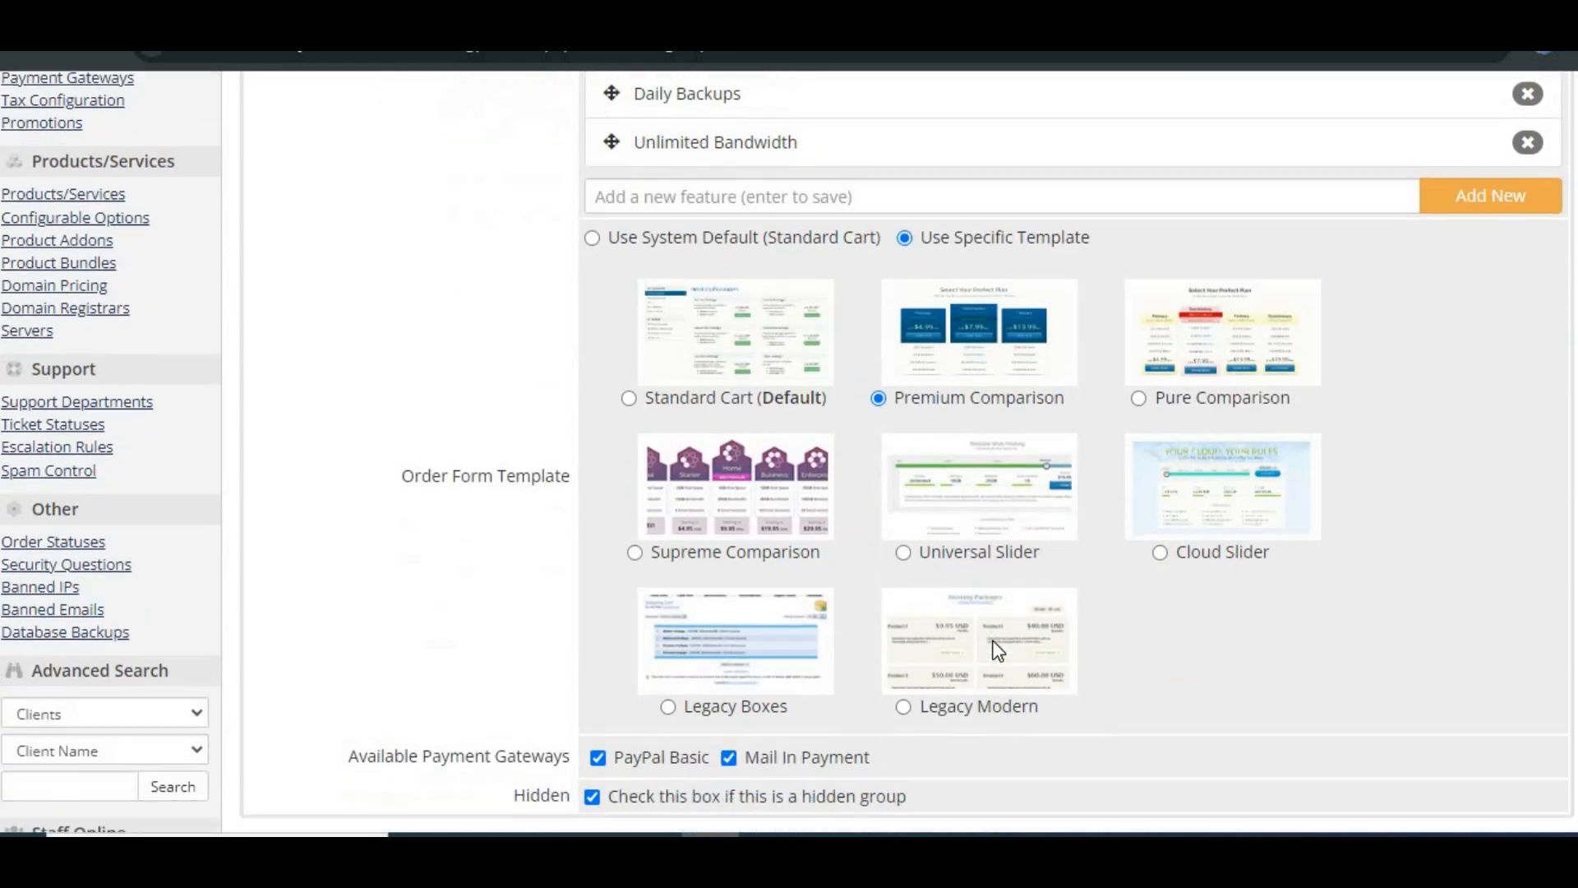
{"action": "scroll", "coordinate": [997, 649], "scroll_direction": "up", "scroll_amount": 7}
{"action": "left_click", "coordinate": [1447, 278]}
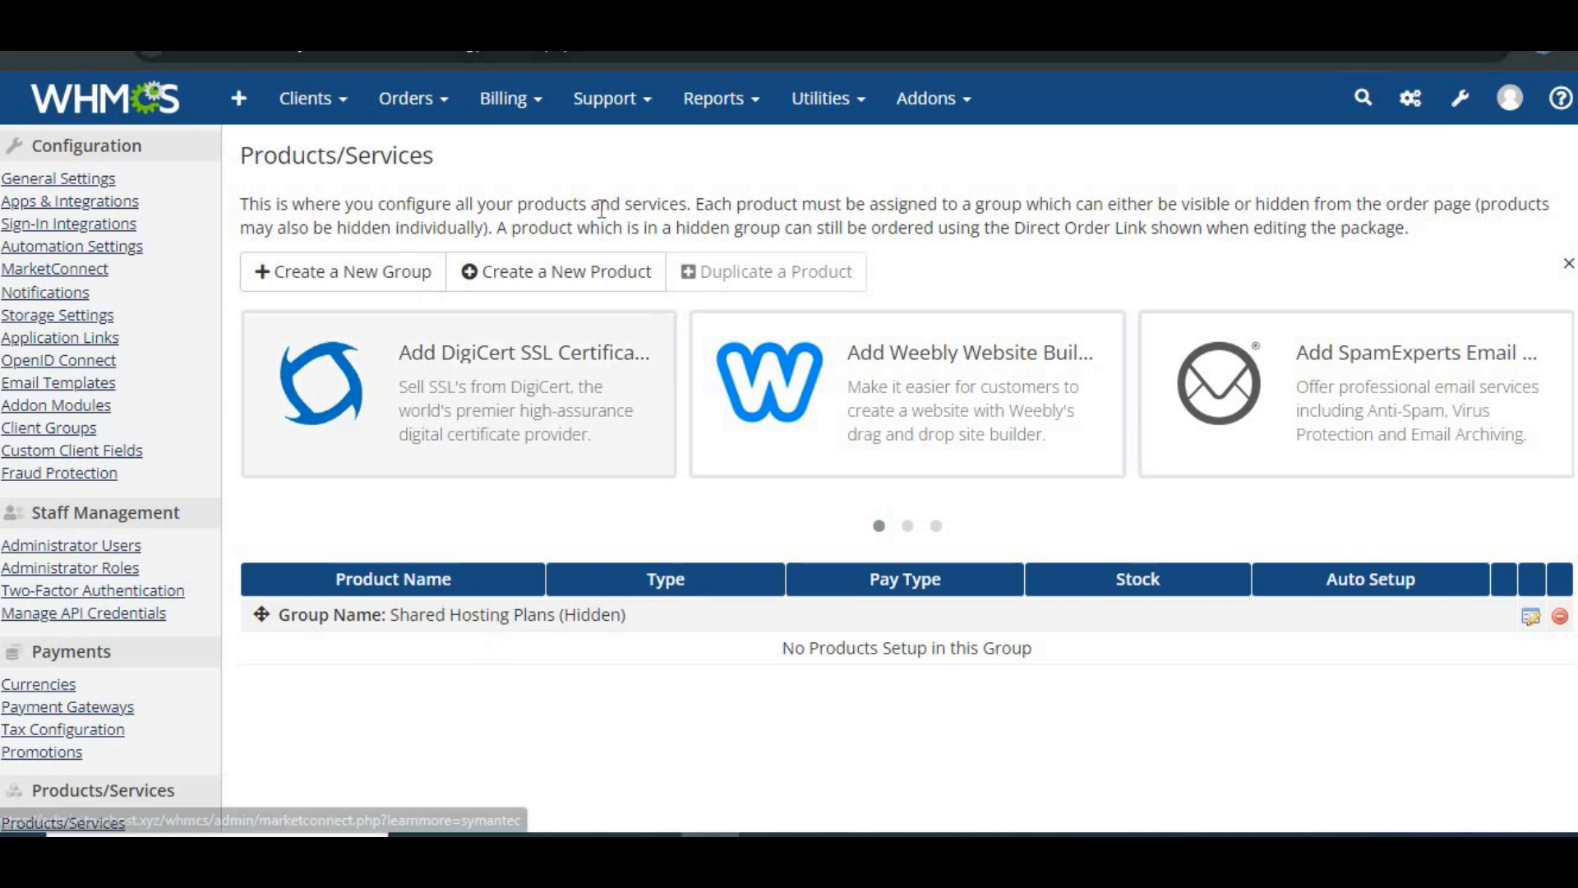
Step: Start a new Shared Hosting product in the Shared Hosting Plans group named Basic Hosting Plan
{"action": "left_click", "coordinate": [575, 283]}
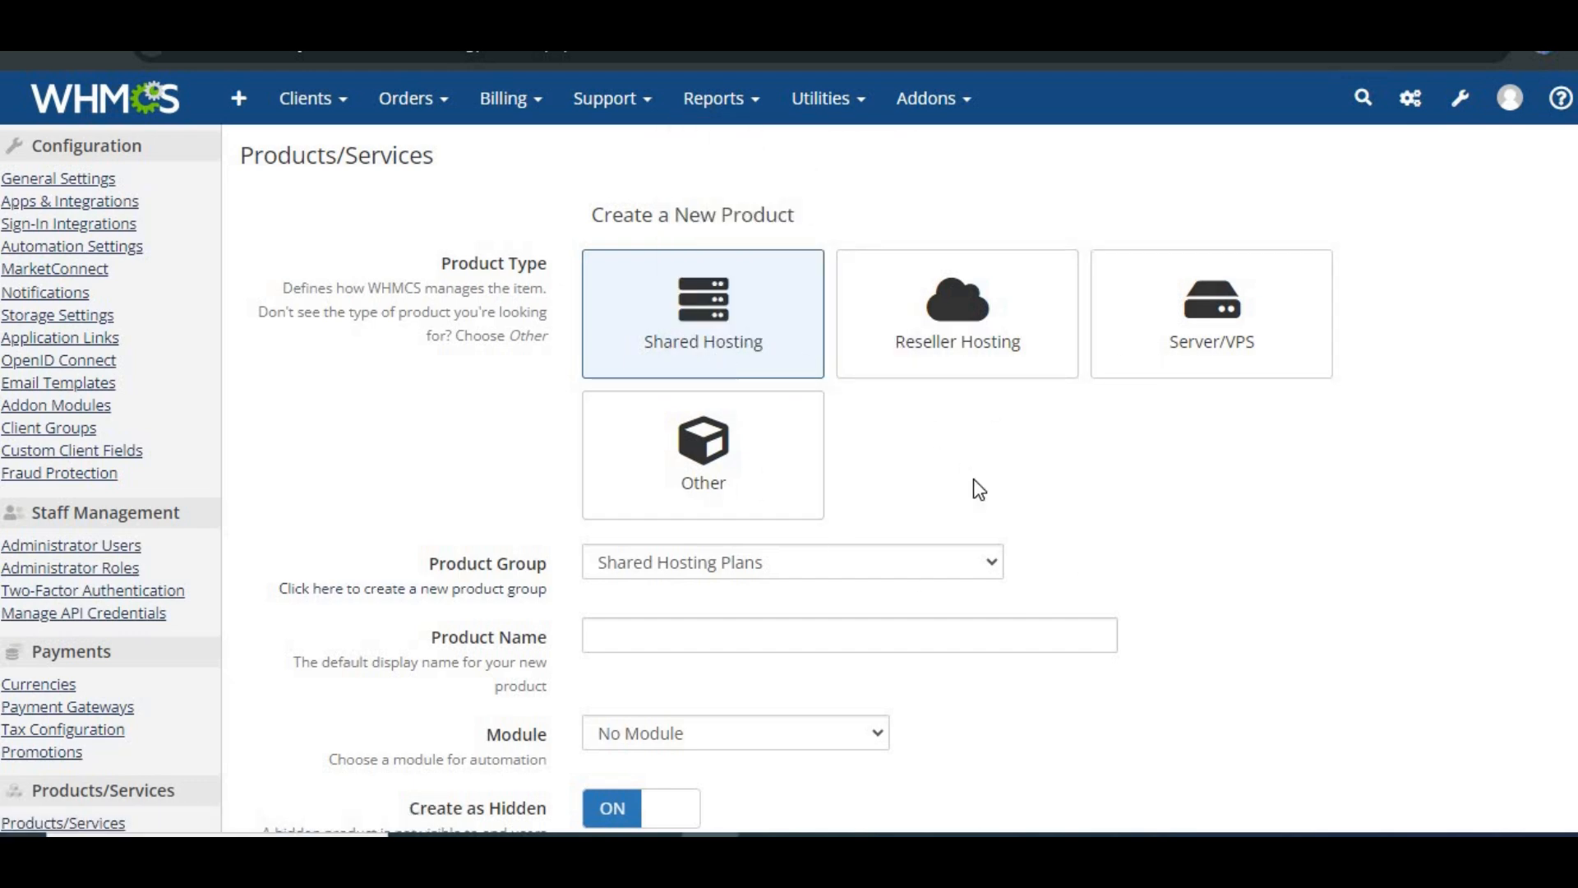
{"action": "scroll", "coordinate": [974, 485], "scroll_direction": "down", "scroll_amount": 2}
{"action": "scroll", "coordinate": [979, 490], "scroll_direction": "down", "scroll_amount": 1}
{"action": "left_click", "coordinate": [992, 372]}
{"action": "left_click", "coordinate": [991, 401]}
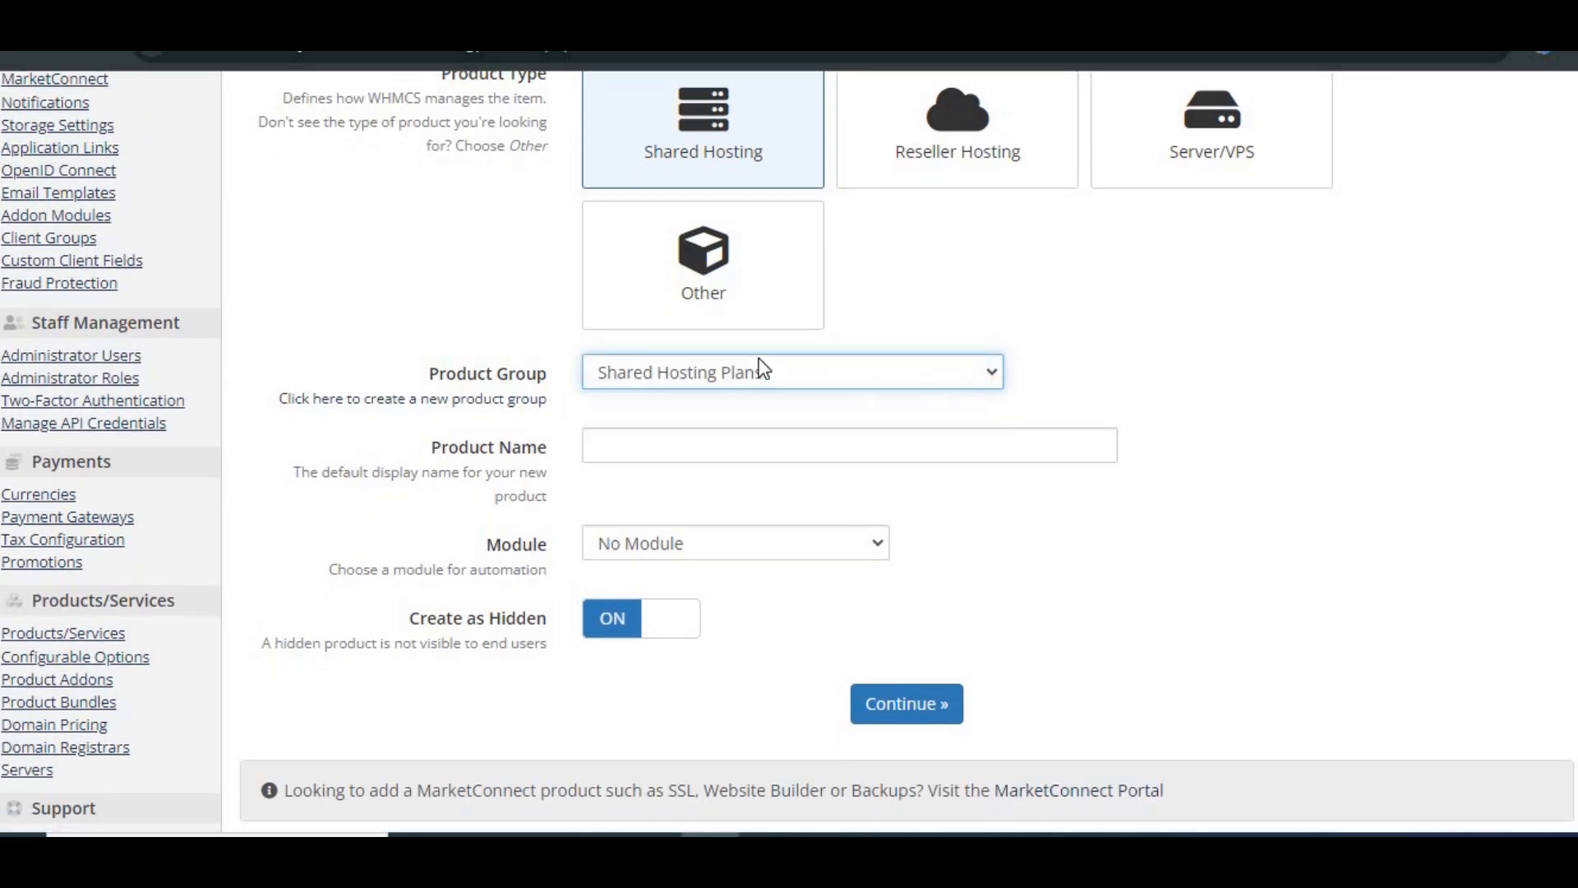
{"action": "scroll", "coordinate": [1207, 442], "scroll_direction": "down", "scroll_amount": 2}
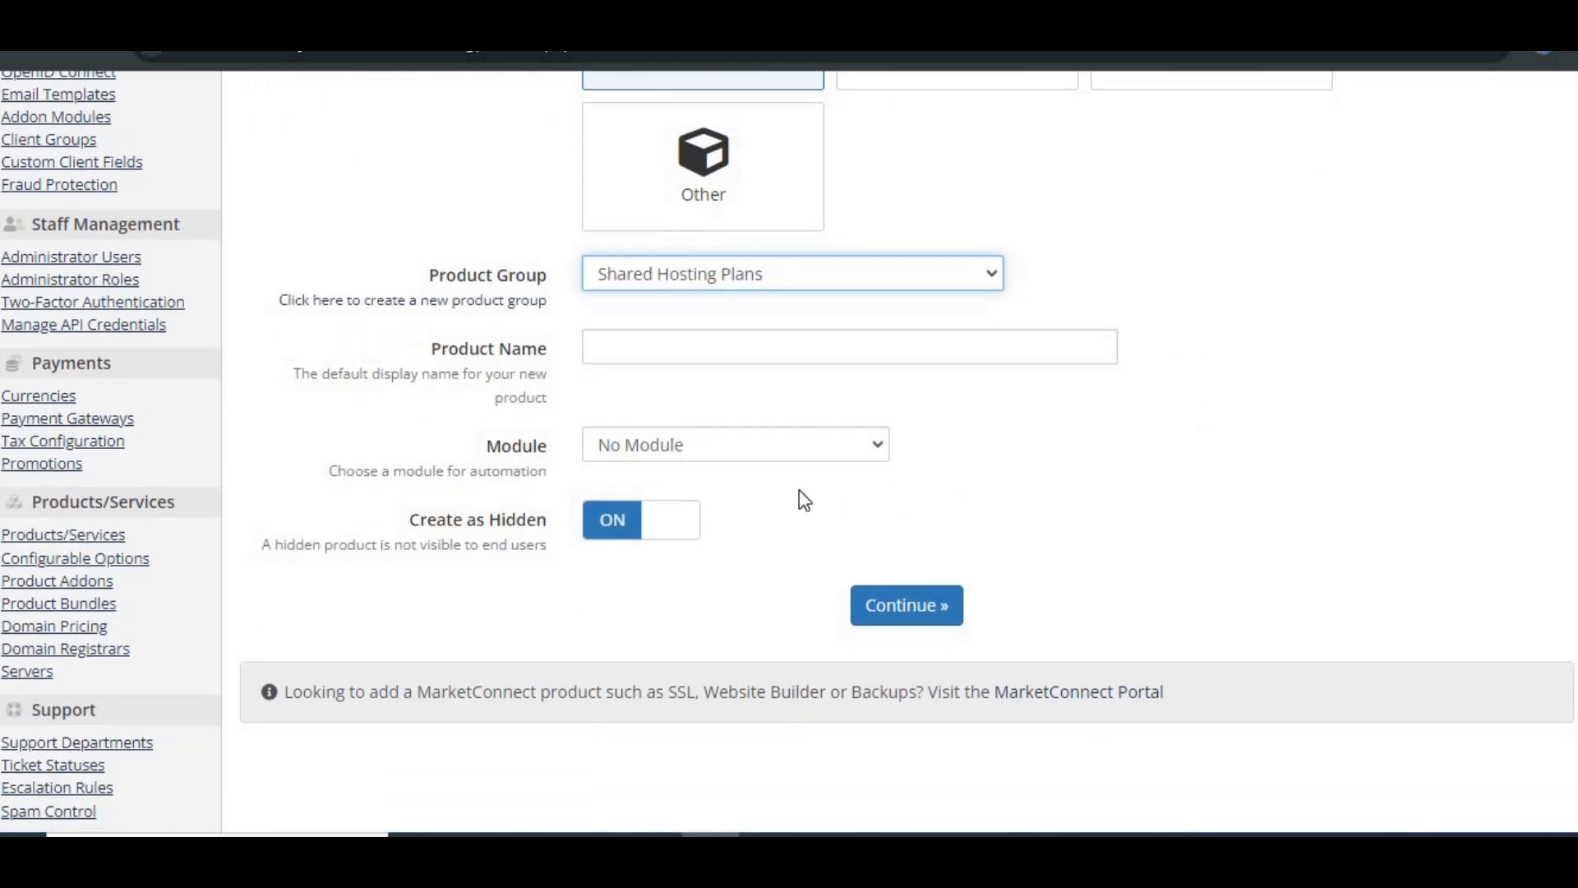
{"action": "left_click", "coordinate": [911, 354]}
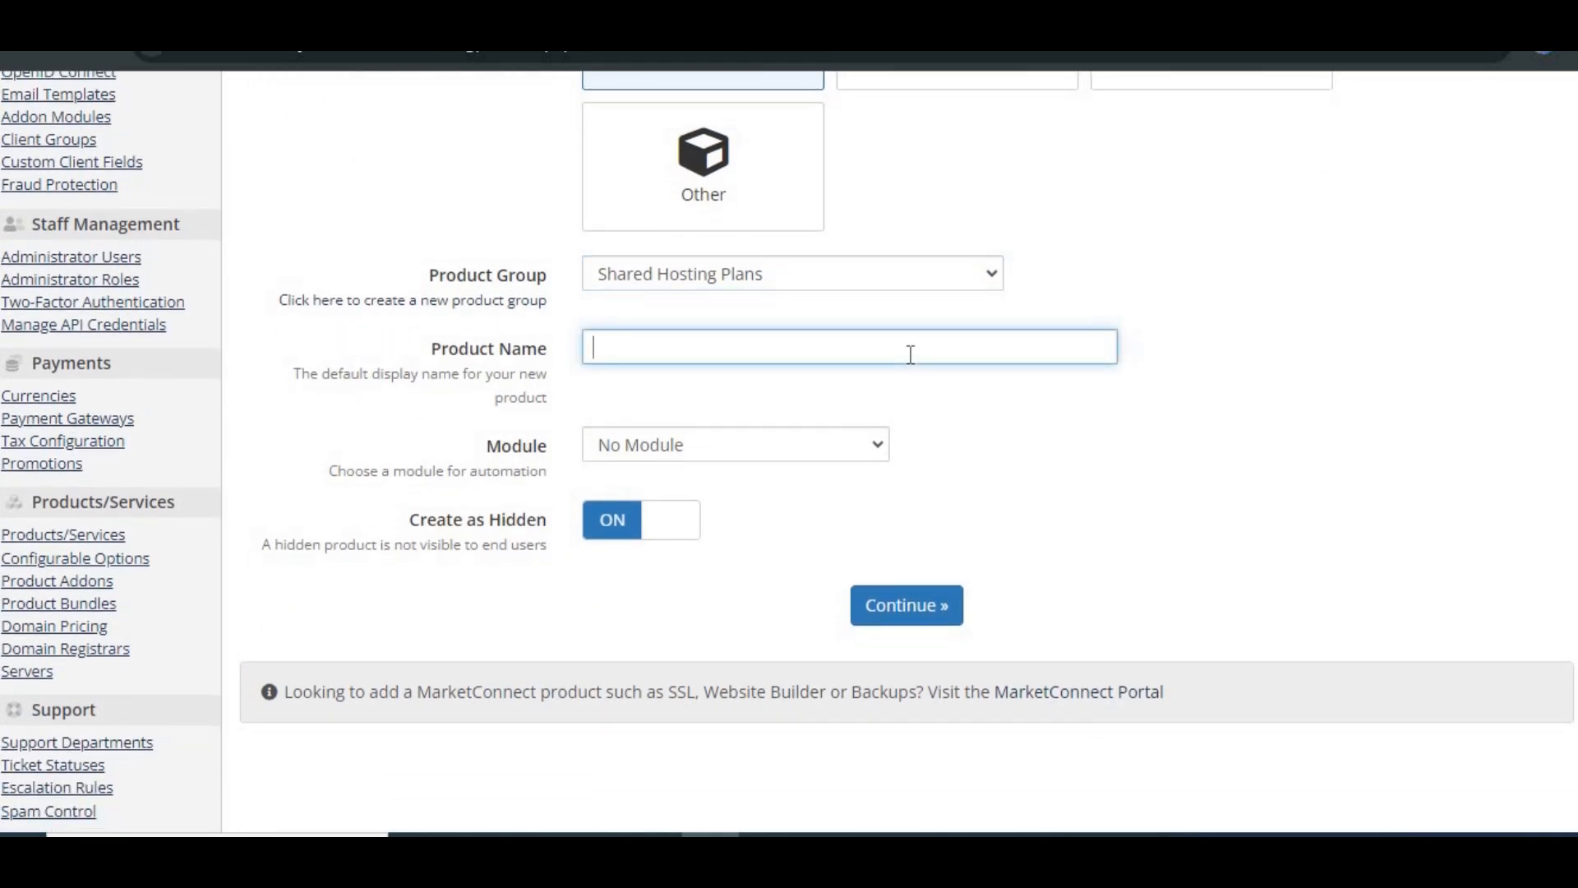
{"action": "type", "text": "Basic Hosting Plan"}
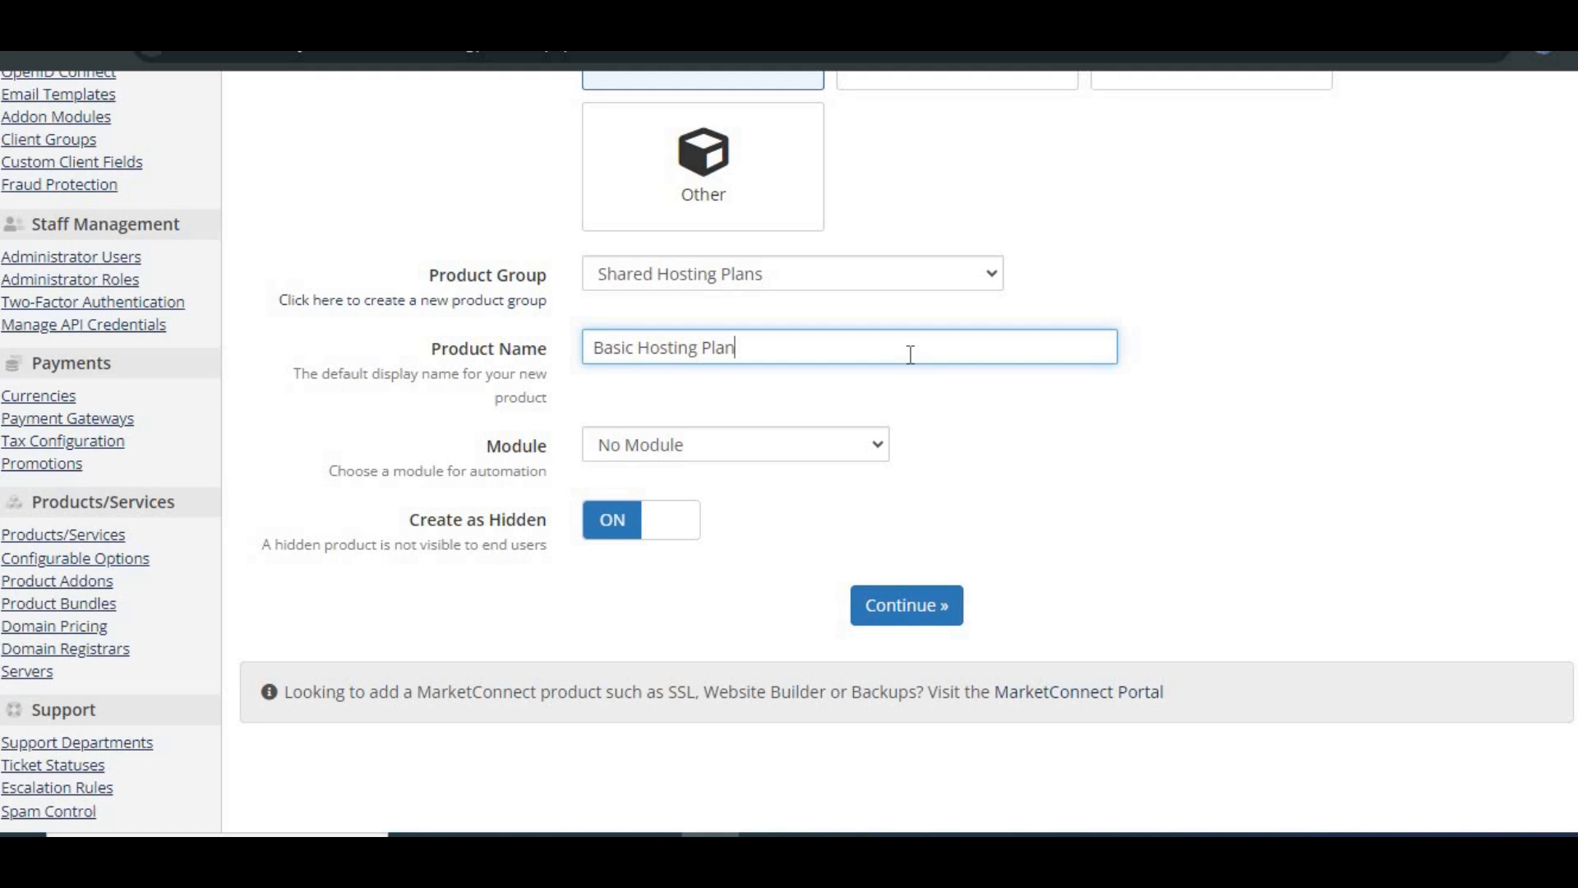
Step: Set the product's module to cPanel and continue to the product editor
{"action": "left_click", "coordinate": [877, 448]}
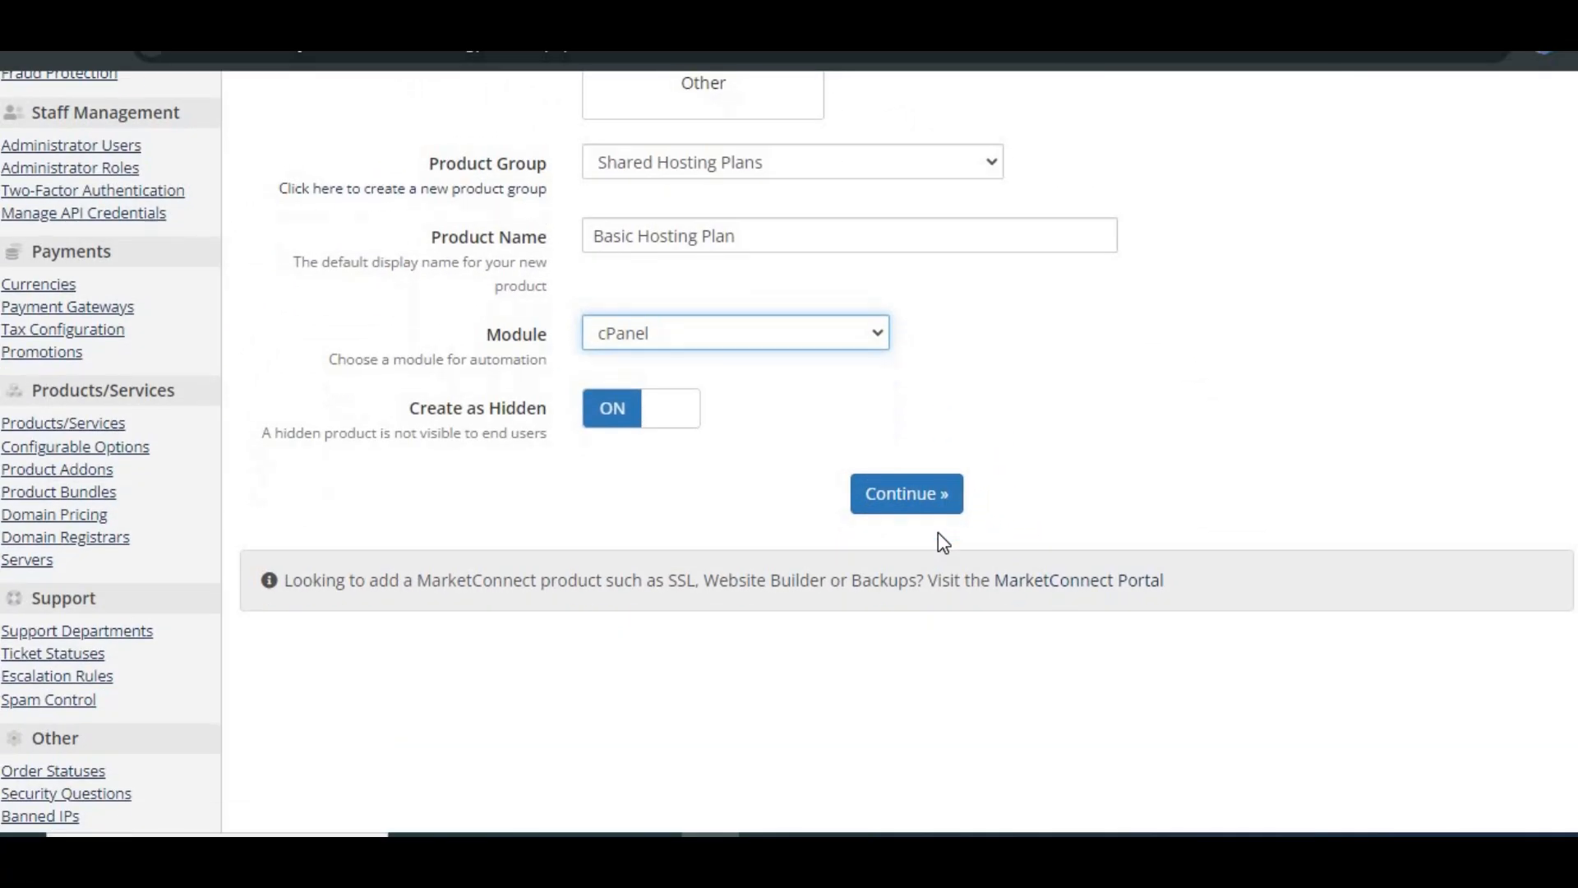
{"action": "left_click", "coordinate": [621, 417]}
{"action": "left_click", "coordinate": [618, 416]}
{"action": "left_click", "coordinate": [876, 511]}
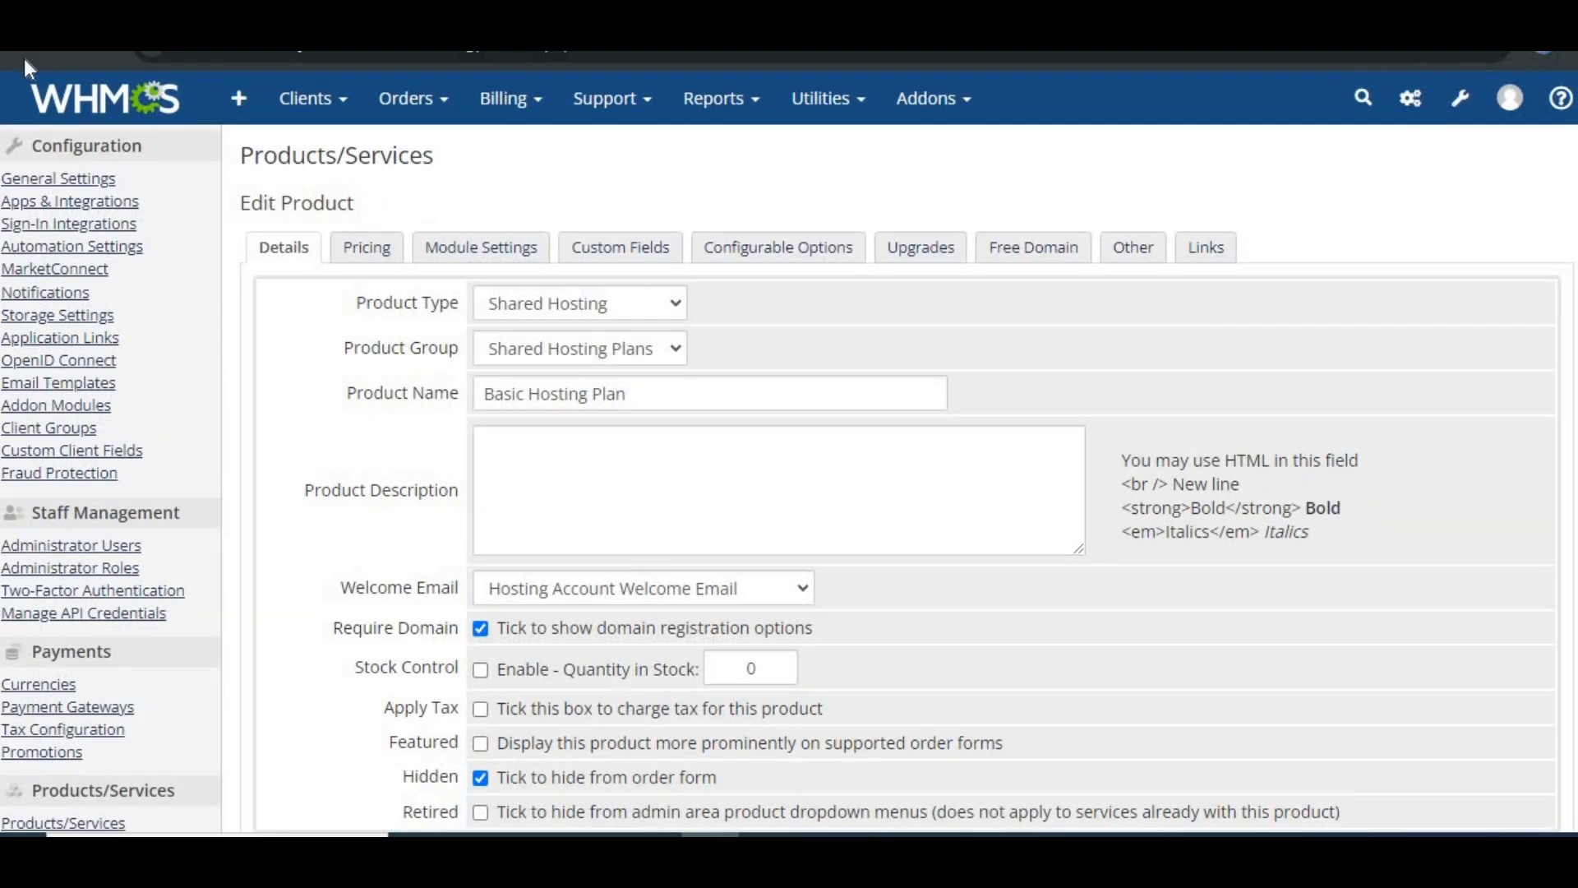
Step: Paste an HTML product description for Basic Hosting Plan mentioning 1GB storage, unlimited bandwidth, and 24/7 support
{"action": "scroll", "coordinate": [676, 203], "scroll_direction": "down", "scroll_amount": 2}
{"action": "left_click", "coordinate": [682, 179]}
{"action": "left_click", "coordinate": [682, 179]}
{"action": "left_click", "coordinate": [671, 222]}
{"action": "left_click", "coordinate": [653, 251]}
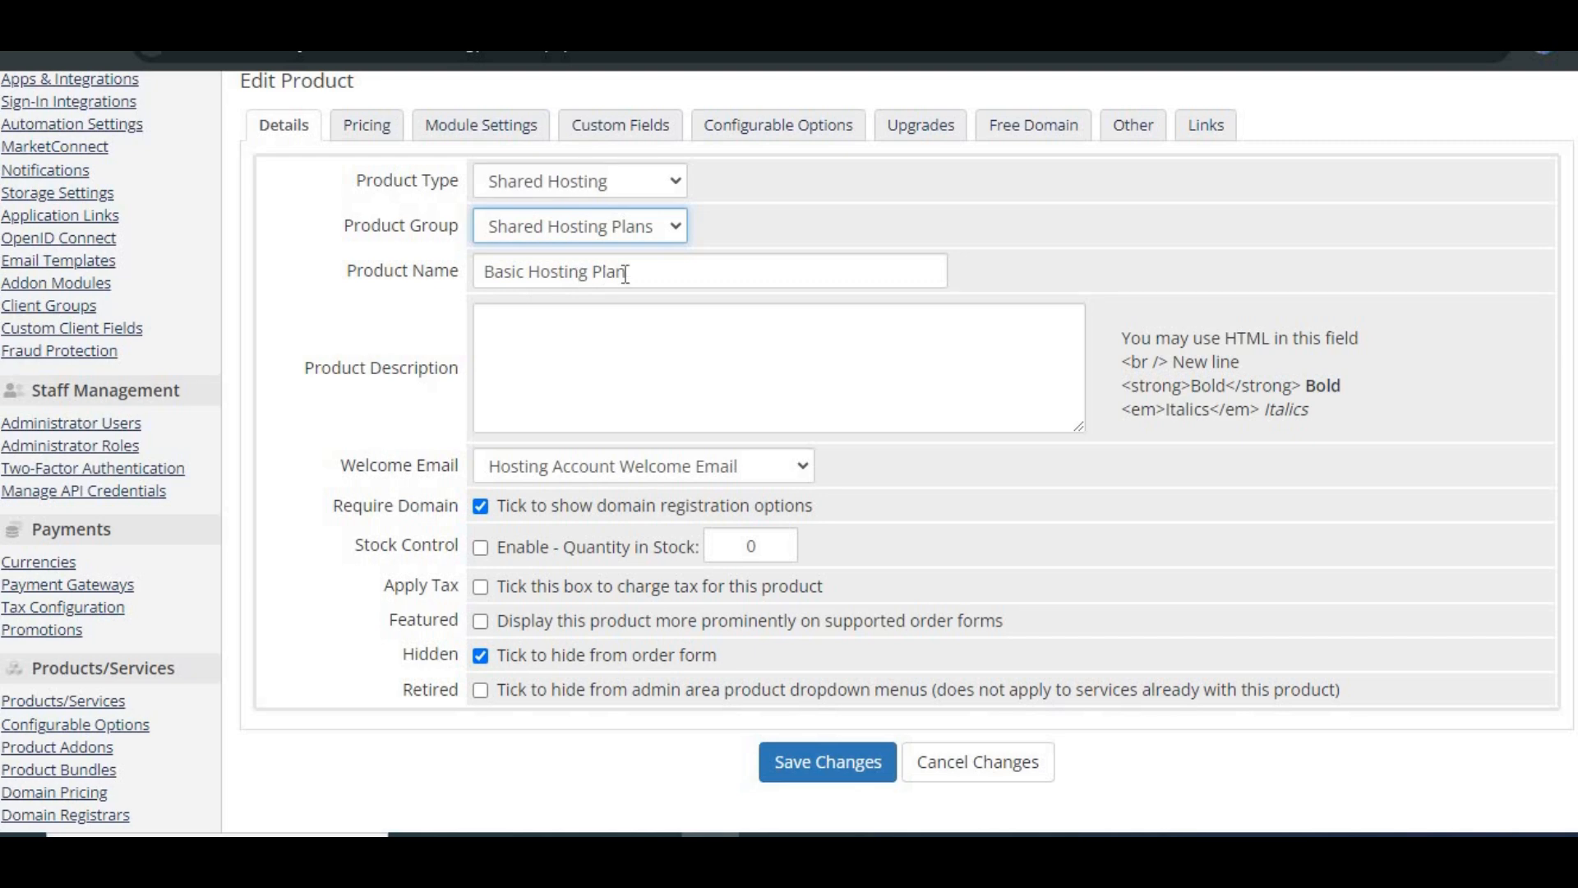
{"action": "scroll", "coordinate": [626, 273], "scroll_direction": "down", "scroll_amount": 1}
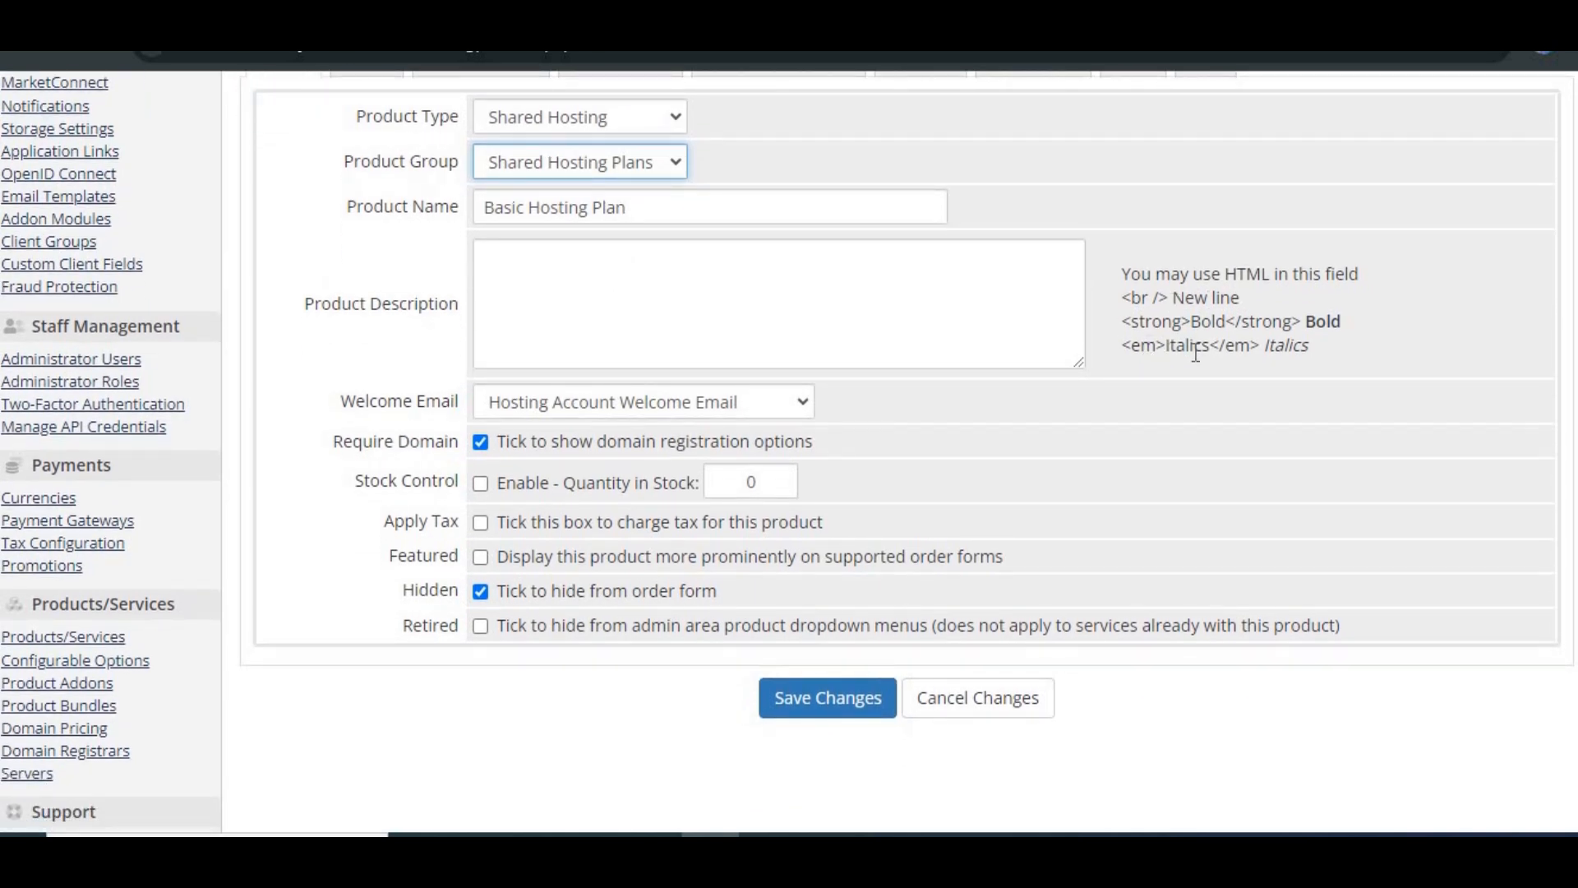
{"action": "left_click", "coordinate": [898, 335]}
{"action": "type", "text": "<strong>Basic Hosting Plan</strong><br /> Perfect for small websites or blogs. Get started with 1GB storage, unlimited bandwidth, and 24/7 support."}
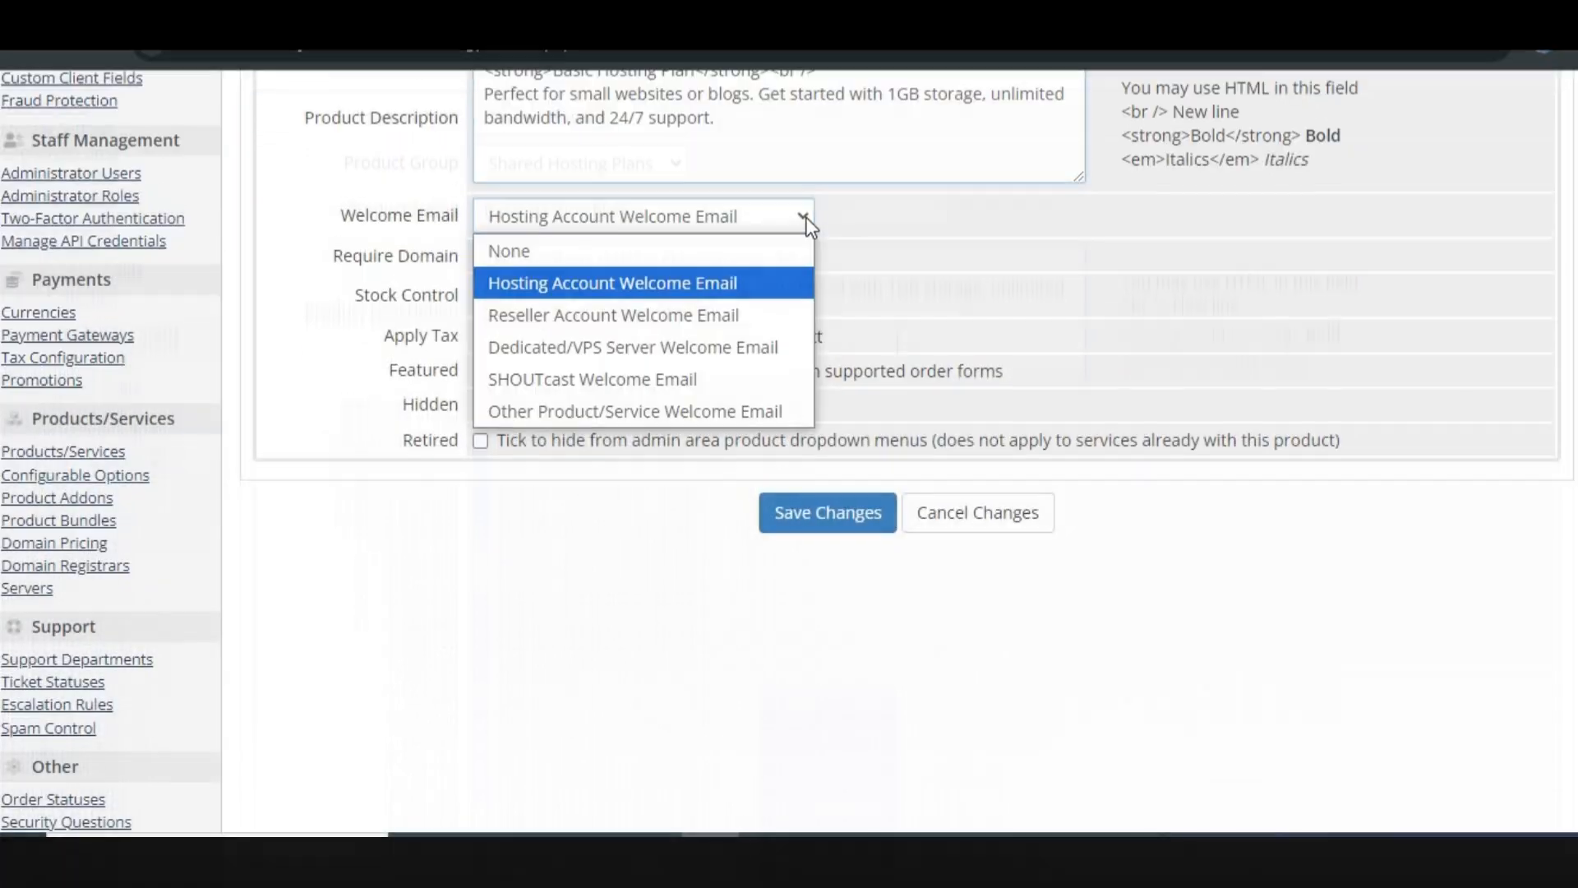
Step: Enable stock control, tax charging, and featured display for the product, then save the details
{"action": "left_click", "coordinate": [803, 218]}
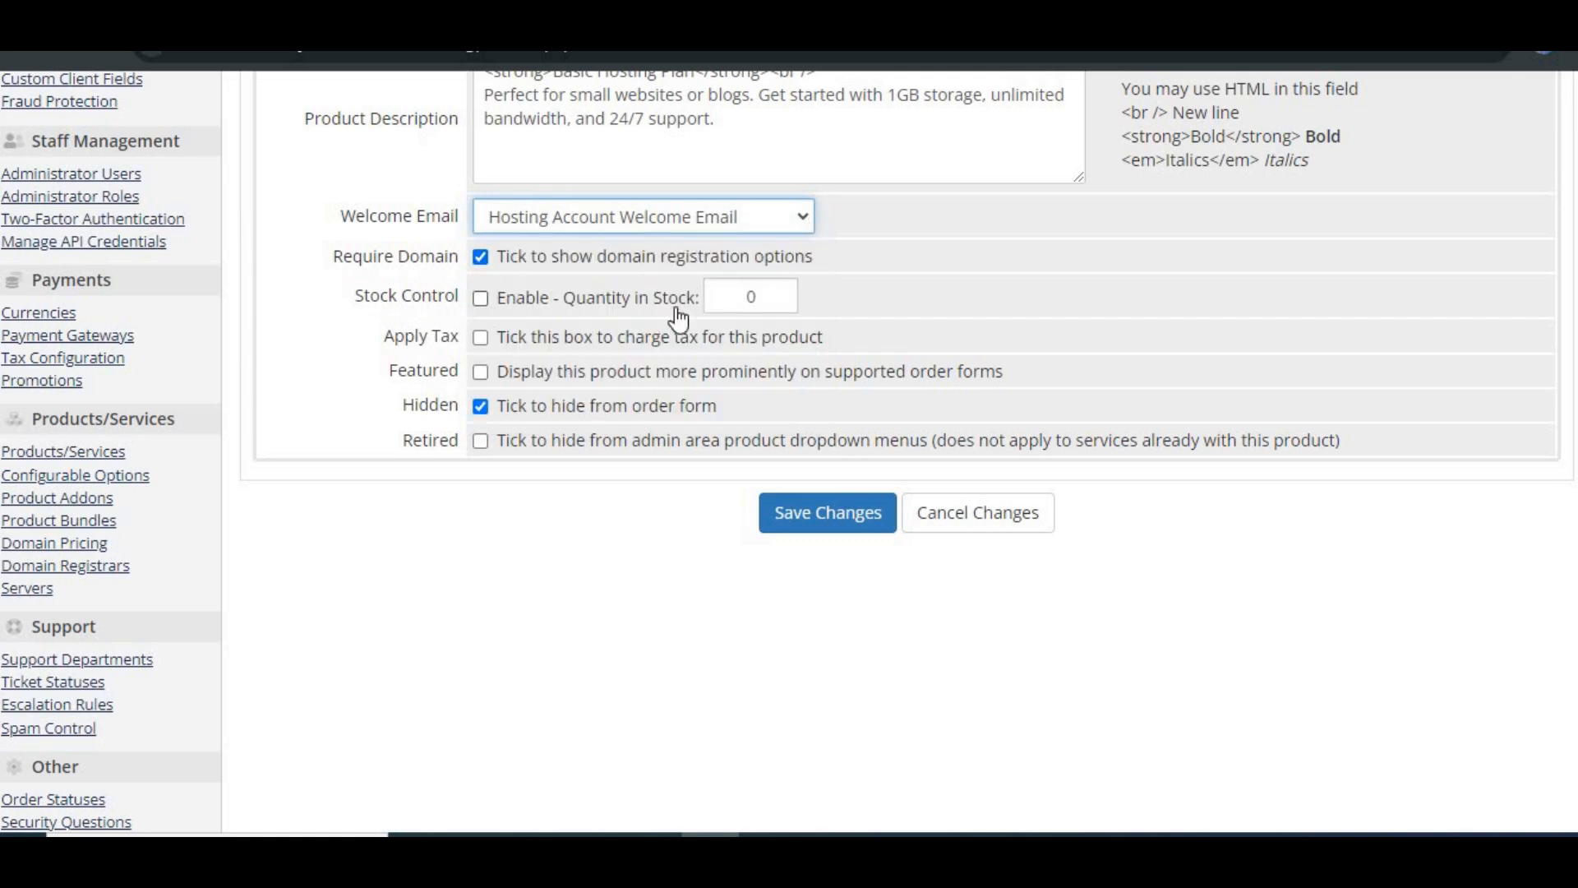
{"action": "left_click", "coordinate": [481, 337]}
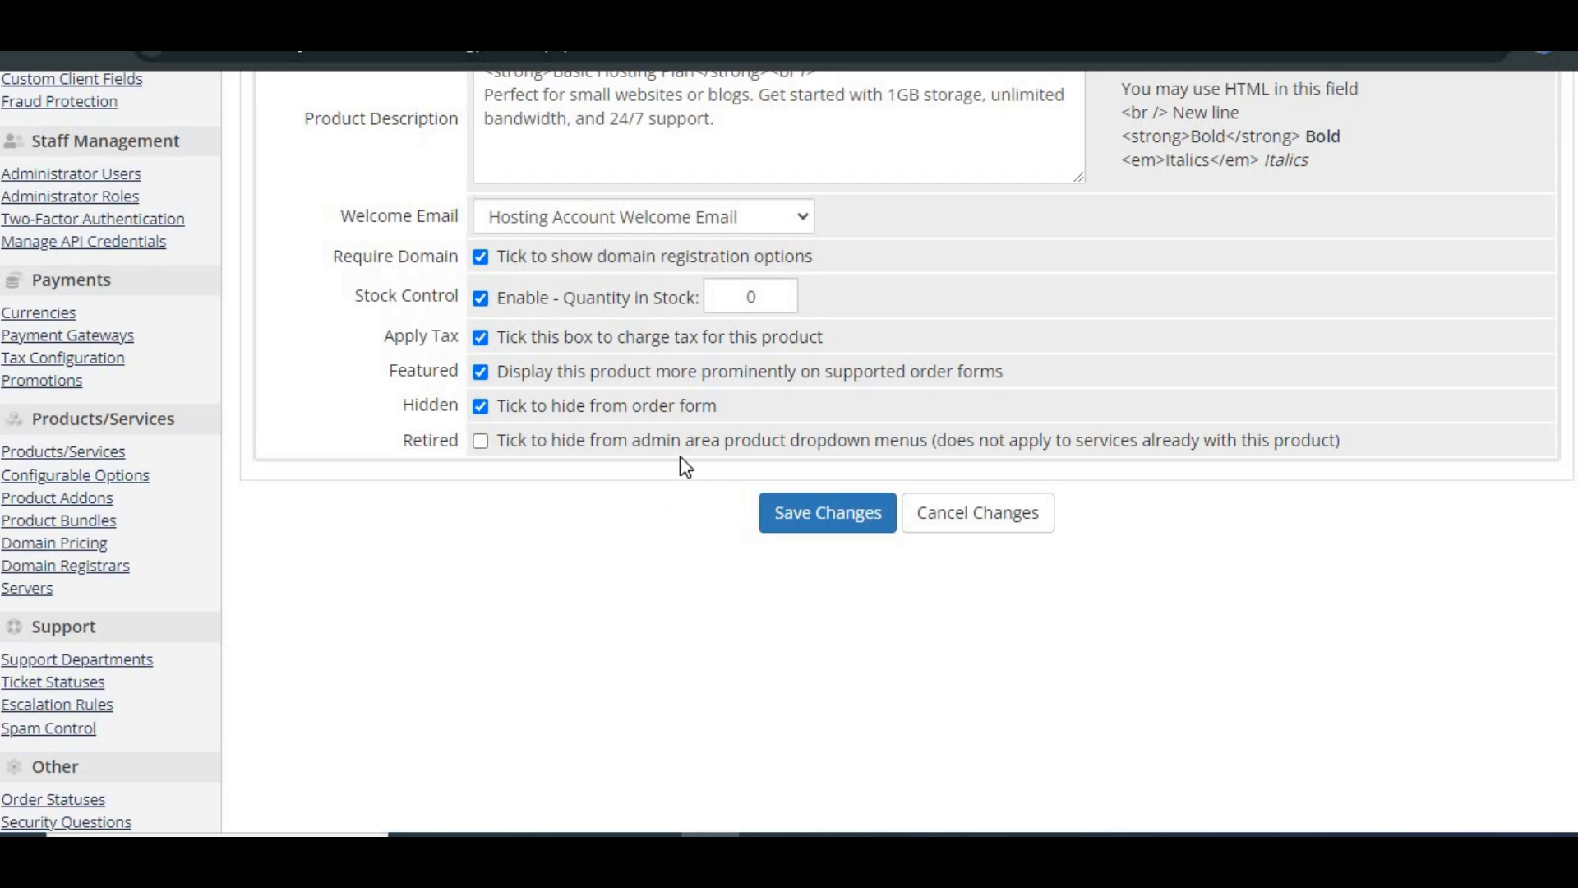
{"action": "left_click", "coordinate": [814, 516]}
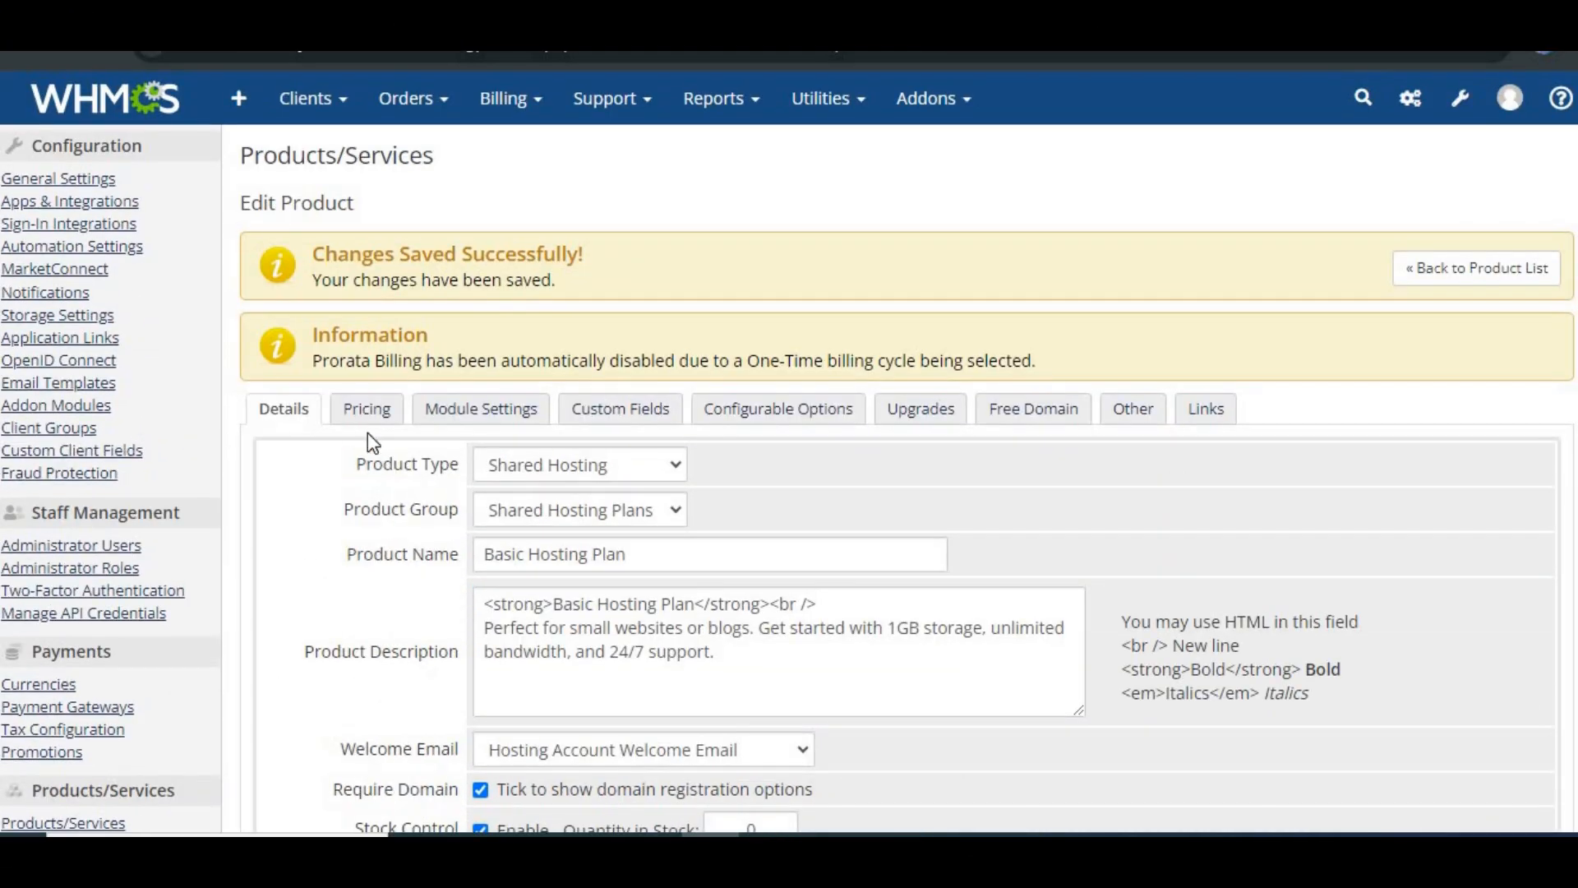
Step: Set recurring pricing with a 3.00 USD setup fee and a 3.00 USD monthly price
{"action": "left_click", "coordinate": [366, 174]}
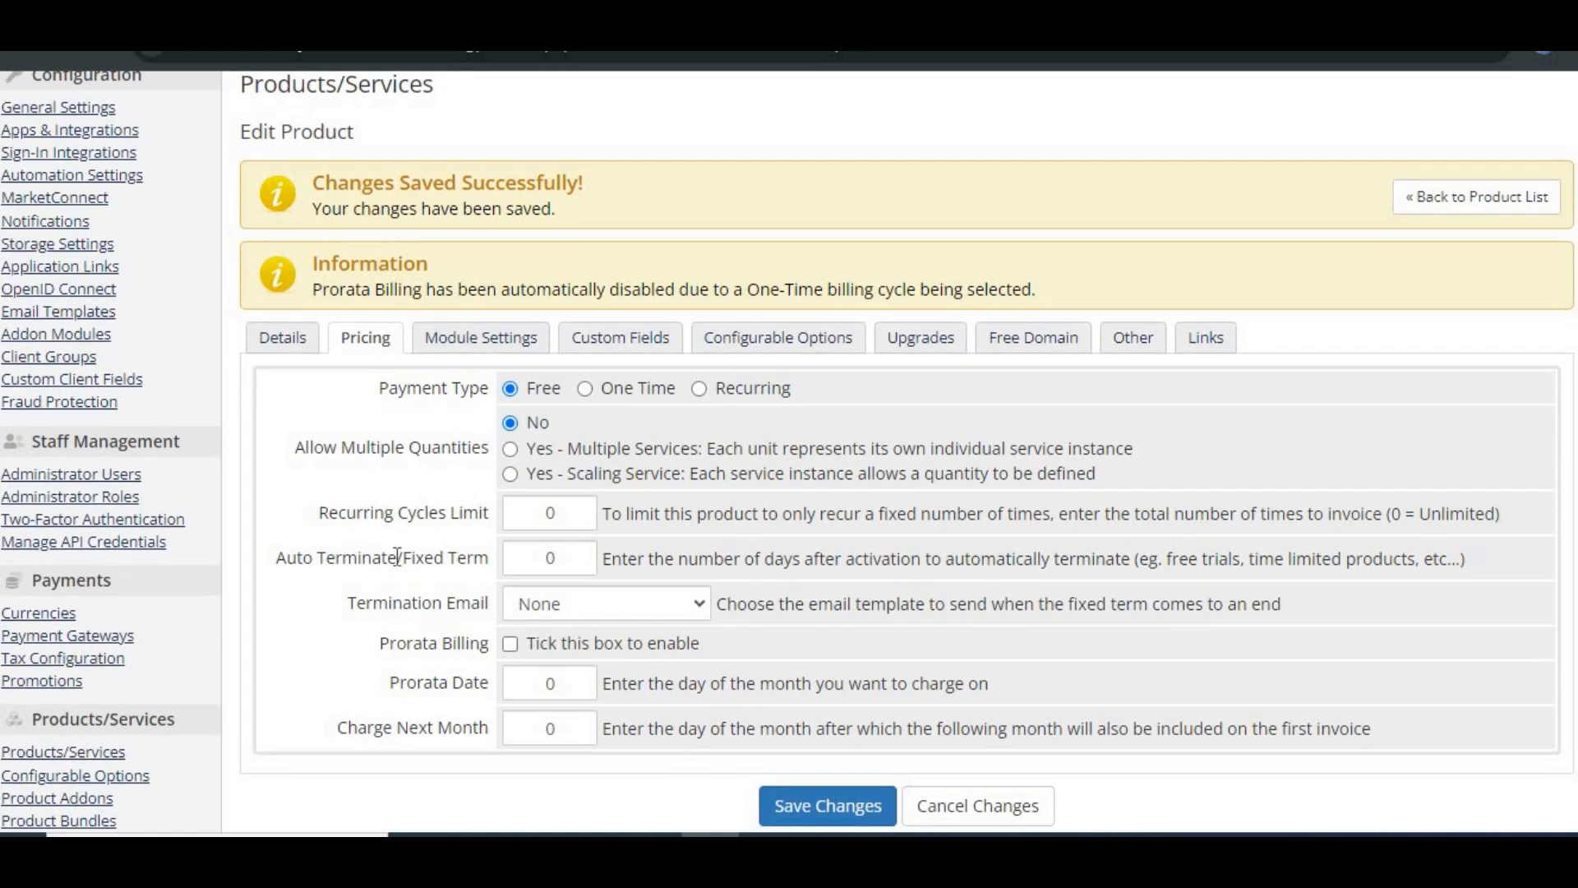
{"action": "left_click", "coordinate": [584, 388]}
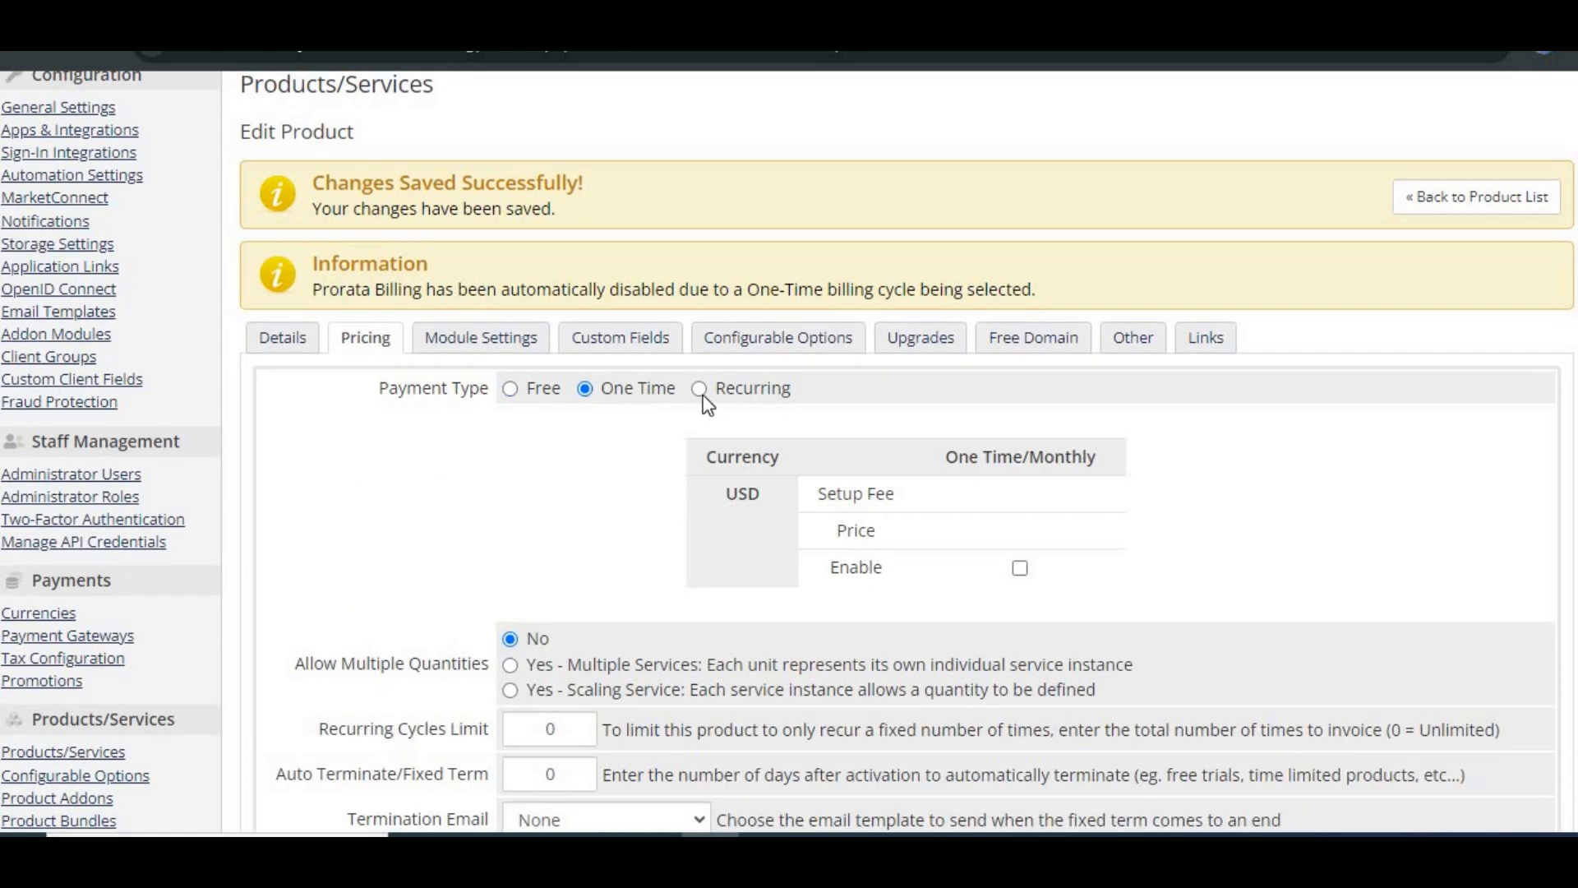
{"action": "left_click", "coordinate": [1023, 568]}
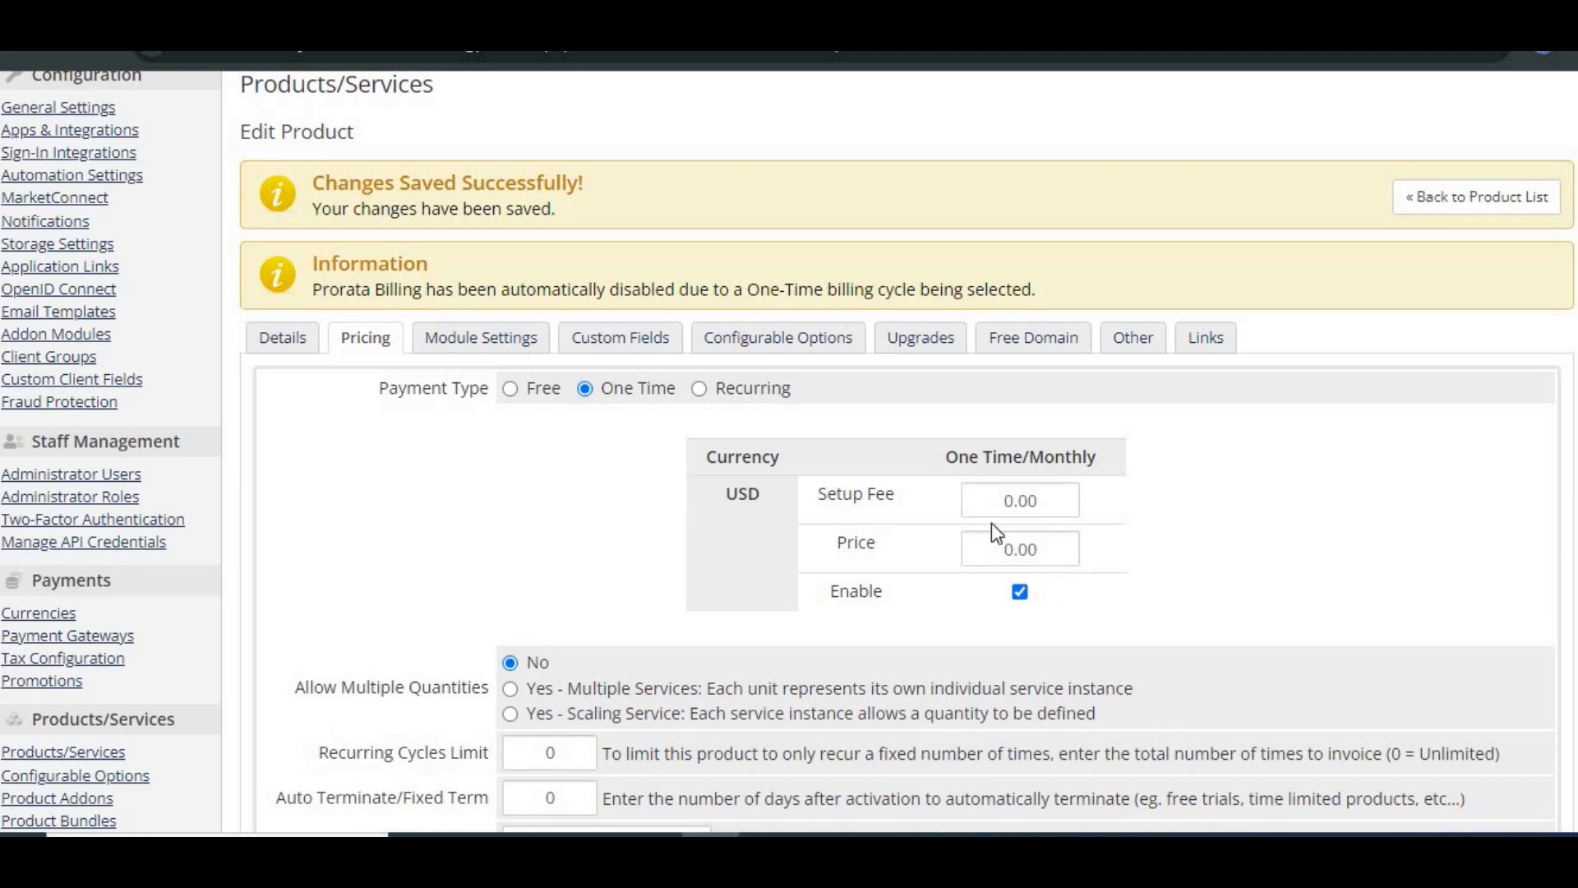
{"action": "left_click", "coordinate": [698, 388]}
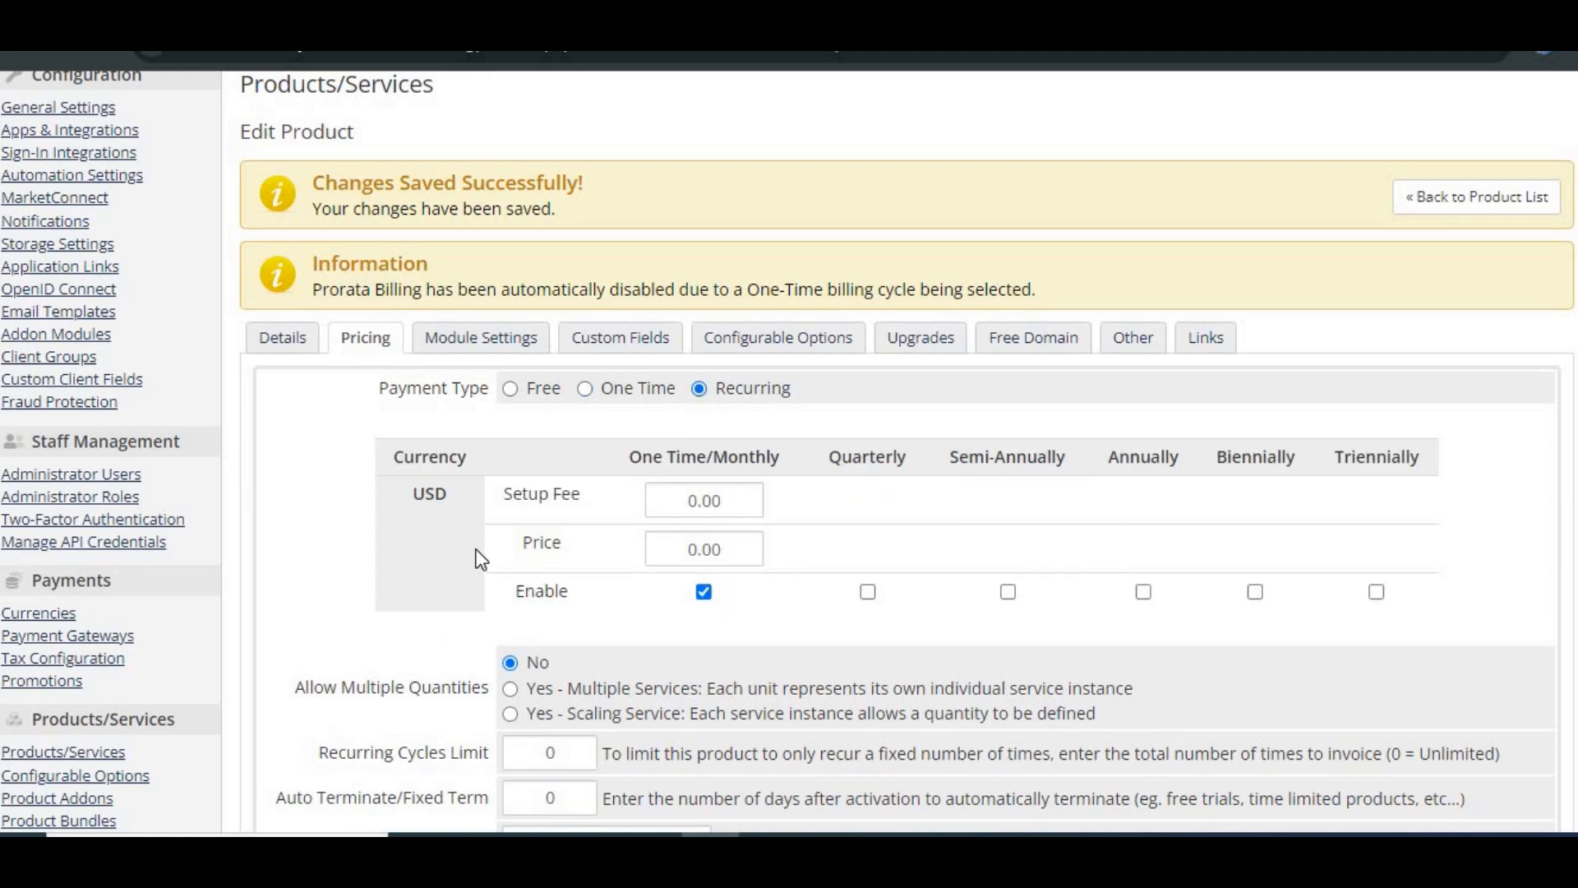
{"action": "left_click", "coordinate": [736, 493]}
{"action": "type", "text": "3."}
{"action": "left_click", "coordinate": [698, 549]}
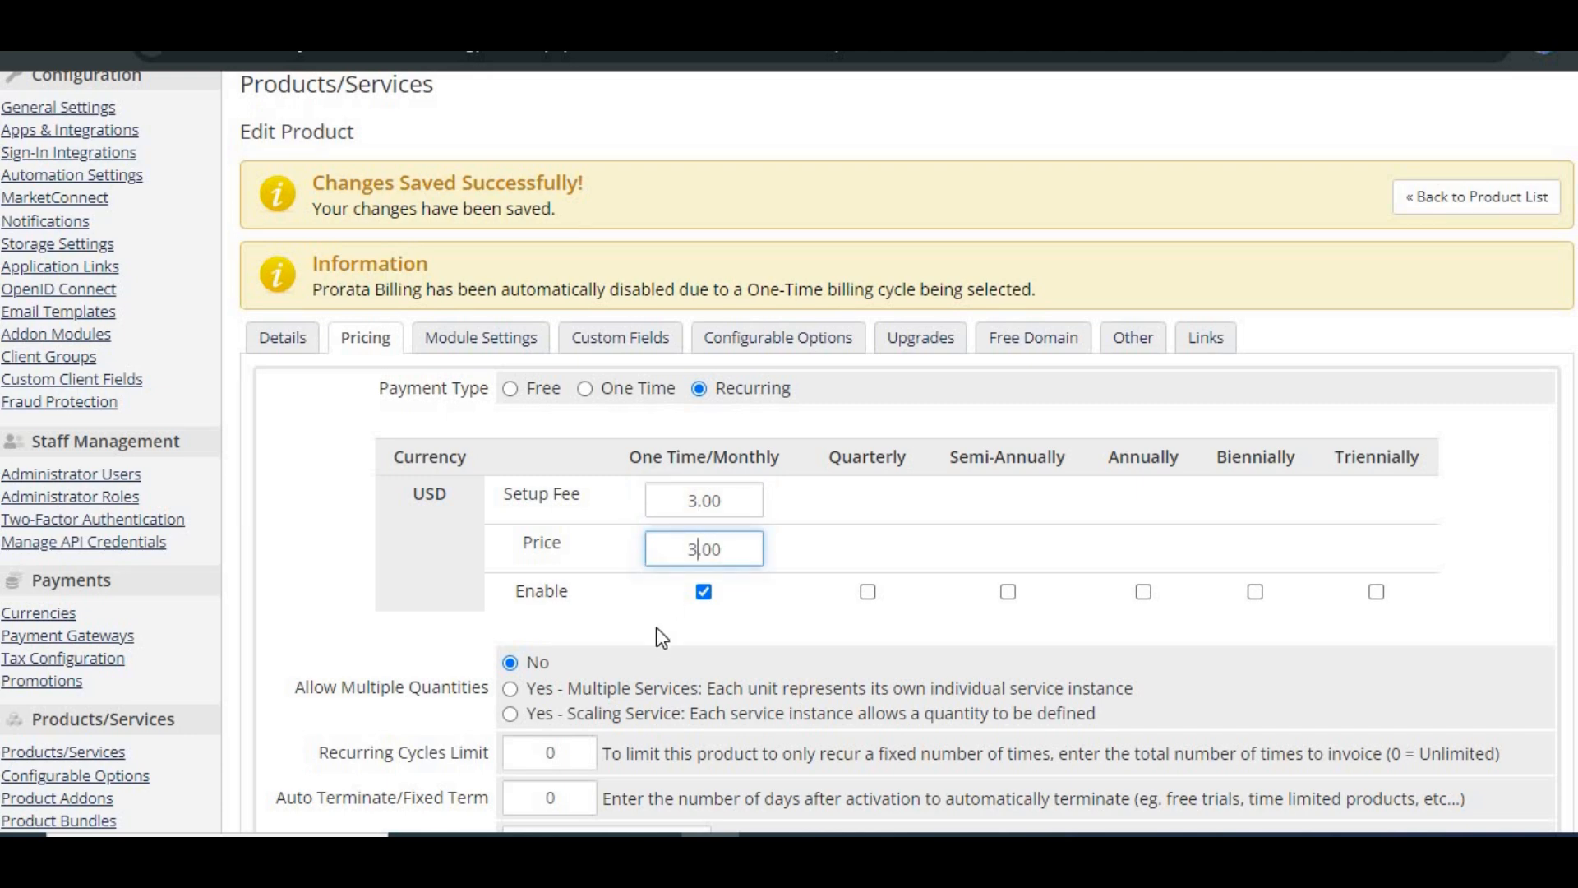
{"action": "scroll", "coordinate": [663, 637], "scroll_direction": "down", "scroll_amount": 2}
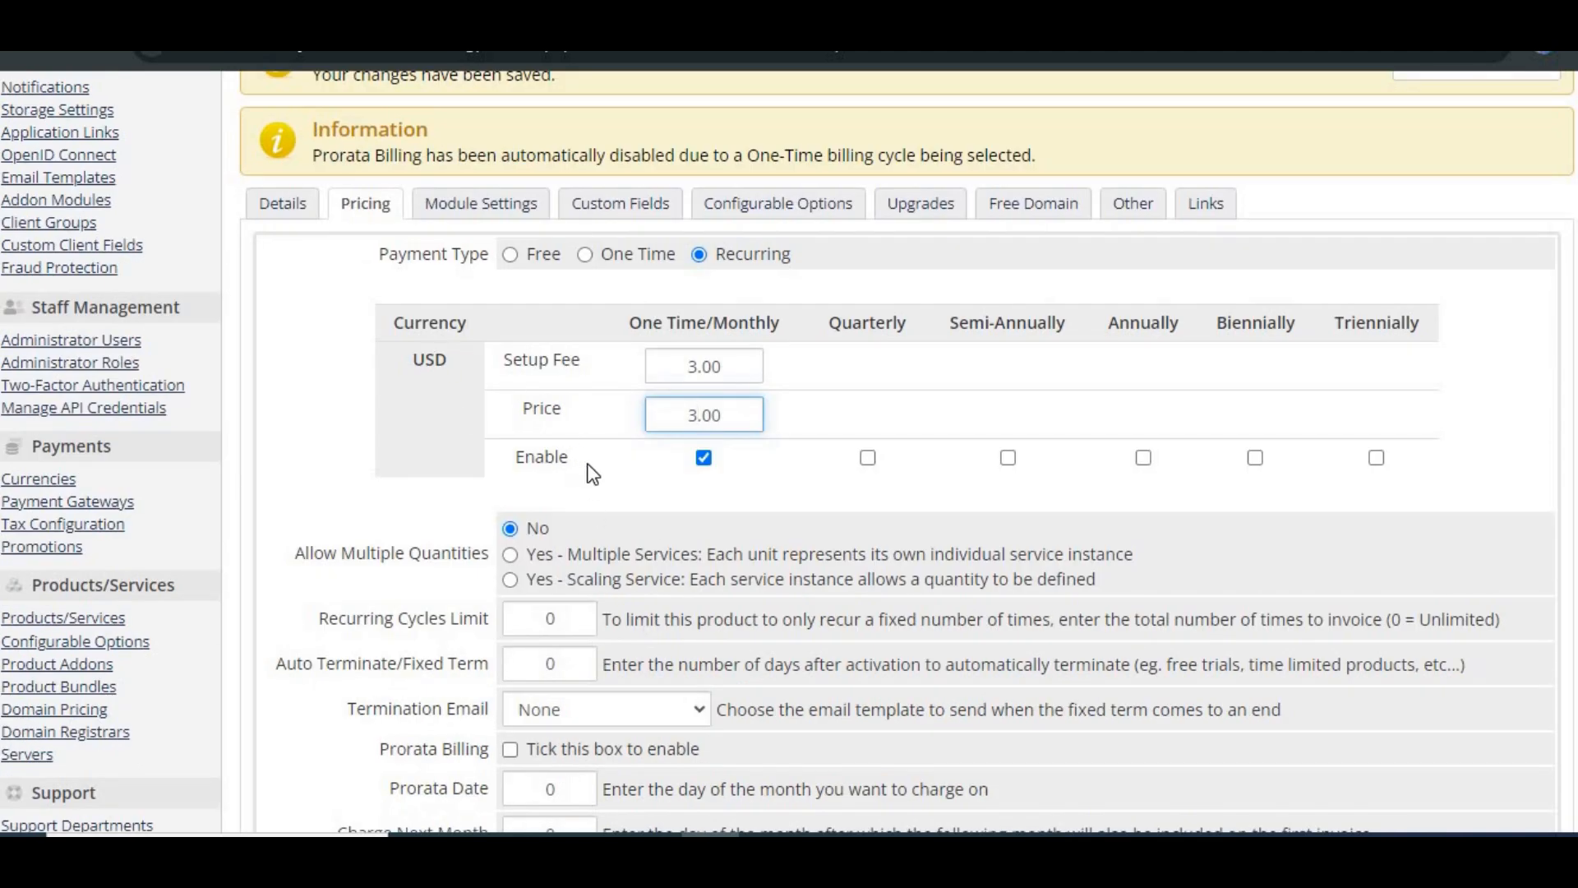
{"action": "scroll", "coordinate": [586, 474], "scroll_direction": "down", "scroll_amount": 2}
{"action": "left_click", "coordinate": [870, 362]}
{"action": "left_click", "coordinate": [1028, 363]}
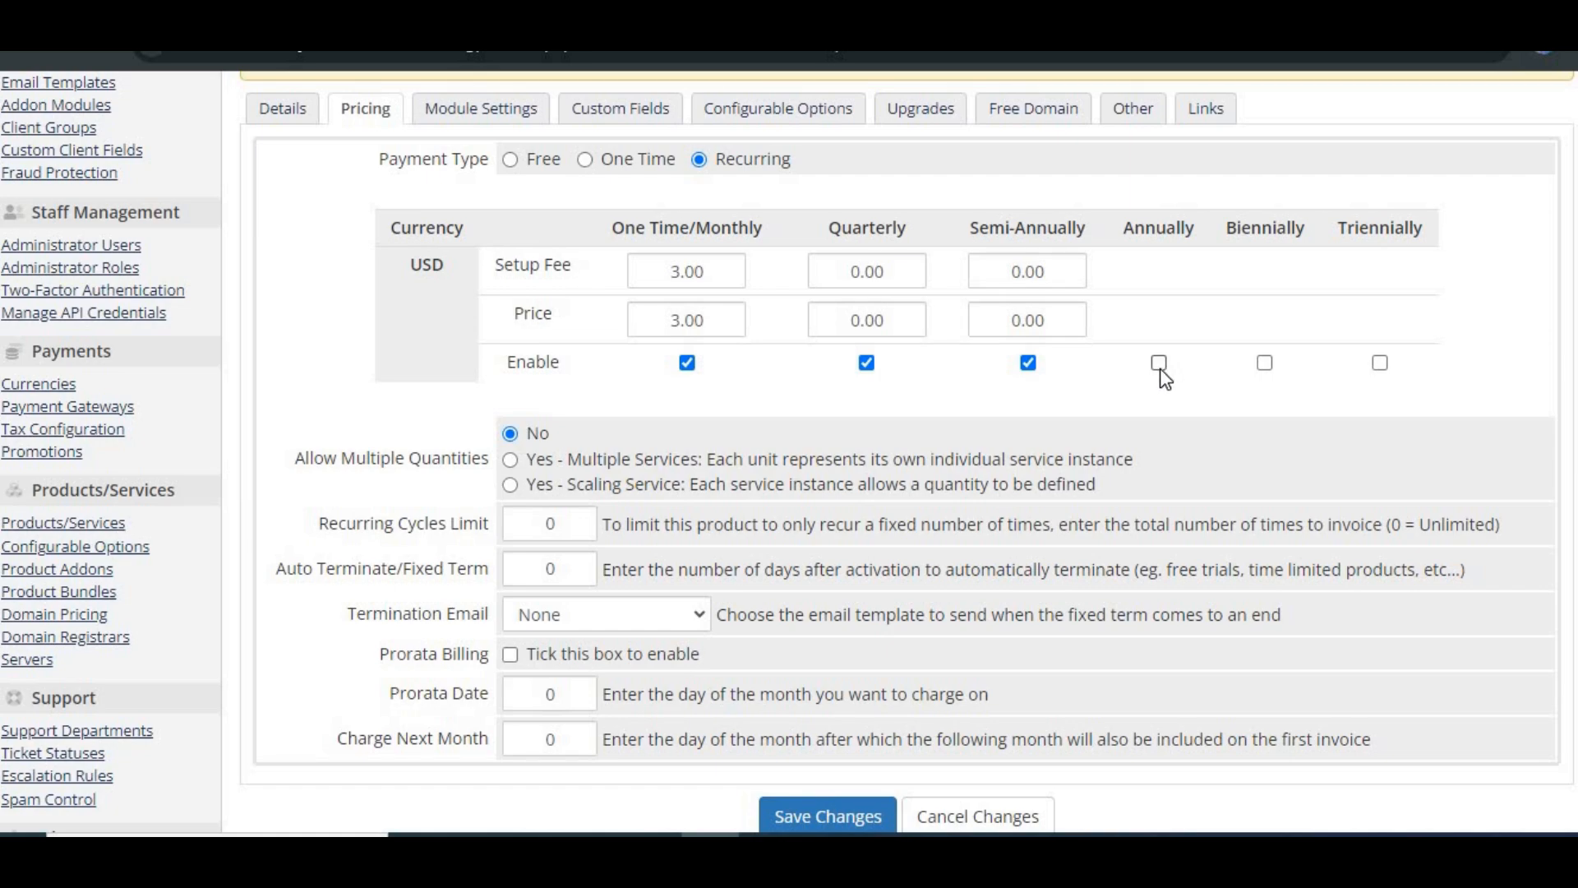
{"action": "left_click", "coordinate": [1159, 362]}
{"action": "left_click", "coordinate": [1265, 363]}
{"action": "left_click", "coordinate": [1264, 362]}
{"action": "left_click", "coordinate": [1158, 363]}
{"action": "left_click", "coordinate": [1028, 362]}
{"action": "left_click", "coordinate": [867, 363]}
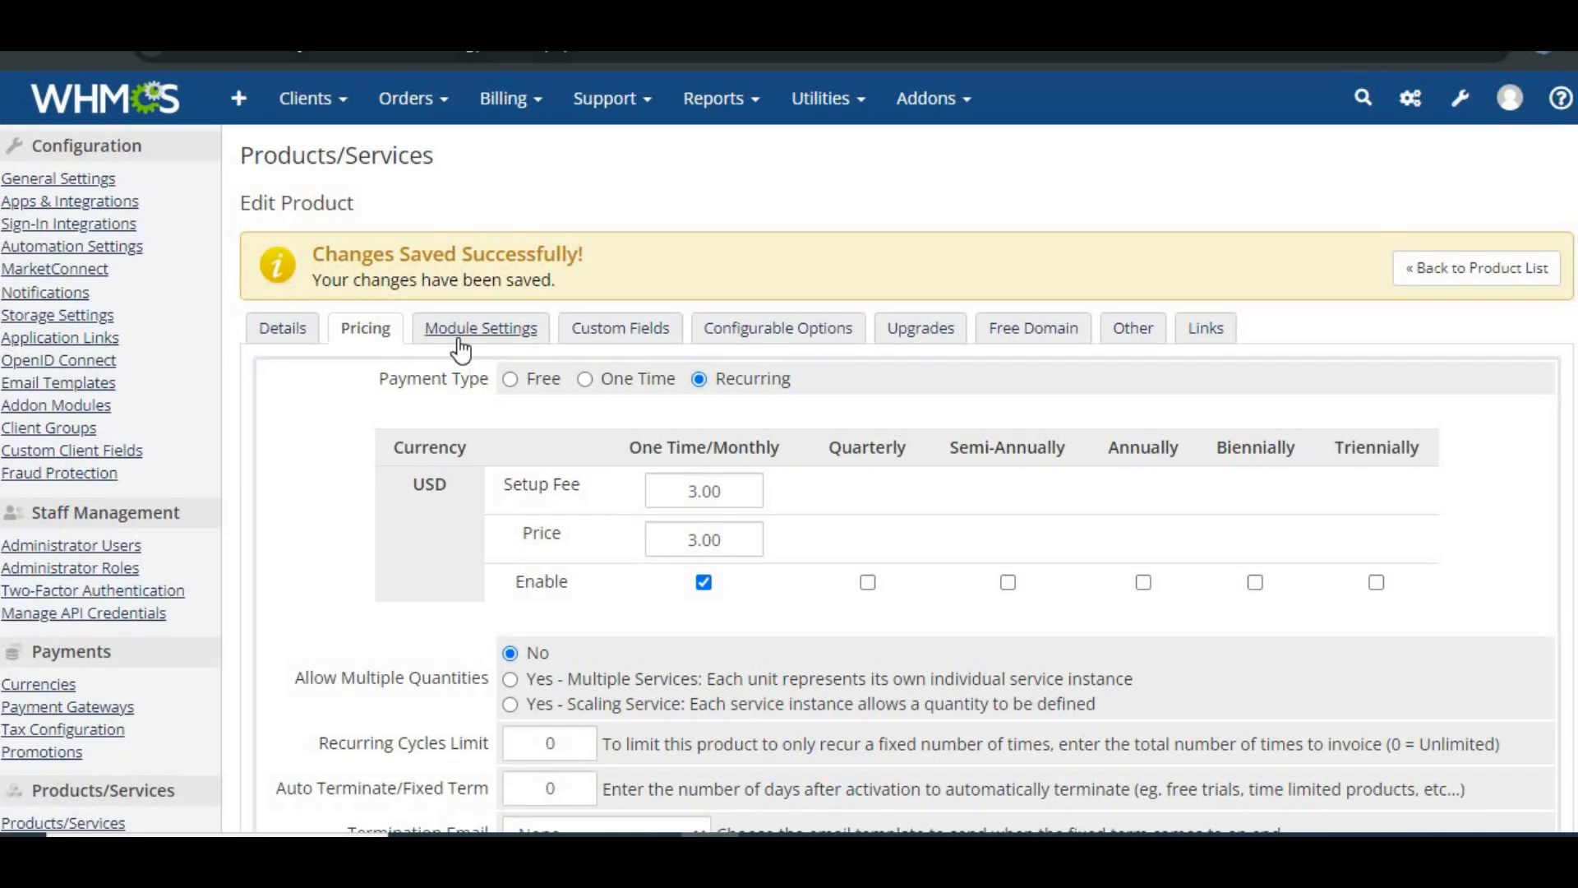
Step: Review the product's cPanel module settings, including the WHM package name and setup options
{"action": "left_click", "coordinate": [458, 338]}
{"action": "scroll", "coordinate": [600, 564], "scroll_direction": "down", "scroll_amount": 1}
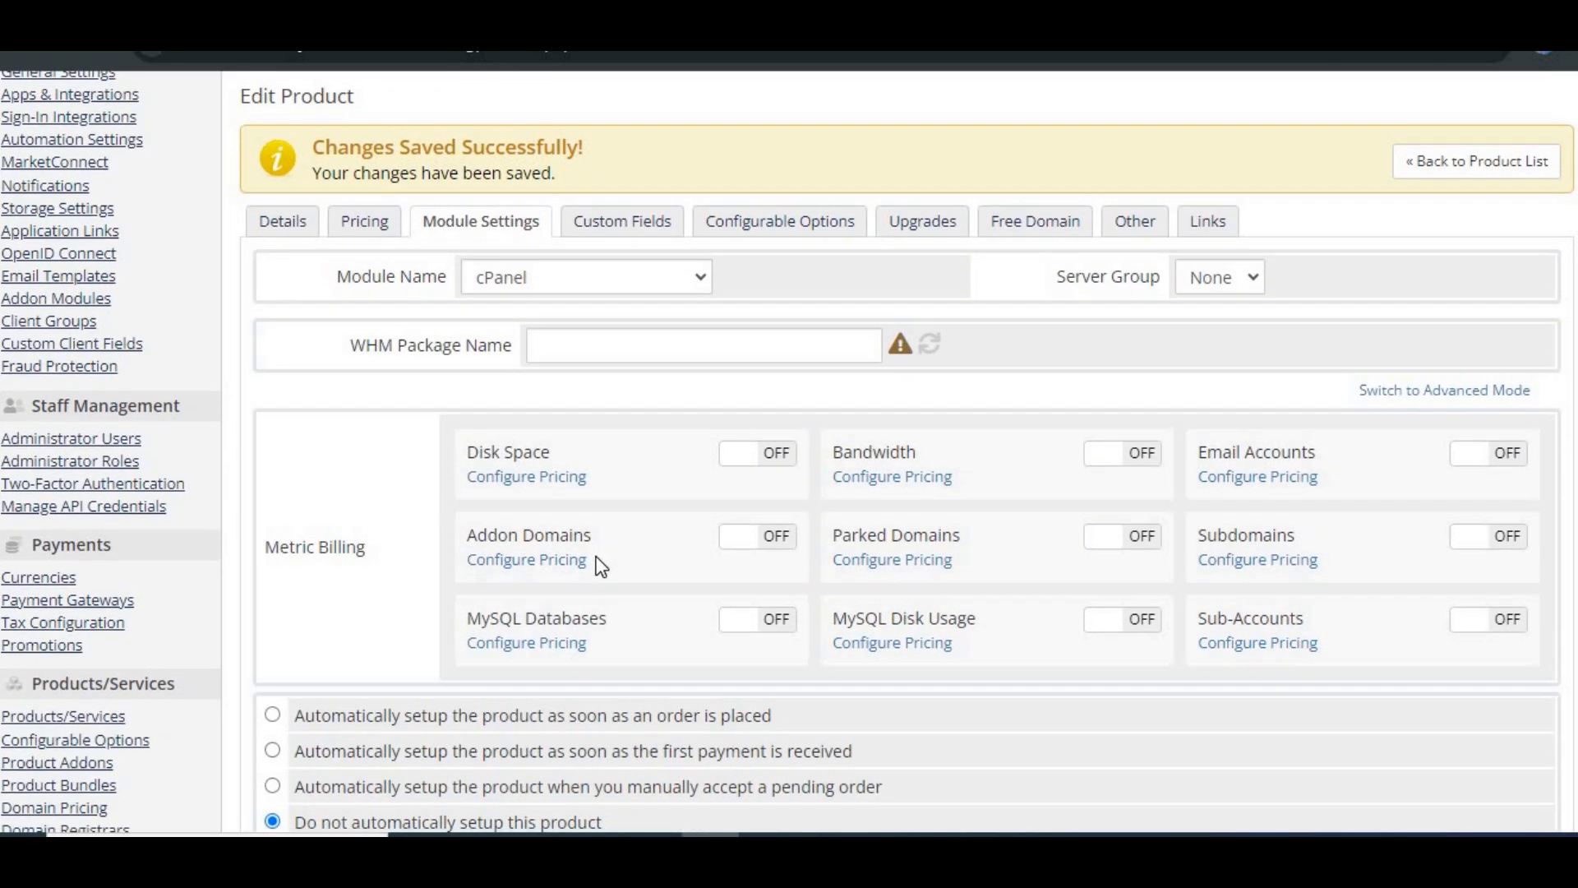
{"action": "scroll", "coordinate": [599, 564], "scroll_direction": "down", "scroll_amount": 1}
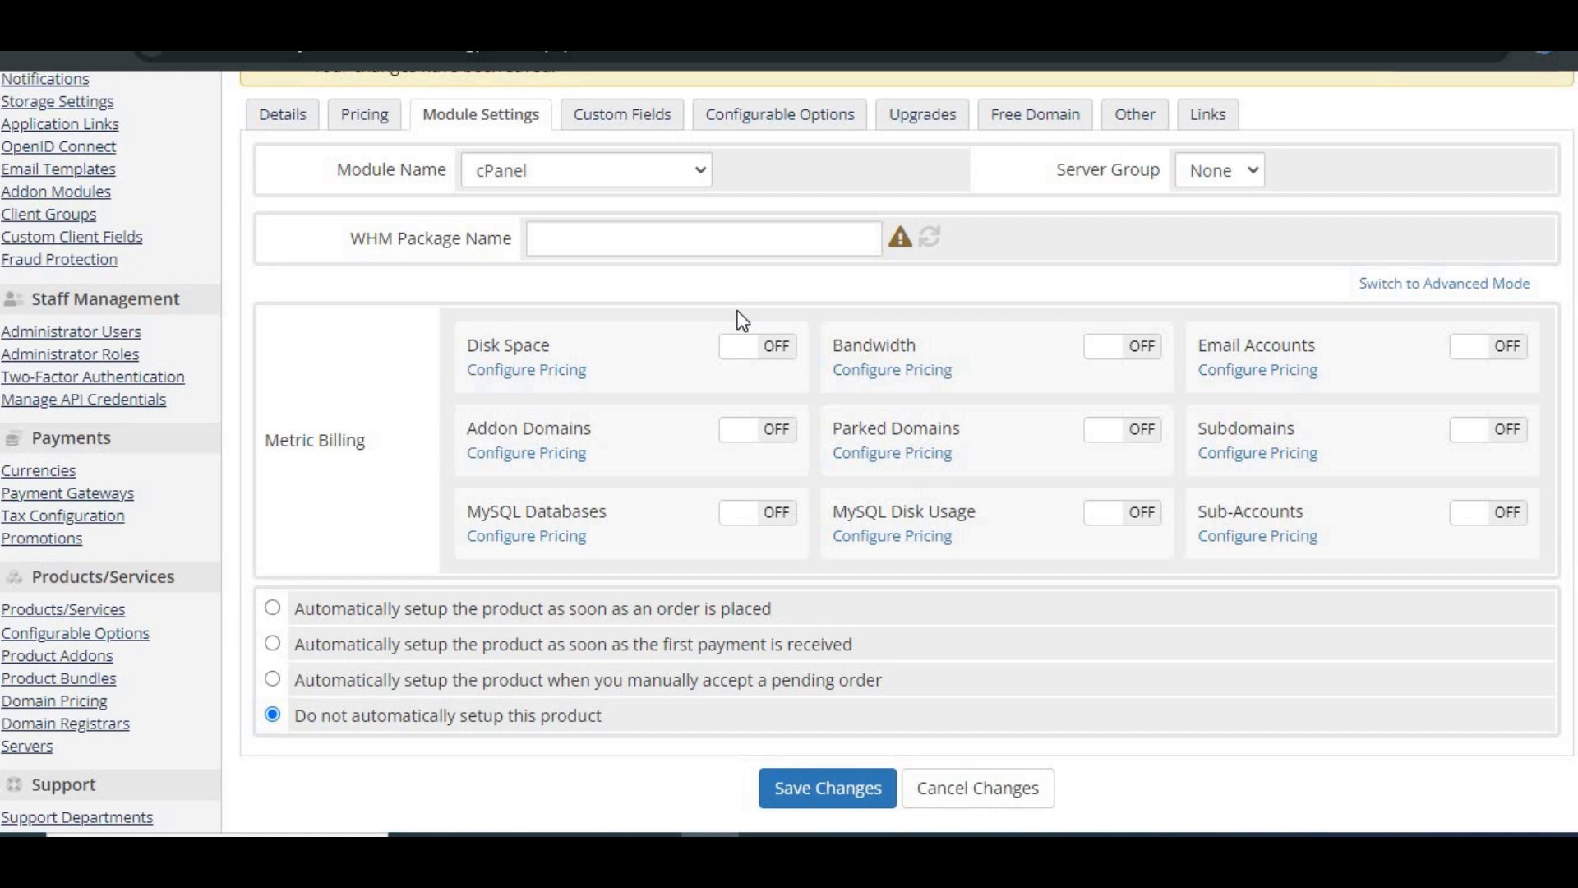
{"action": "left_click", "coordinate": [724, 241]}
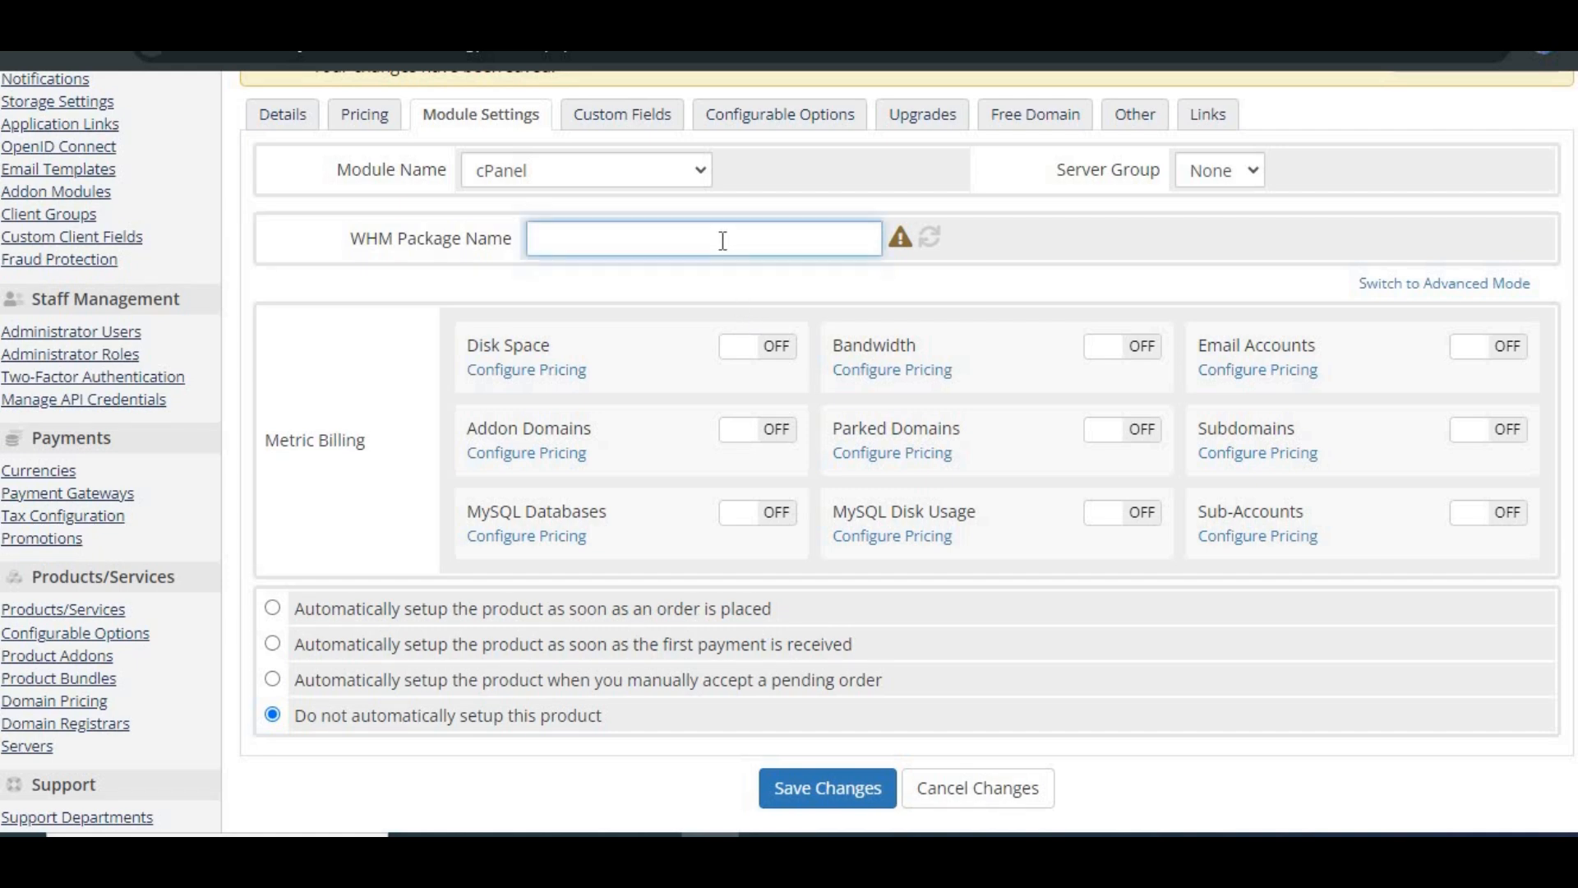
{"action": "mouse_move", "coordinate": [910, 238]}
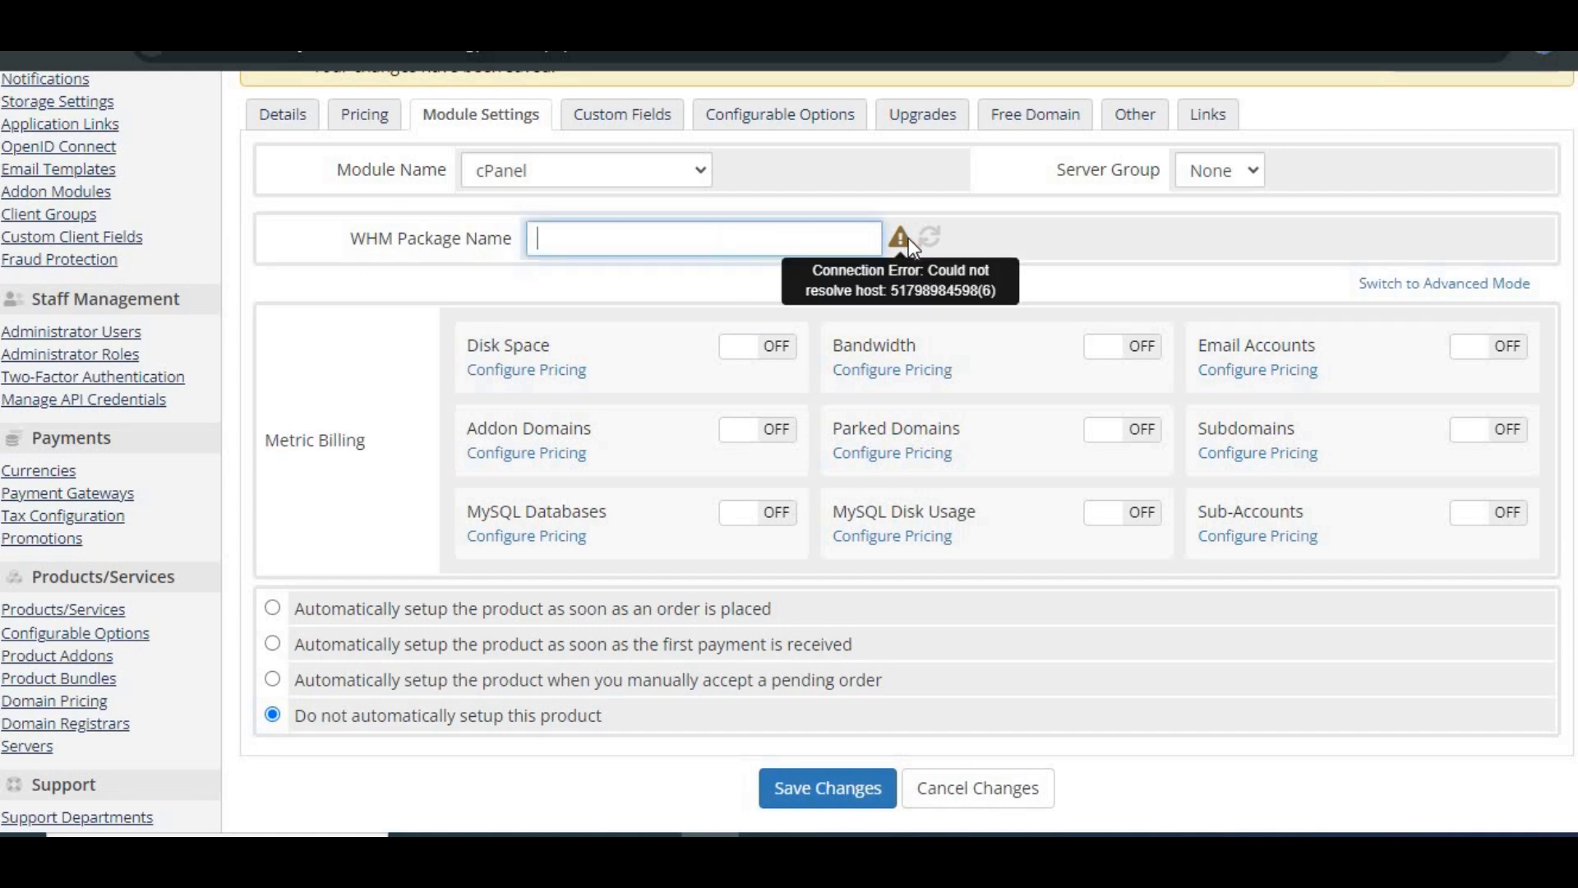
{"action": "scroll", "coordinate": [707, 569], "scroll_direction": "down", "scroll_amount": 3}
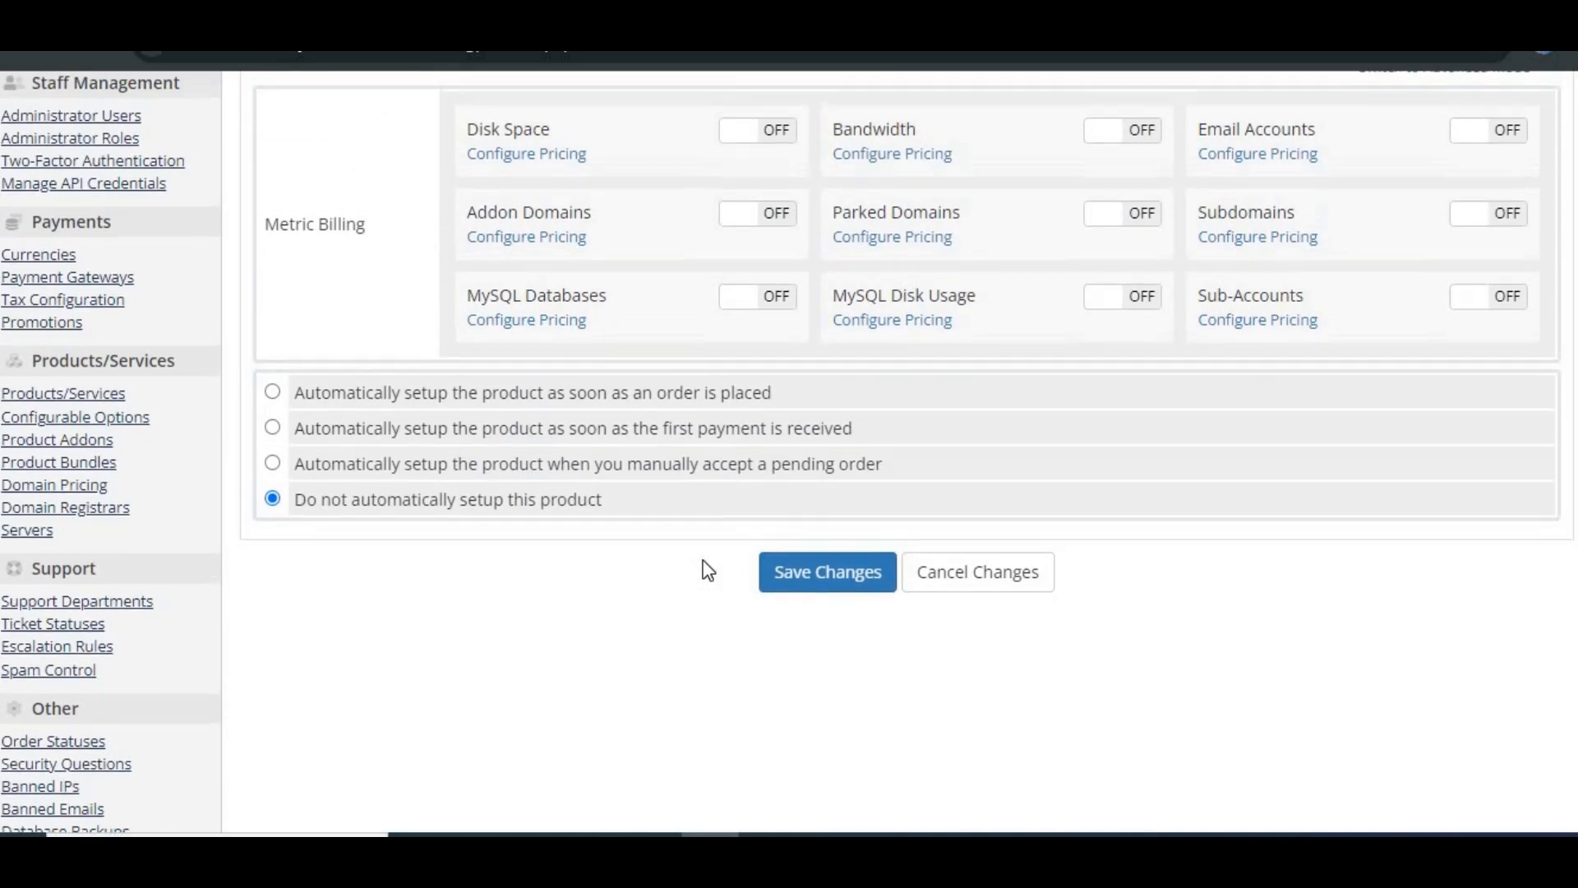
{"action": "scroll", "coordinate": [707, 569], "scroll_direction": "up", "scroll_amount": 2}
{"action": "scroll", "coordinate": [707, 567], "scroll_direction": "up", "scroll_amount": 3}
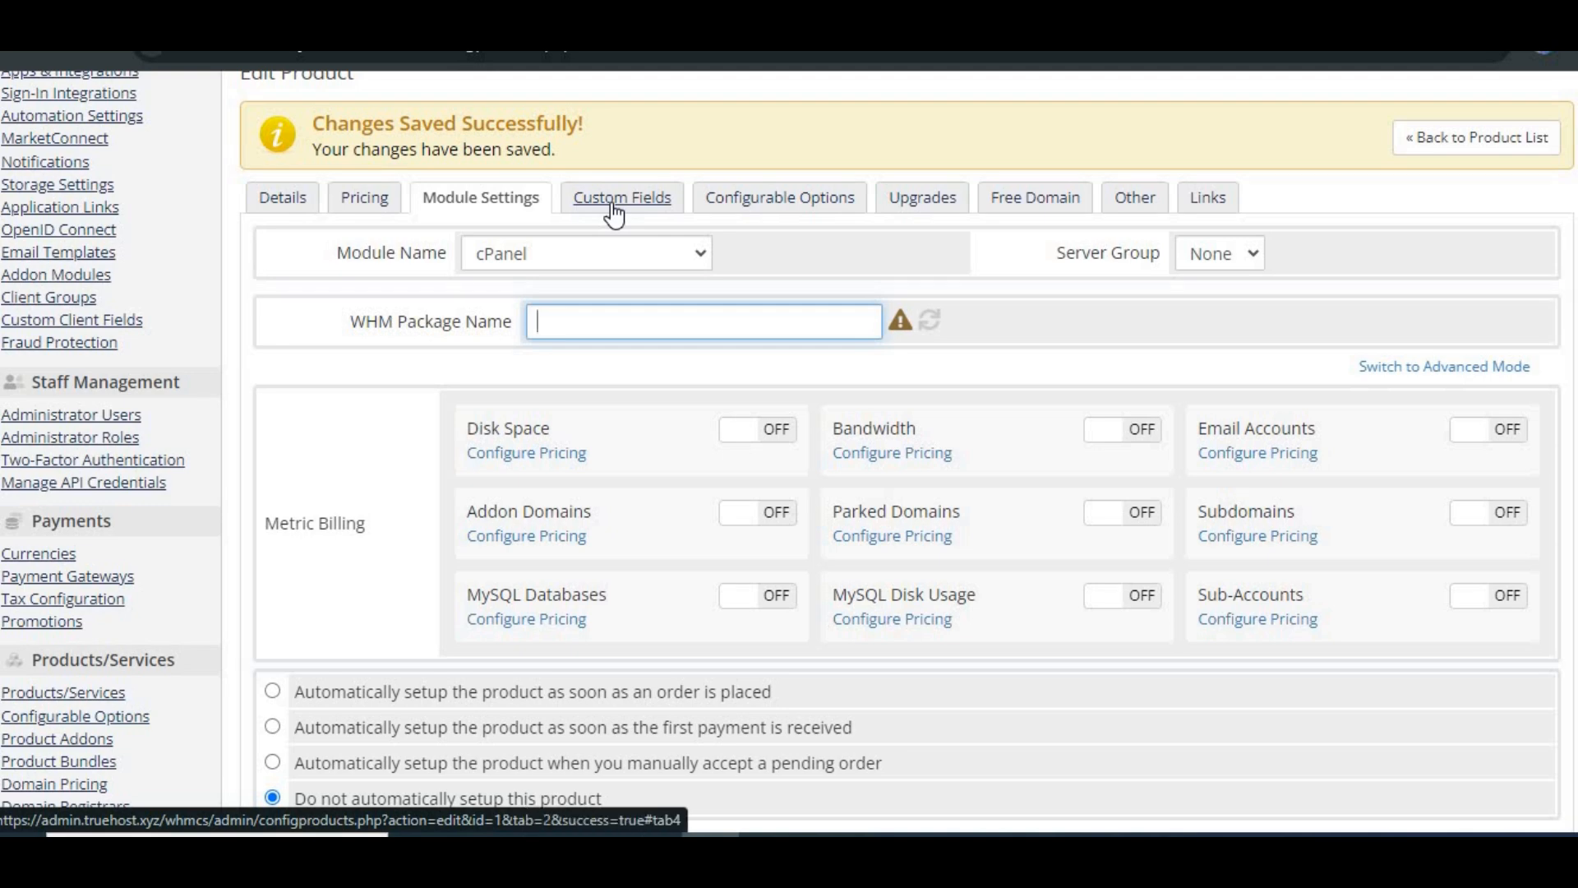
Step: Browse the product's Custom Fields, Configurable Options, Upgrades, and Free Domain settings
{"action": "left_click", "coordinate": [614, 215]}
{"action": "scroll", "coordinate": [707, 569], "scroll_direction": "up", "scroll_amount": 2}
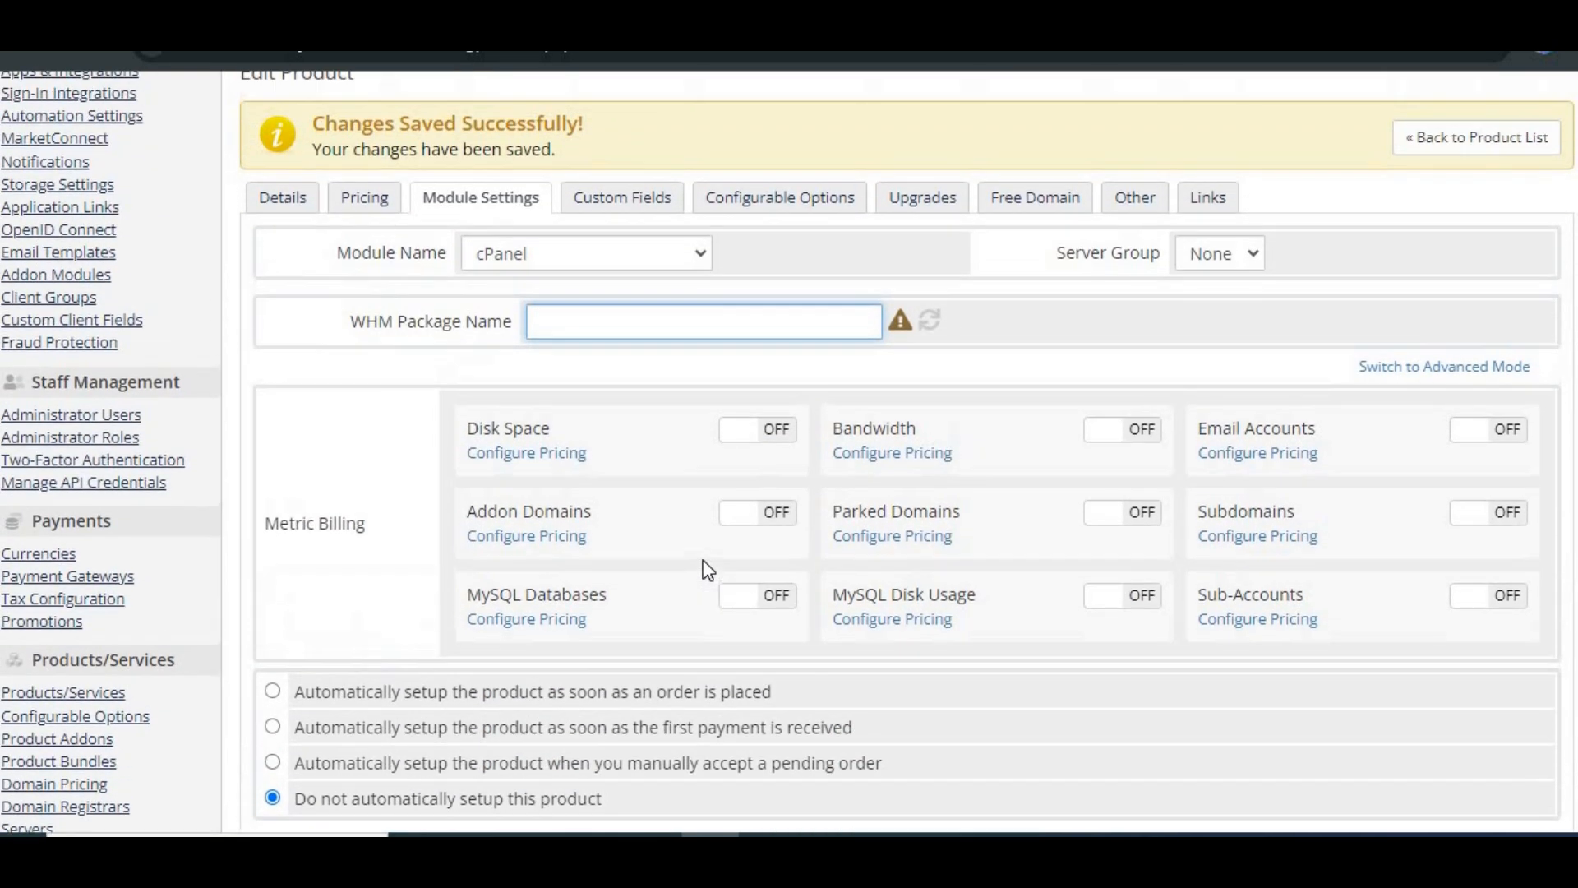
{"action": "left_click", "coordinate": [613, 204]}
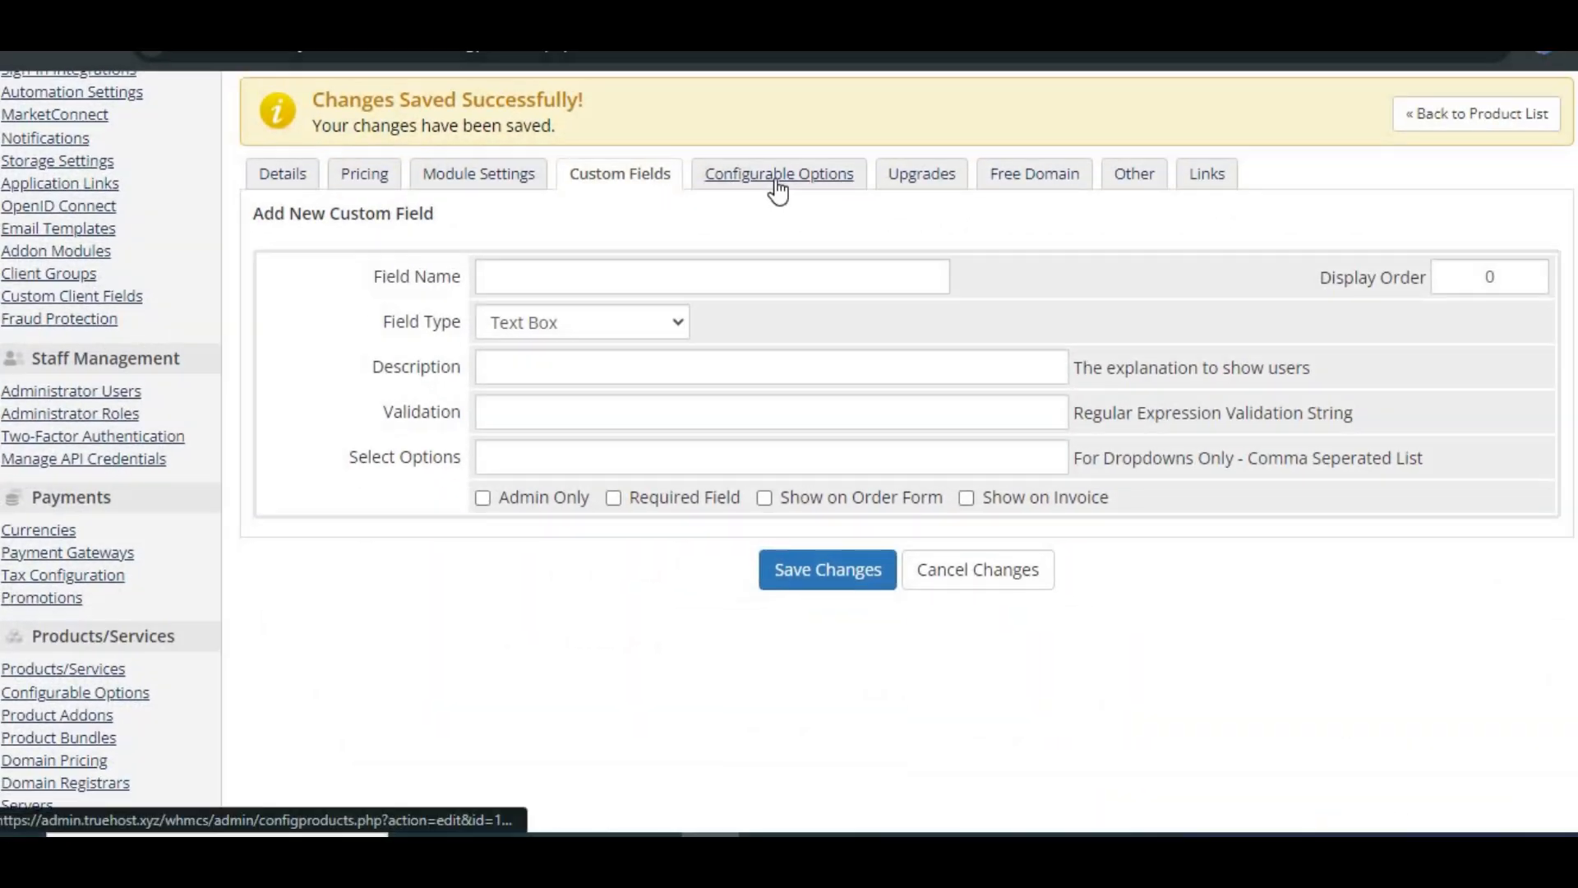
{"action": "left_click", "coordinate": [778, 177]}
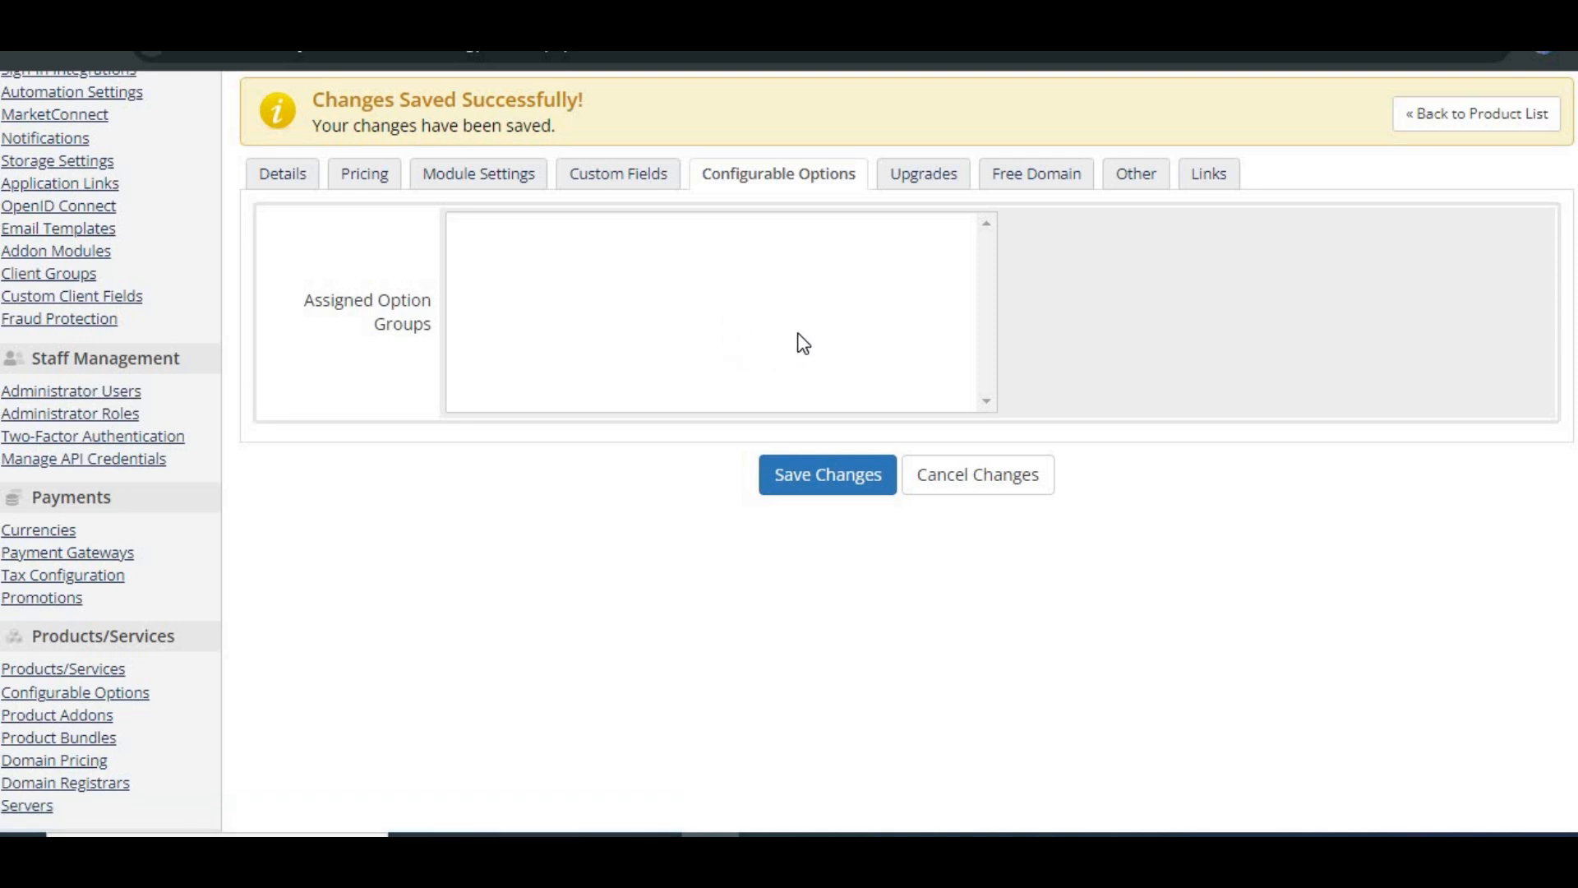
{"action": "left_click", "coordinate": [922, 179]}
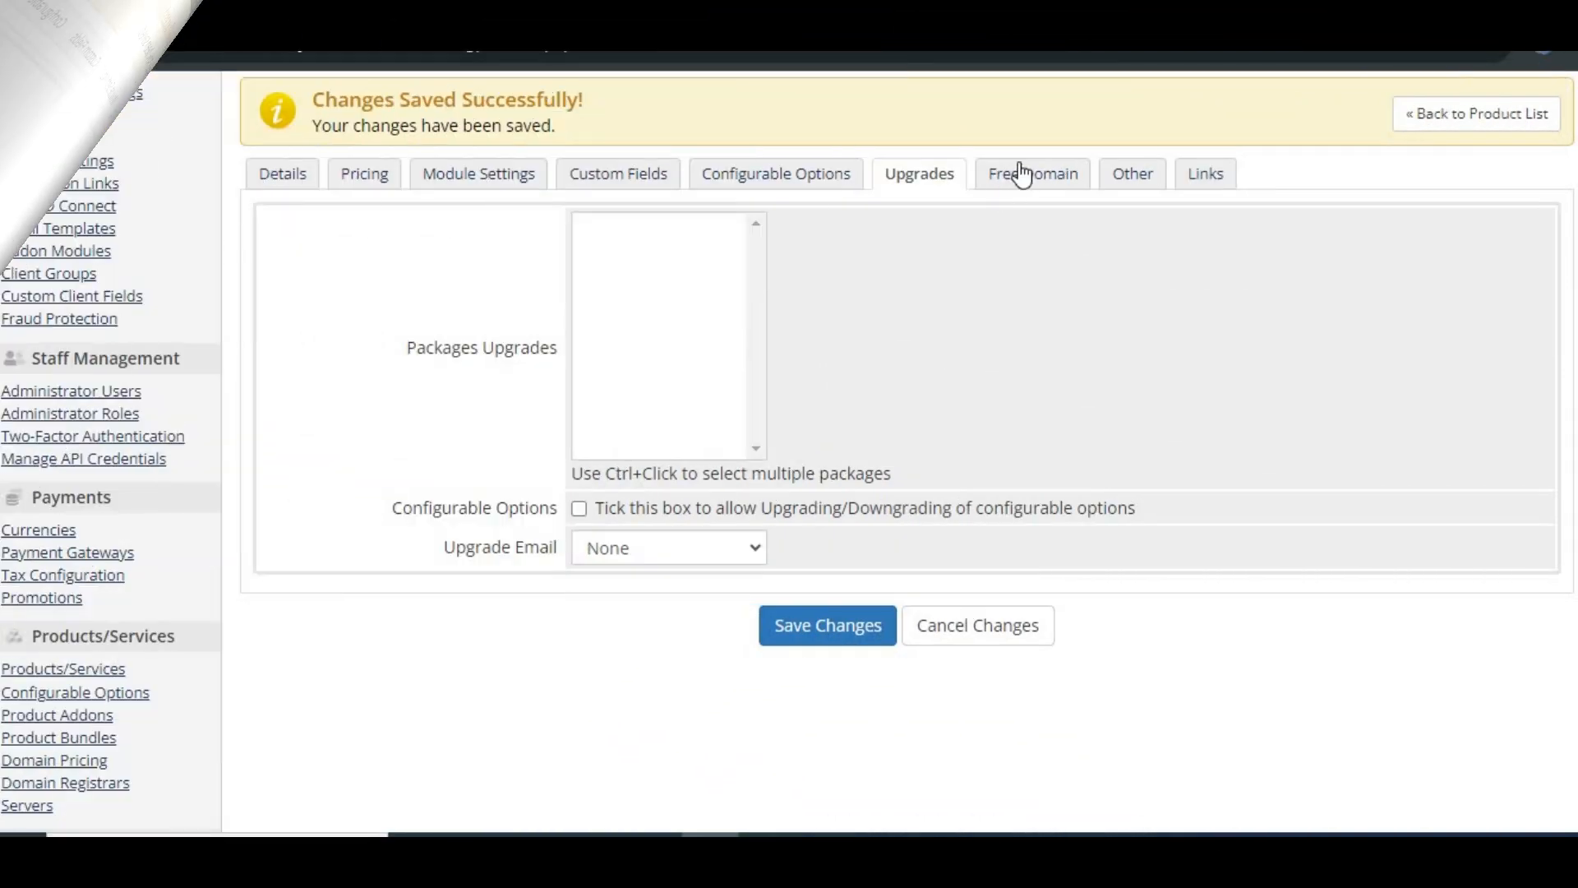
{"action": "left_click", "coordinate": [1023, 168]}
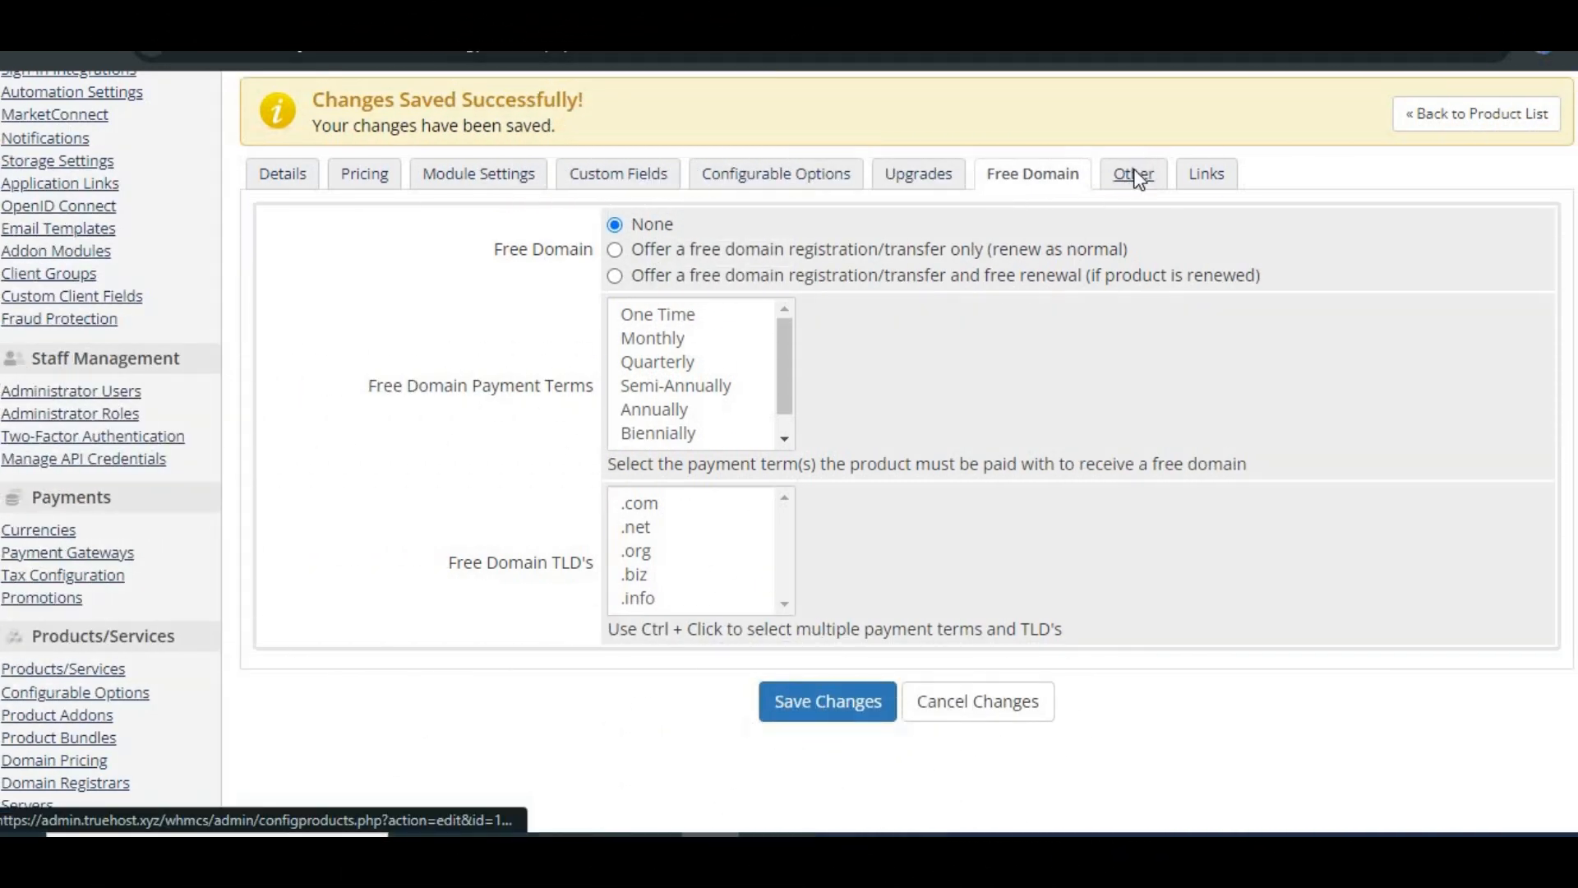
Step: Review the product's Other and Links settings, then save the product
{"action": "left_click", "coordinate": [1138, 179]}
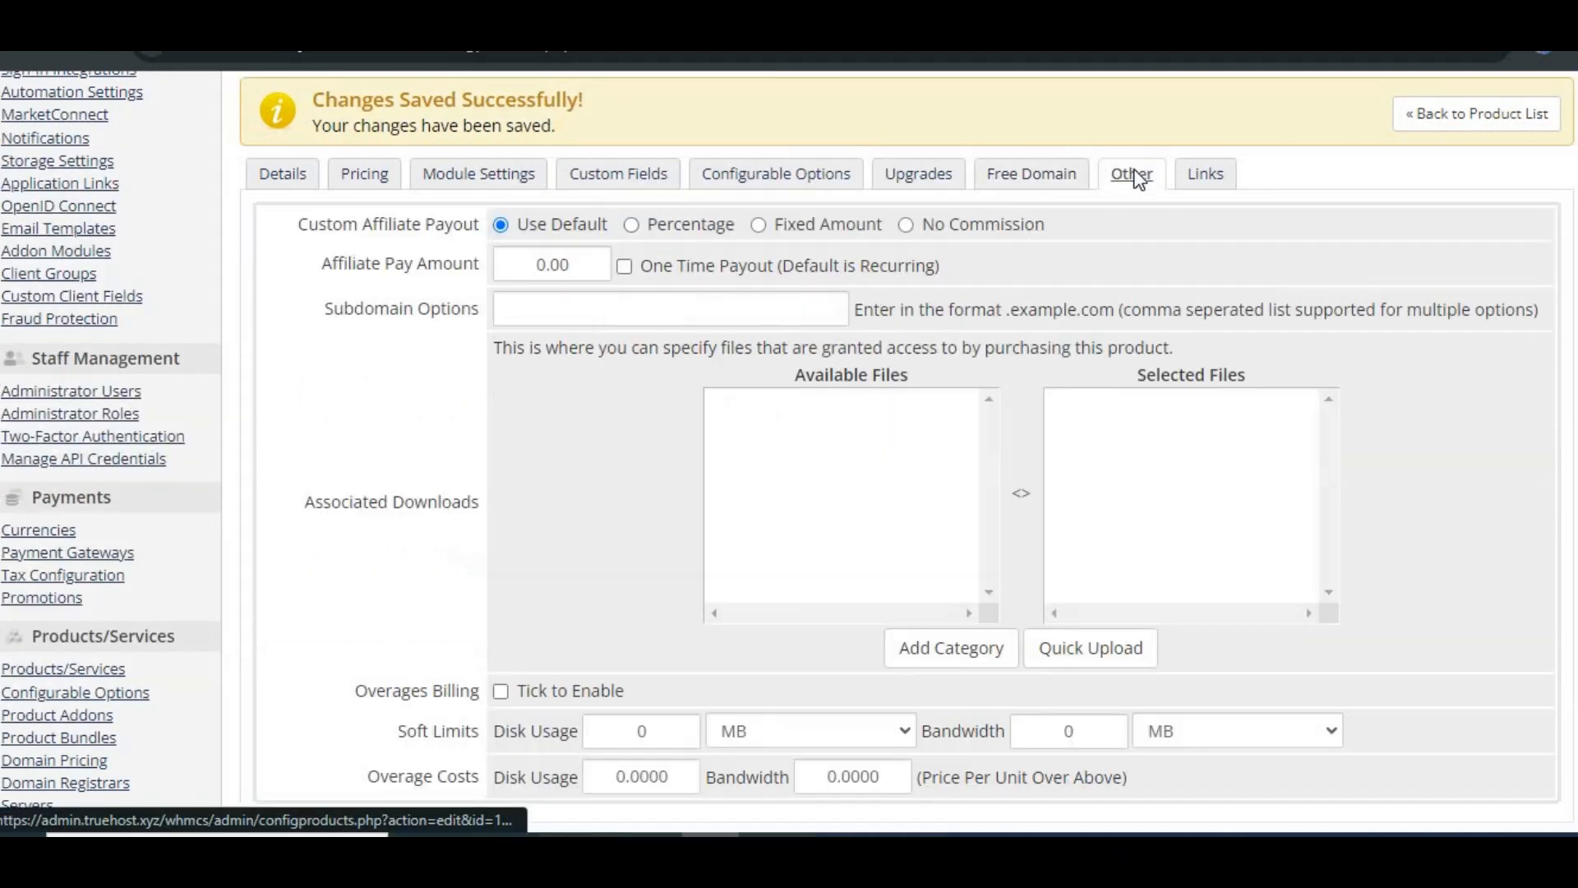
{"action": "scroll", "coordinate": [1097, 411], "scroll_direction": "down", "scroll_amount": 1}
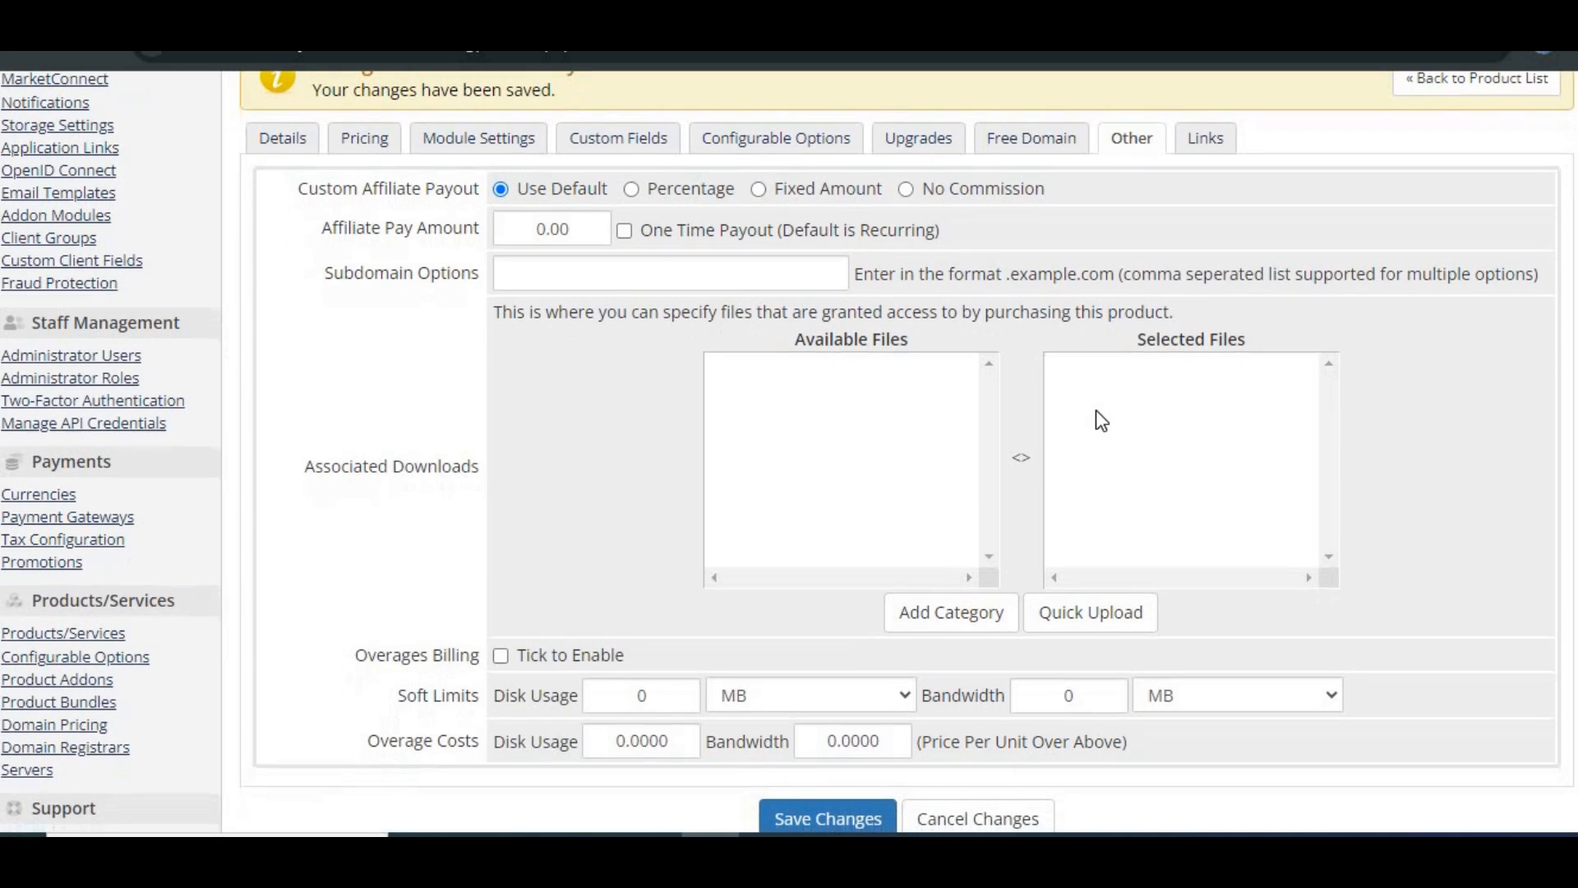
{"action": "scroll", "coordinate": [1097, 411], "scroll_direction": "down", "scroll_amount": 2}
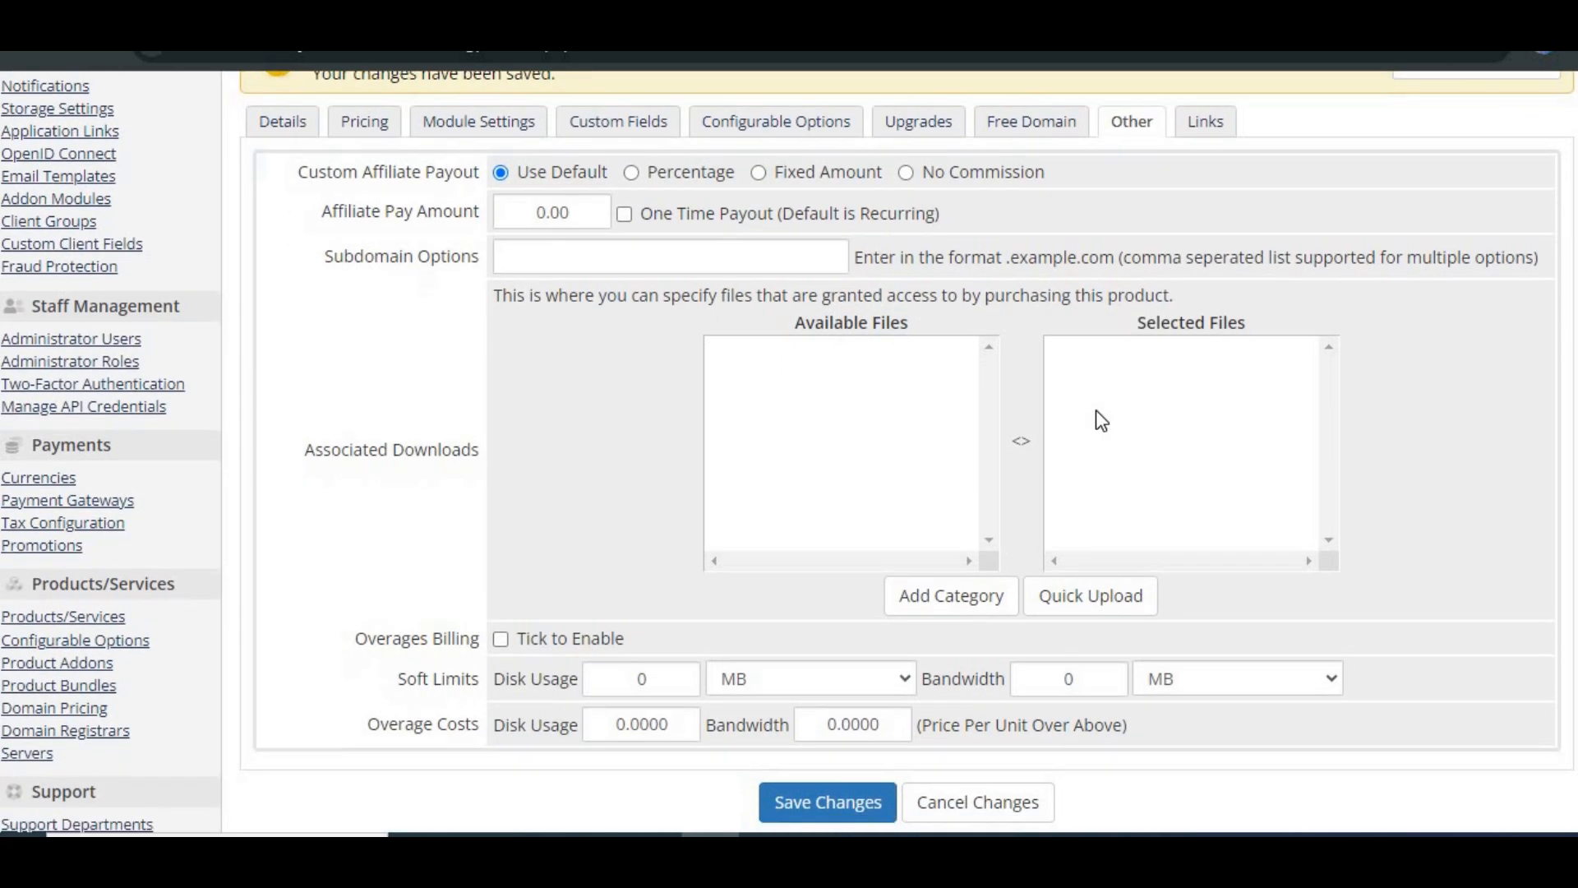
{"action": "scroll", "coordinate": [1097, 410], "scroll_direction": "down", "scroll_amount": 1}
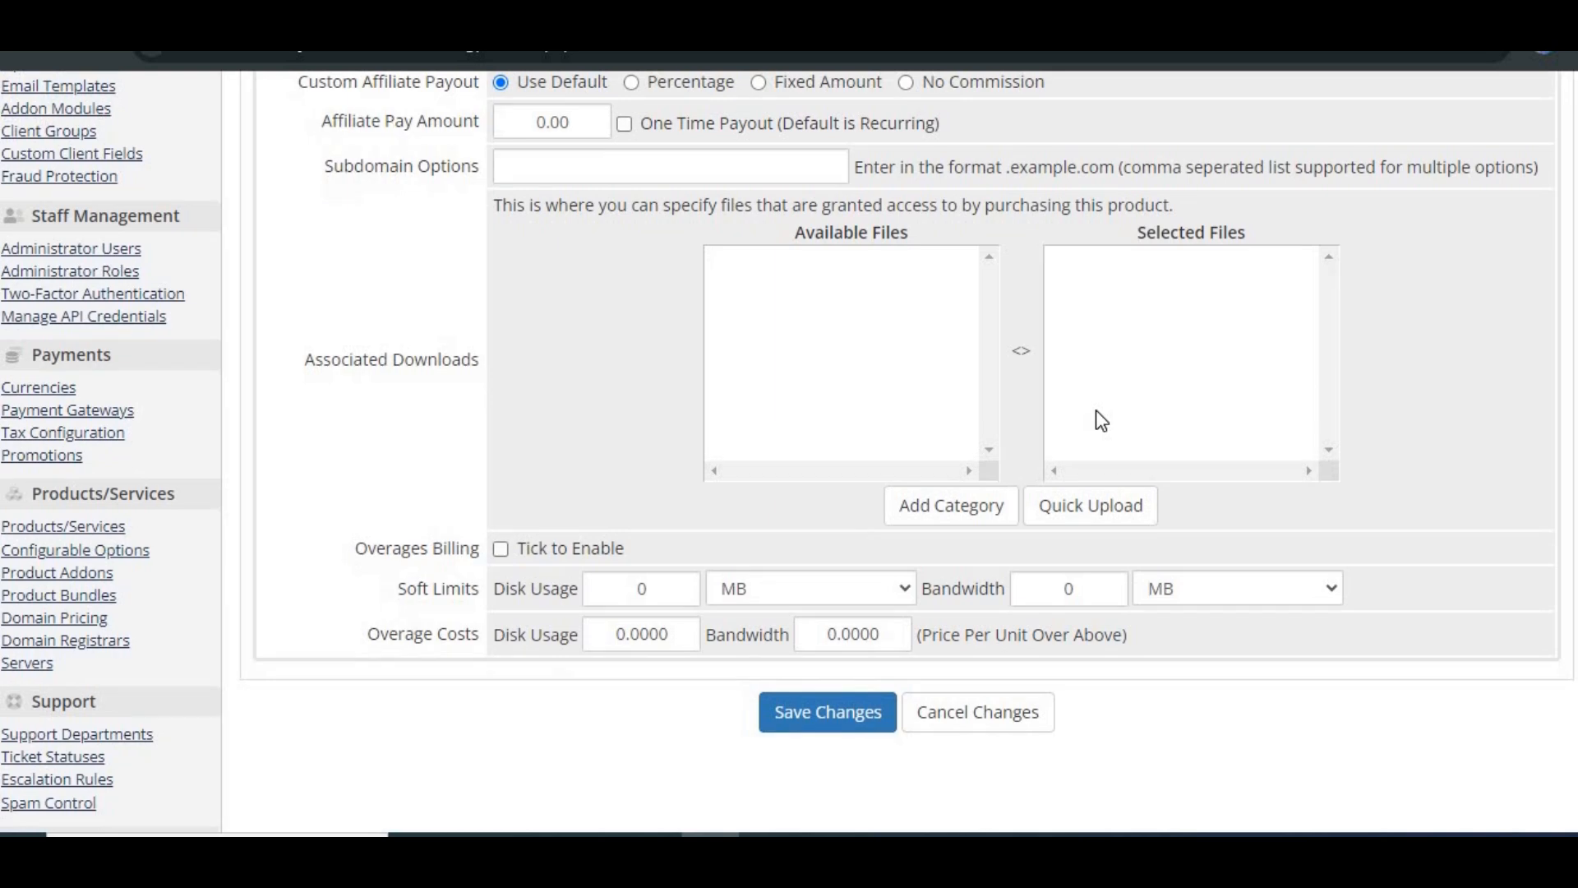
{"action": "scroll", "coordinate": [1096, 410], "scroll_direction": "up", "scroll_amount": 1}
{"action": "scroll", "coordinate": [1097, 411], "scroll_direction": "up", "scroll_amount": 2}
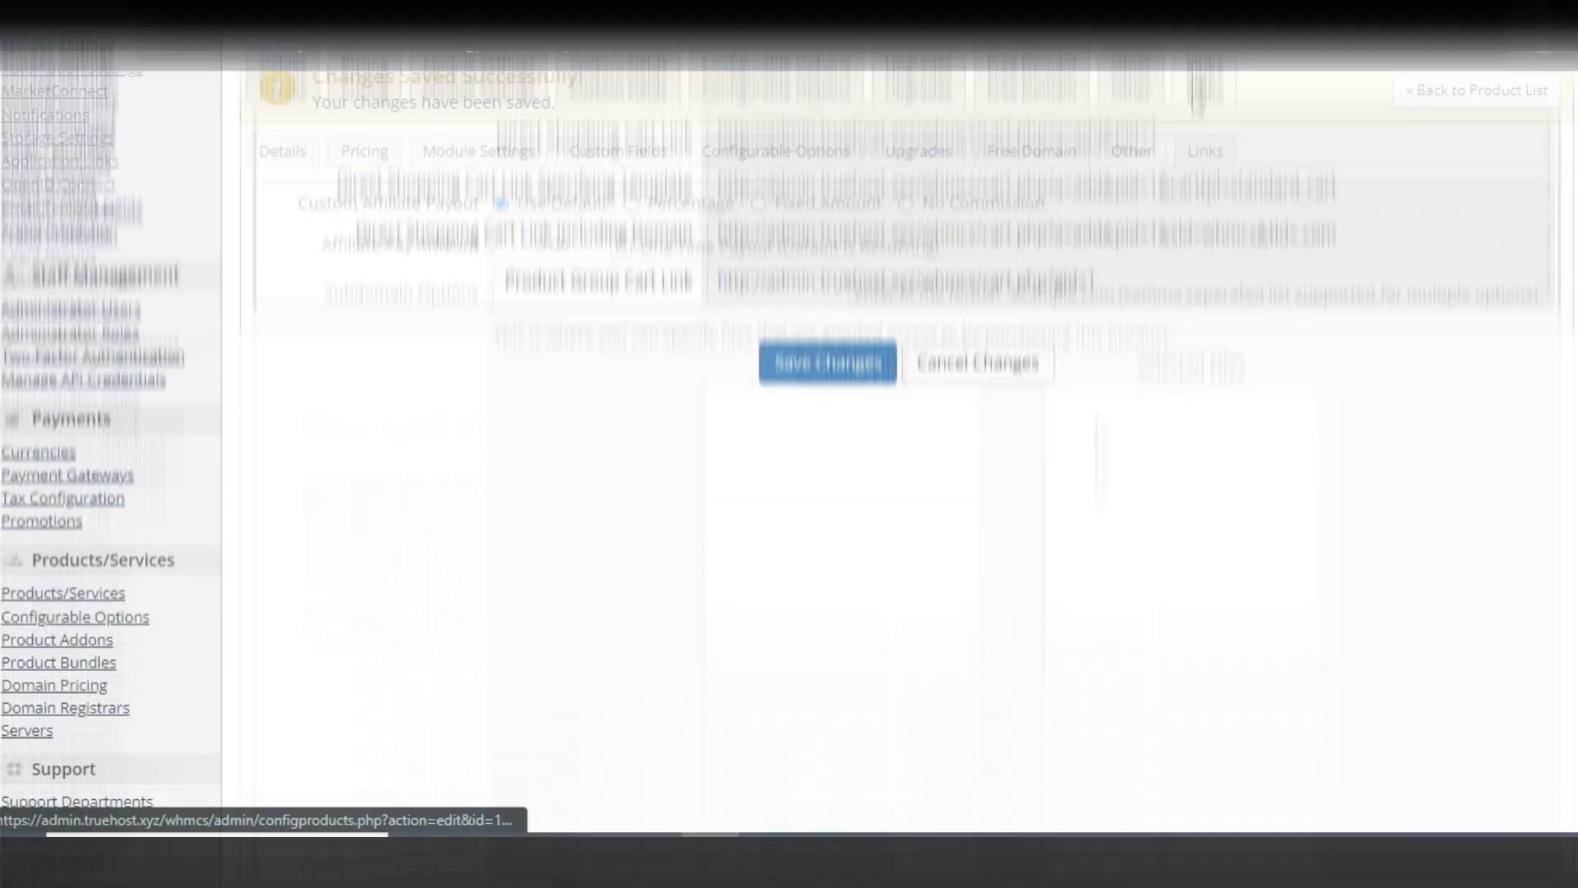
{"action": "left_click", "coordinate": [1198, 103]}
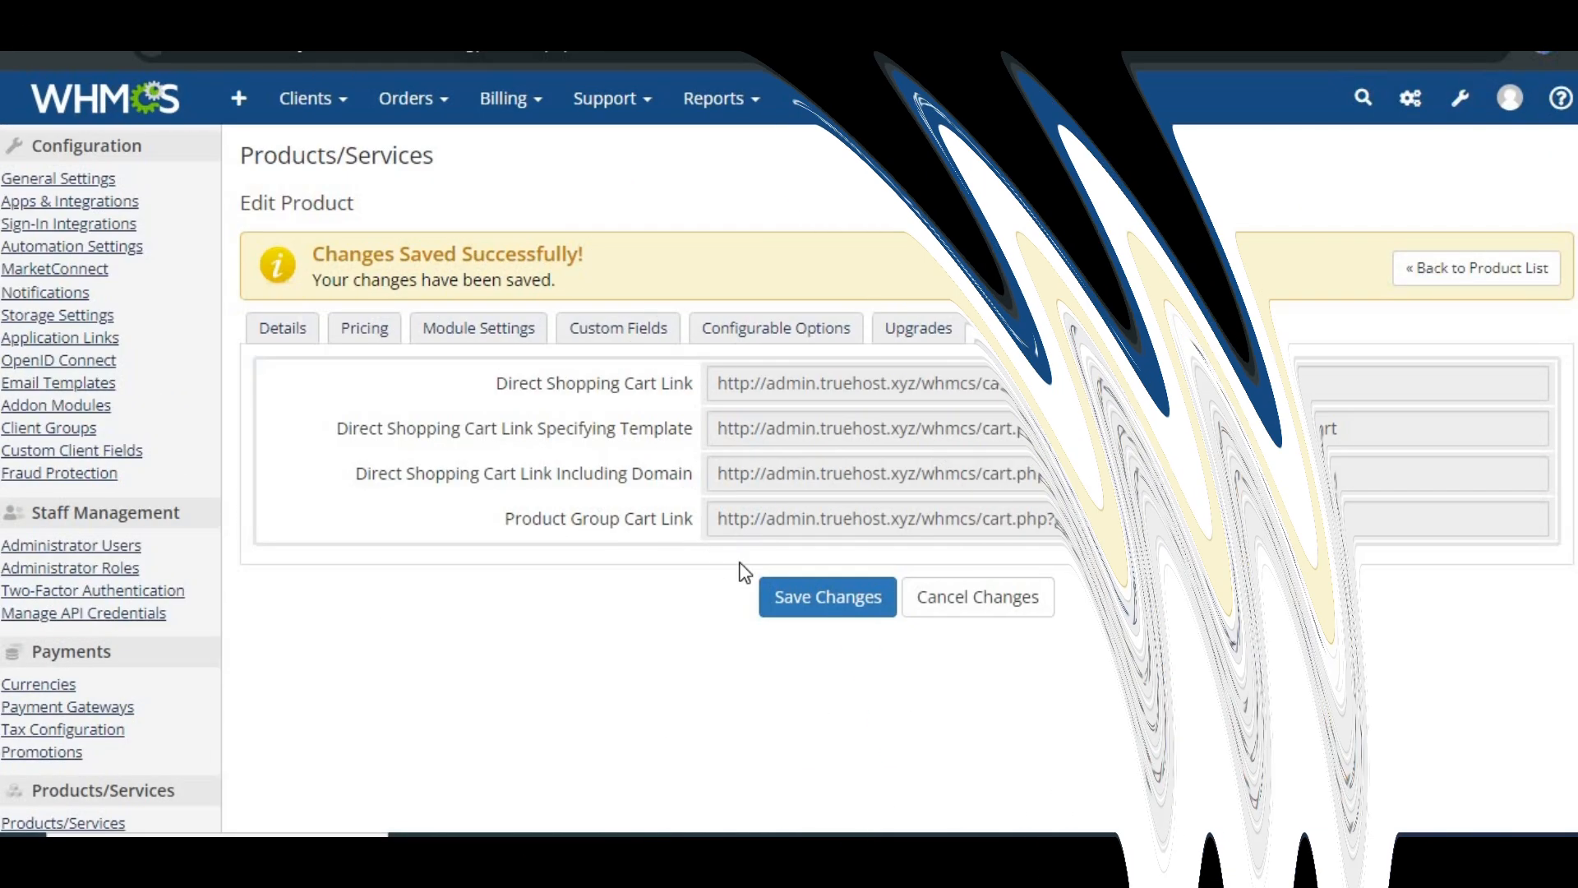
{"action": "left_click", "coordinate": [833, 595]}
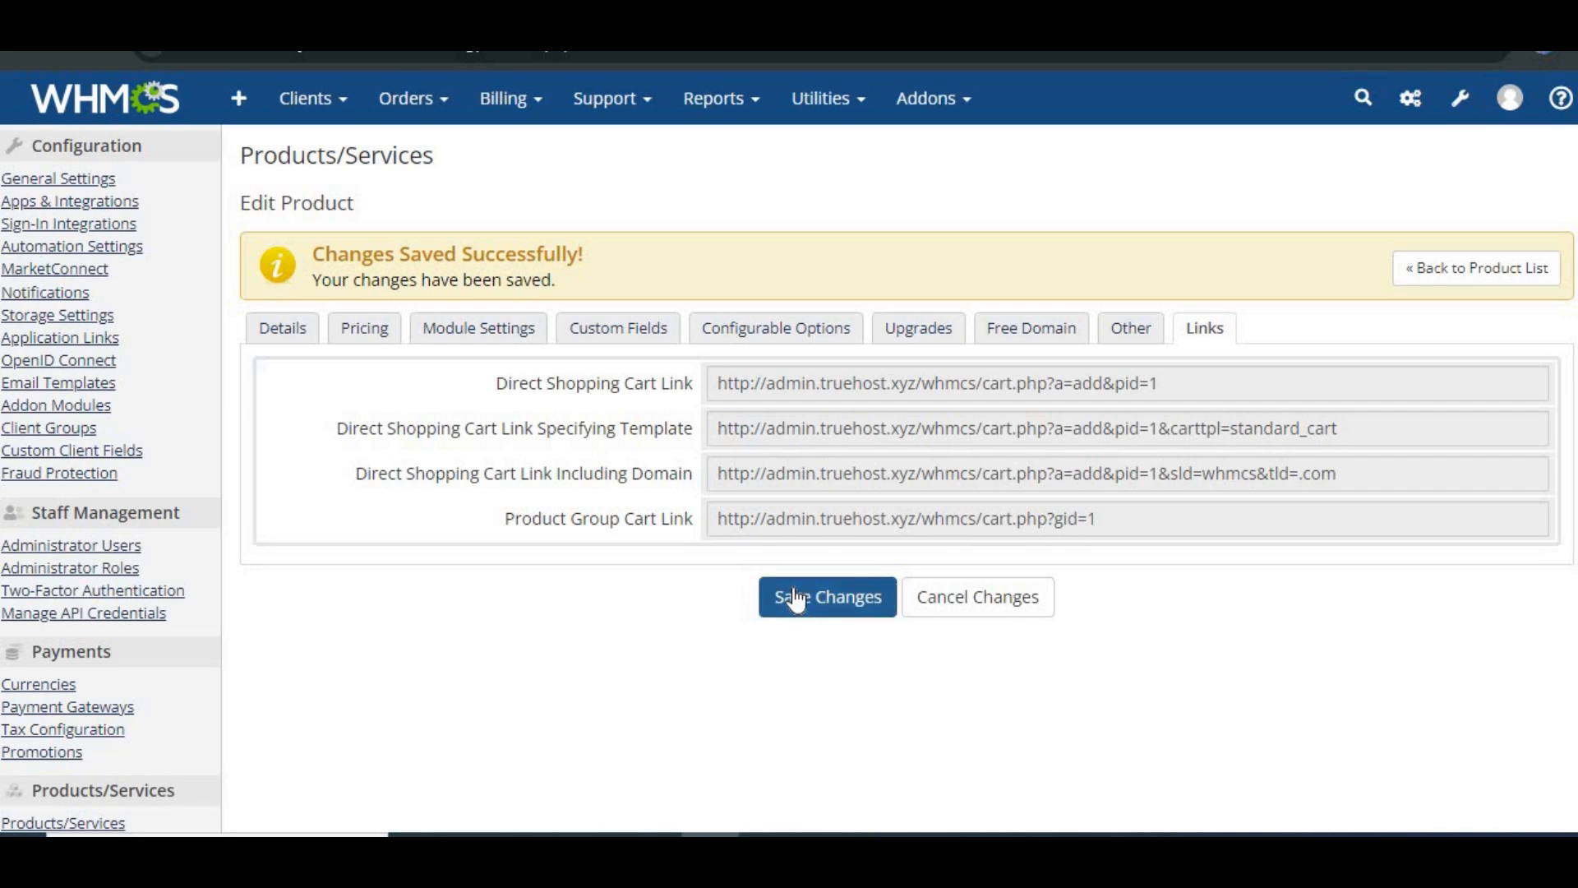
Step: Check the product details and reload the Choose Your Hosting Plan storefront page to see whether the product is listed
{"action": "left_click", "coordinate": [274, 340]}
{"action": "scroll", "coordinate": [754, 643], "scroll_direction": "down", "scroll_amount": 4}
{"action": "scroll", "coordinate": [755, 643], "scroll_direction": "up", "scroll_amount": 3}
{"action": "scroll", "coordinate": [753, 638], "scroll_direction": "up", "scroll_amount": 1}
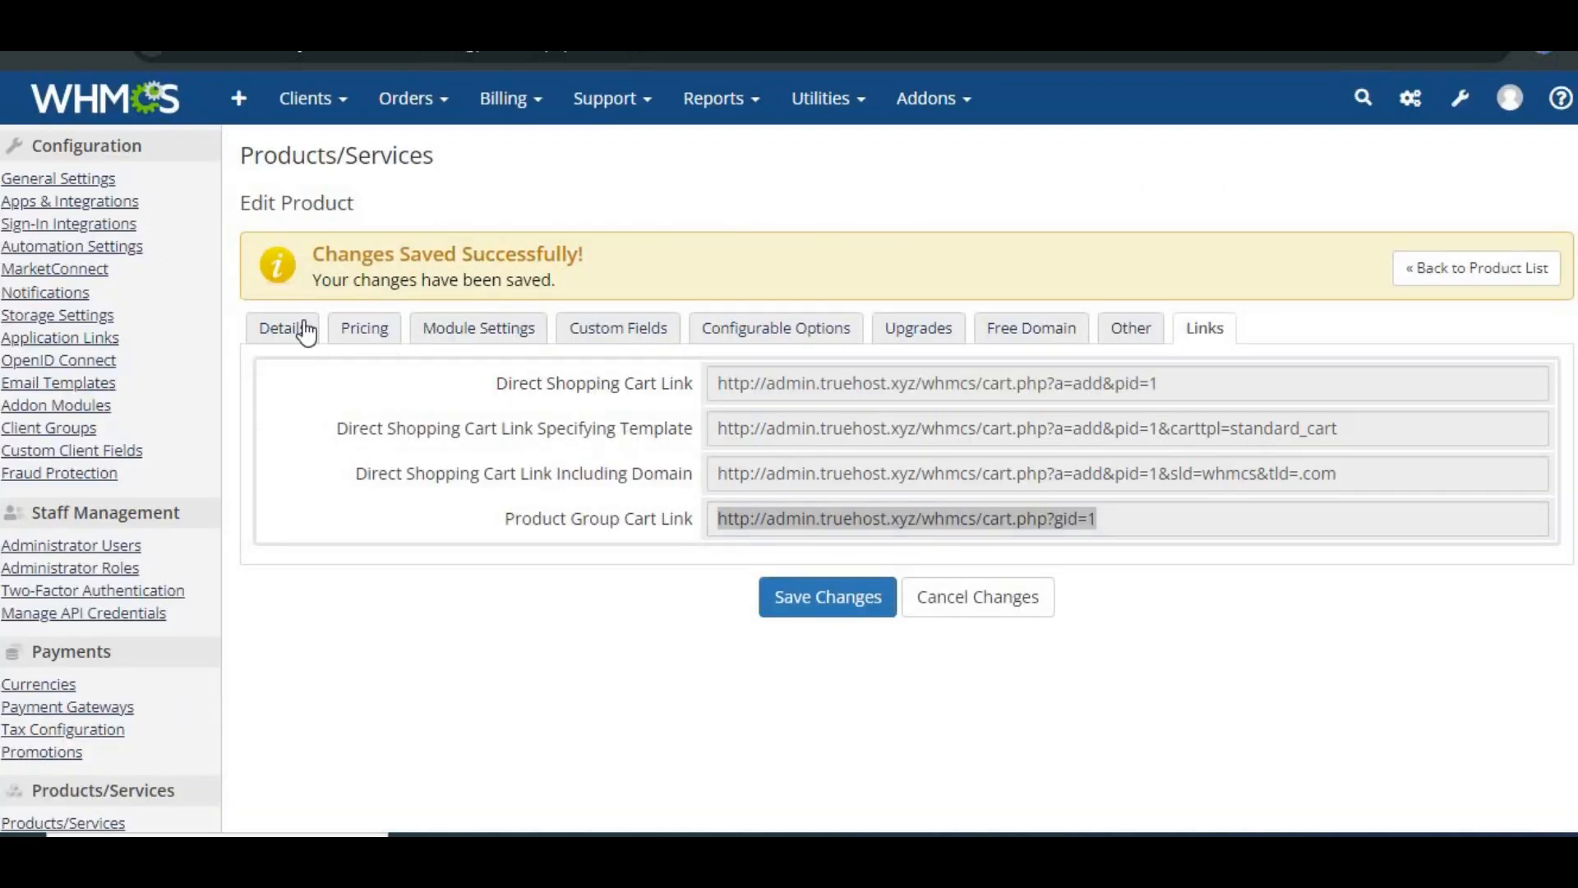
{"action": "left_click", "coordinate": [284, 328]}
{"action": "scroll", "coordinate": [494, 575], "scroll_direction": "down", "scroll_amount": 2}
{"action": "left_click", "coordinate": [806, 796]}
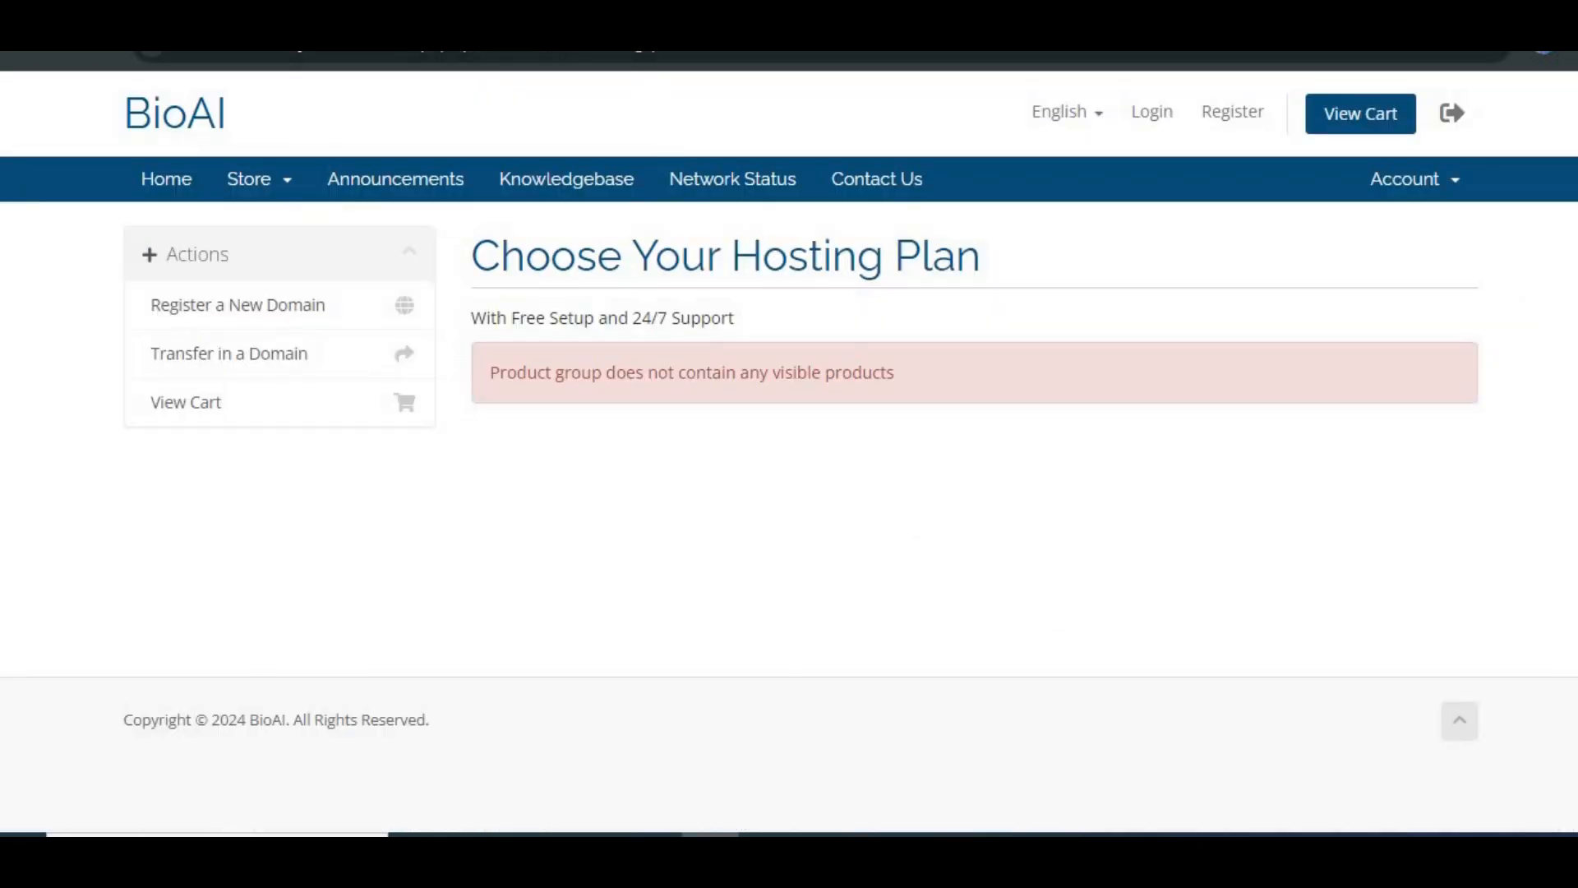
{"action": "key", "text": "F5"}
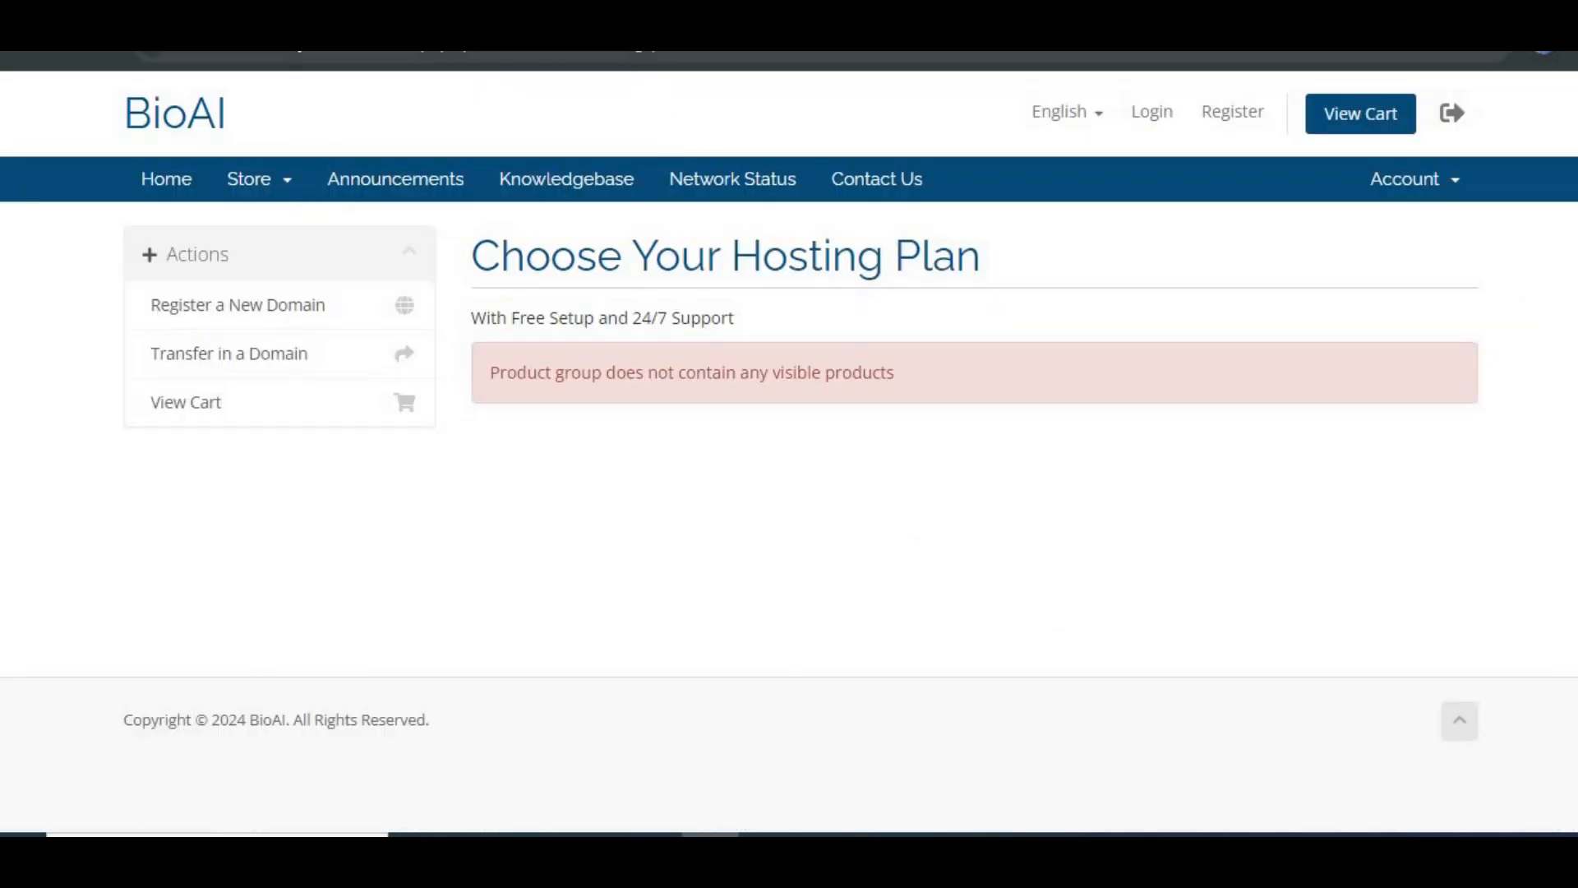